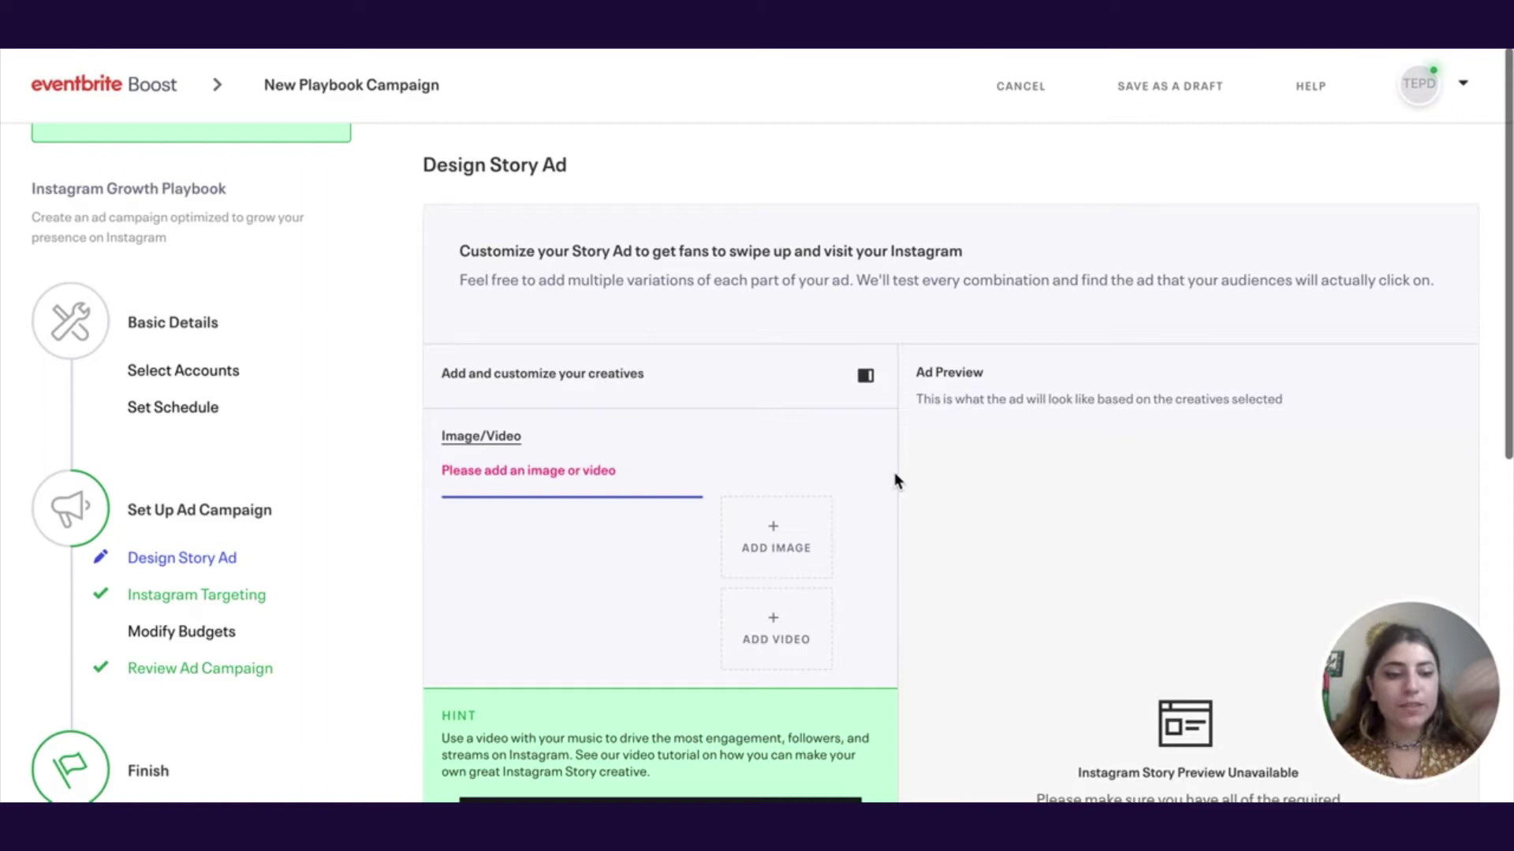
# Scroll down the Design Story Ad step to reach the image options
pyautogui.scroll(-2, 895, 479)
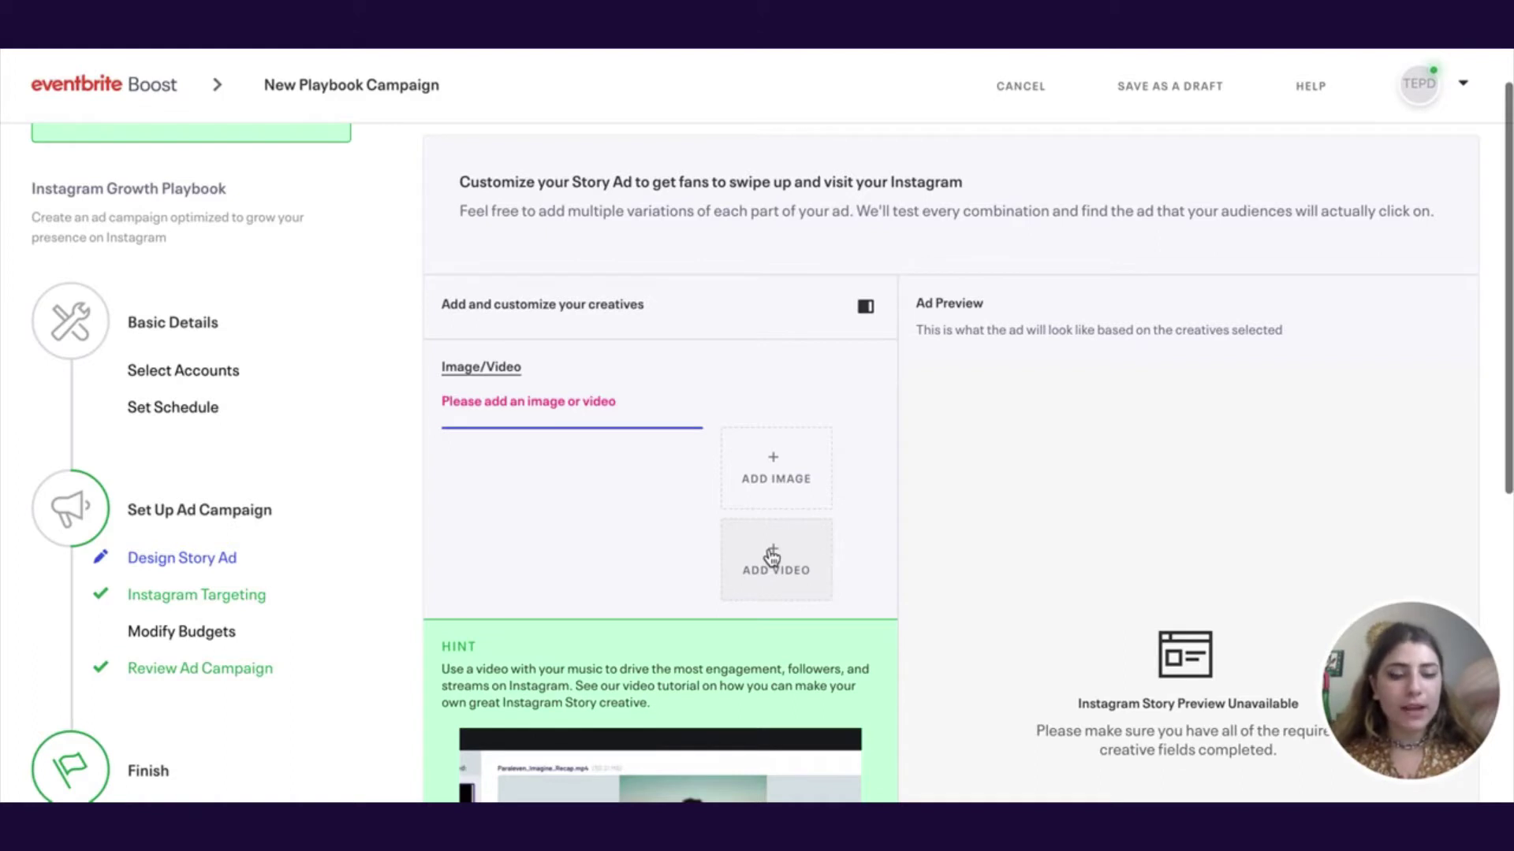
# Open the Image Library for the Story Ad creative and browse the templates
pyautogui.click(788, 476)
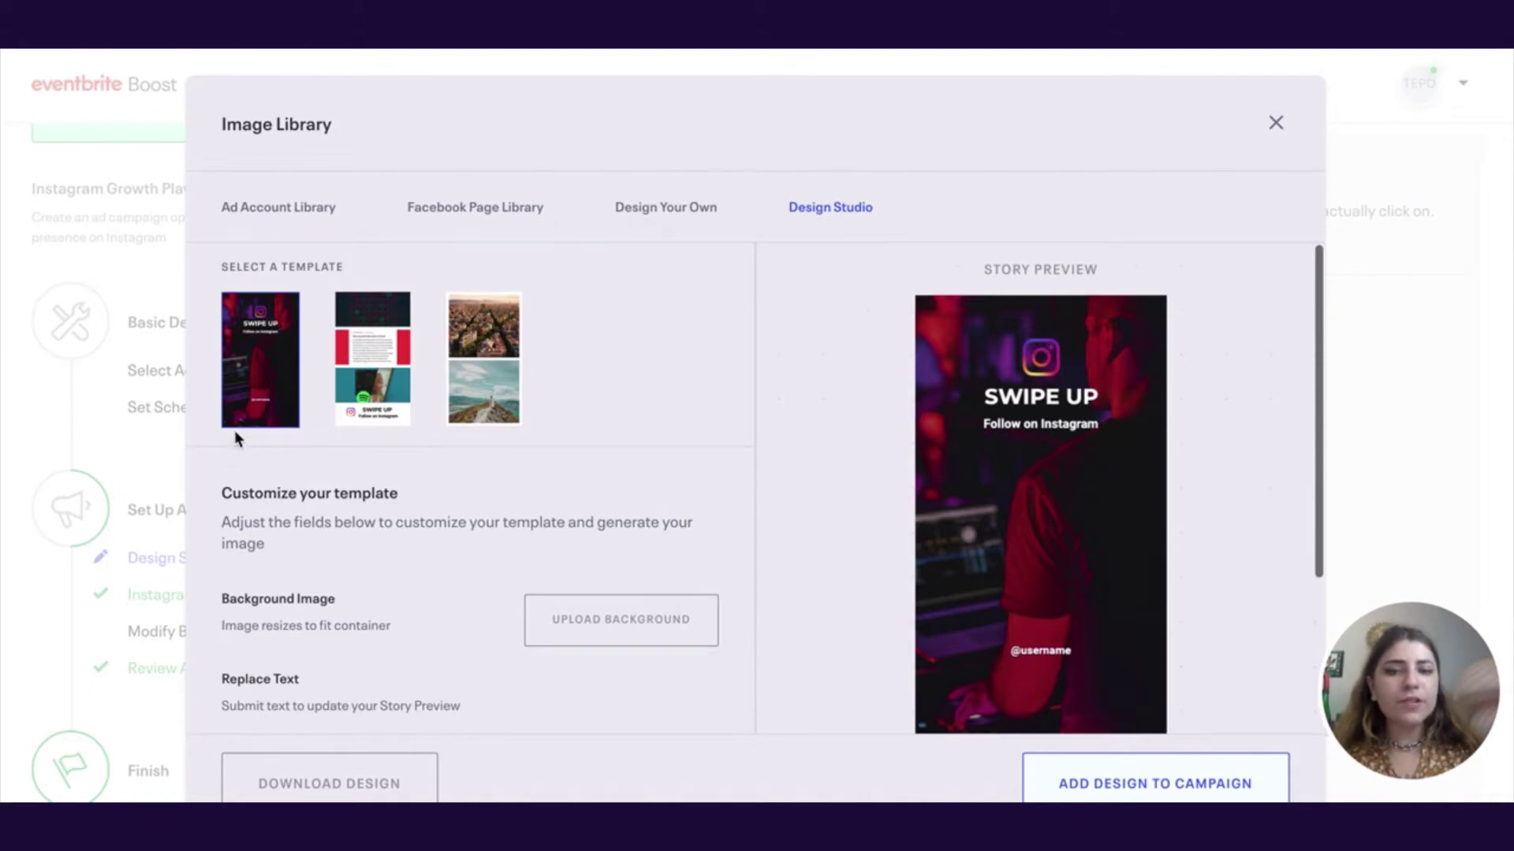
pyautogui.scroll(-3, 234, 432)
pyautogui.scroll(3, 235, 432)
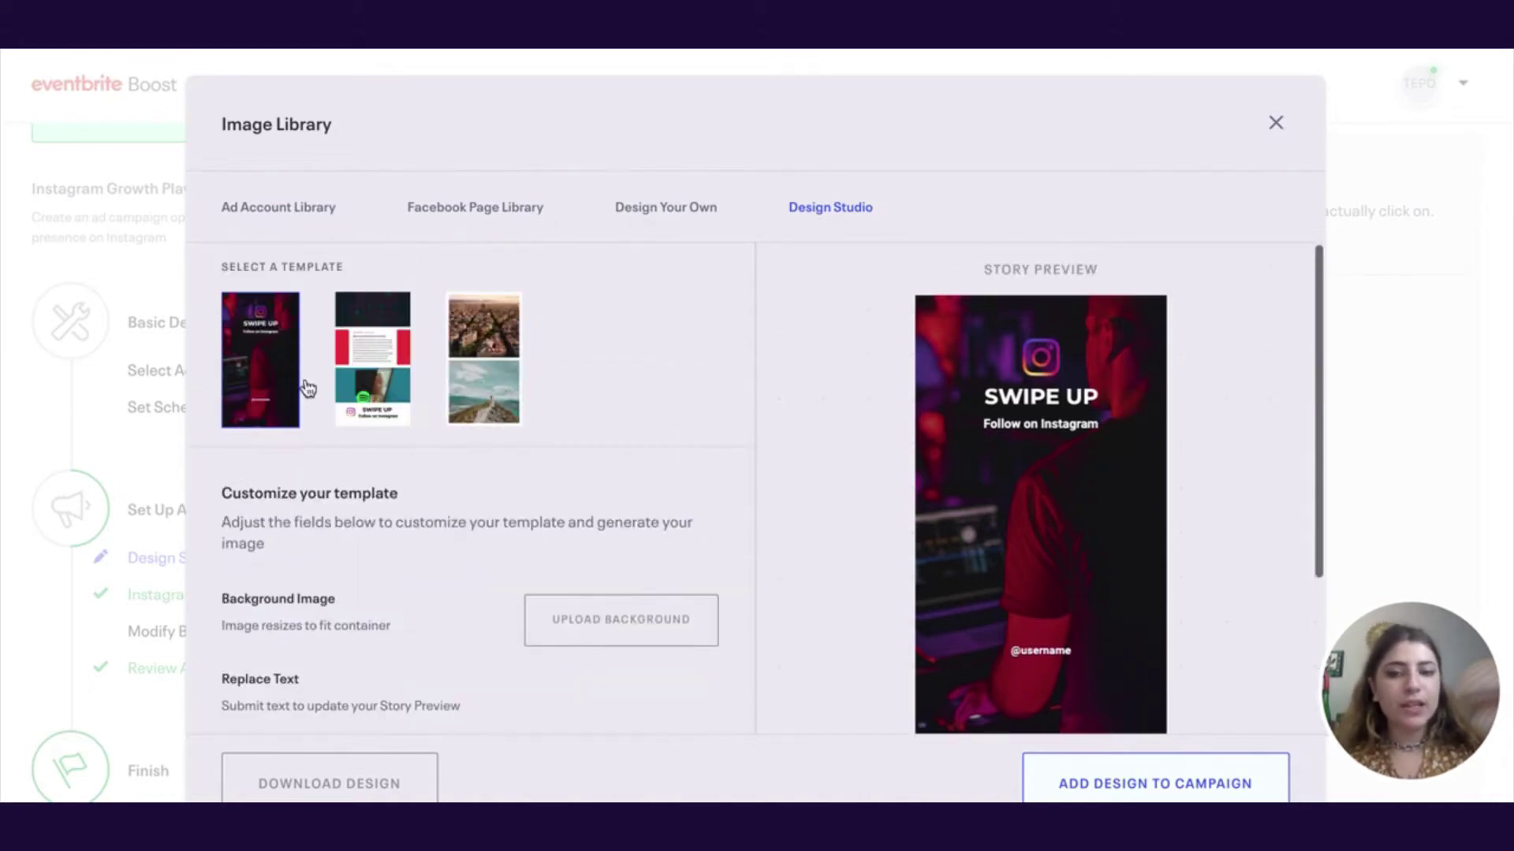
# Preview the second and city-and-mountain story templates, then switch to Design Your Own
pyautogui.click(354, 341)
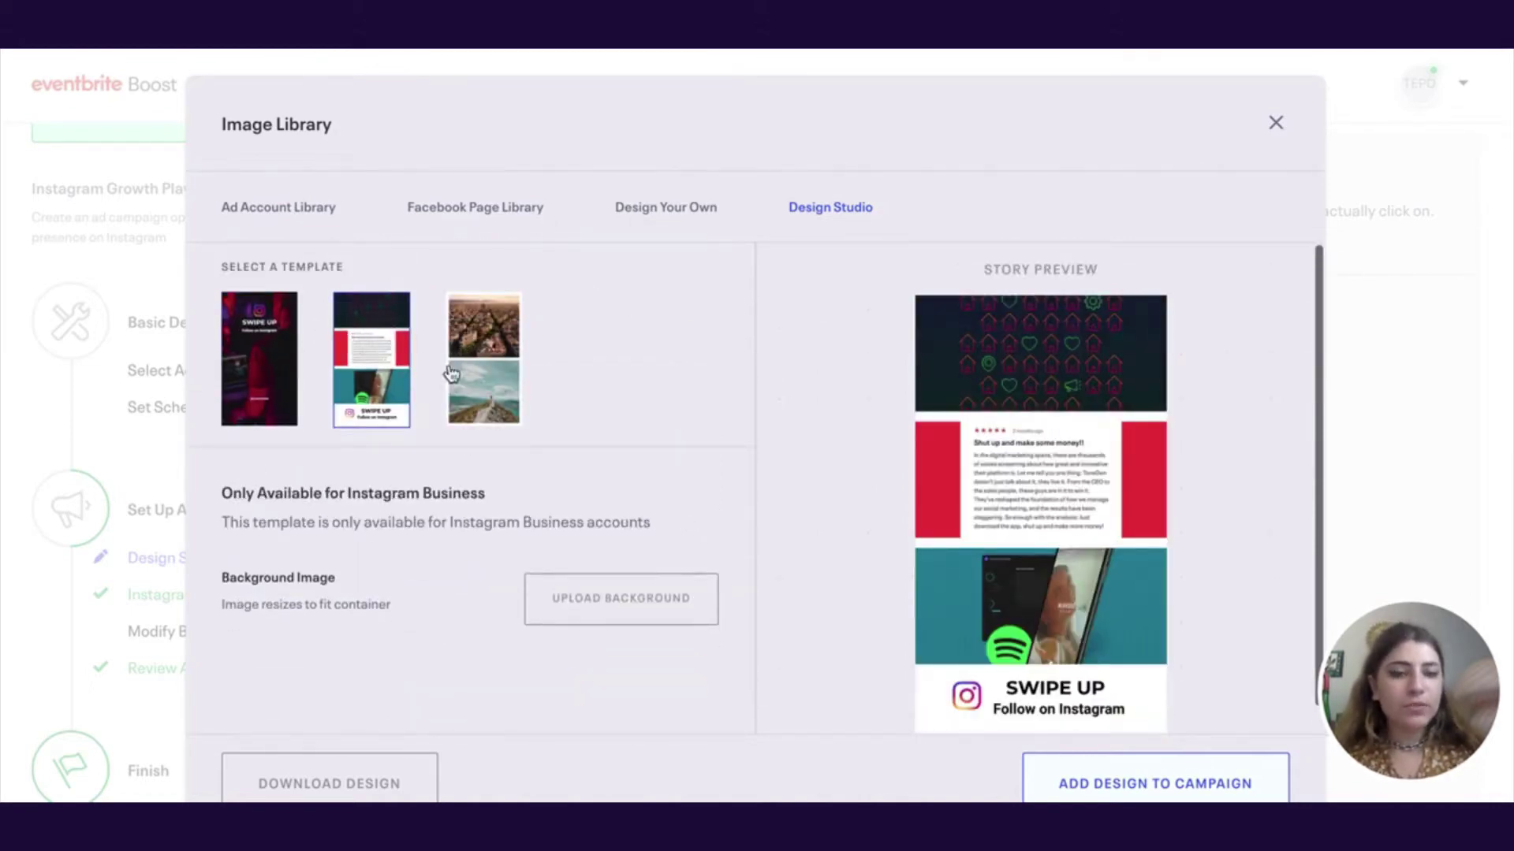
pyautogui.click(489, 364)
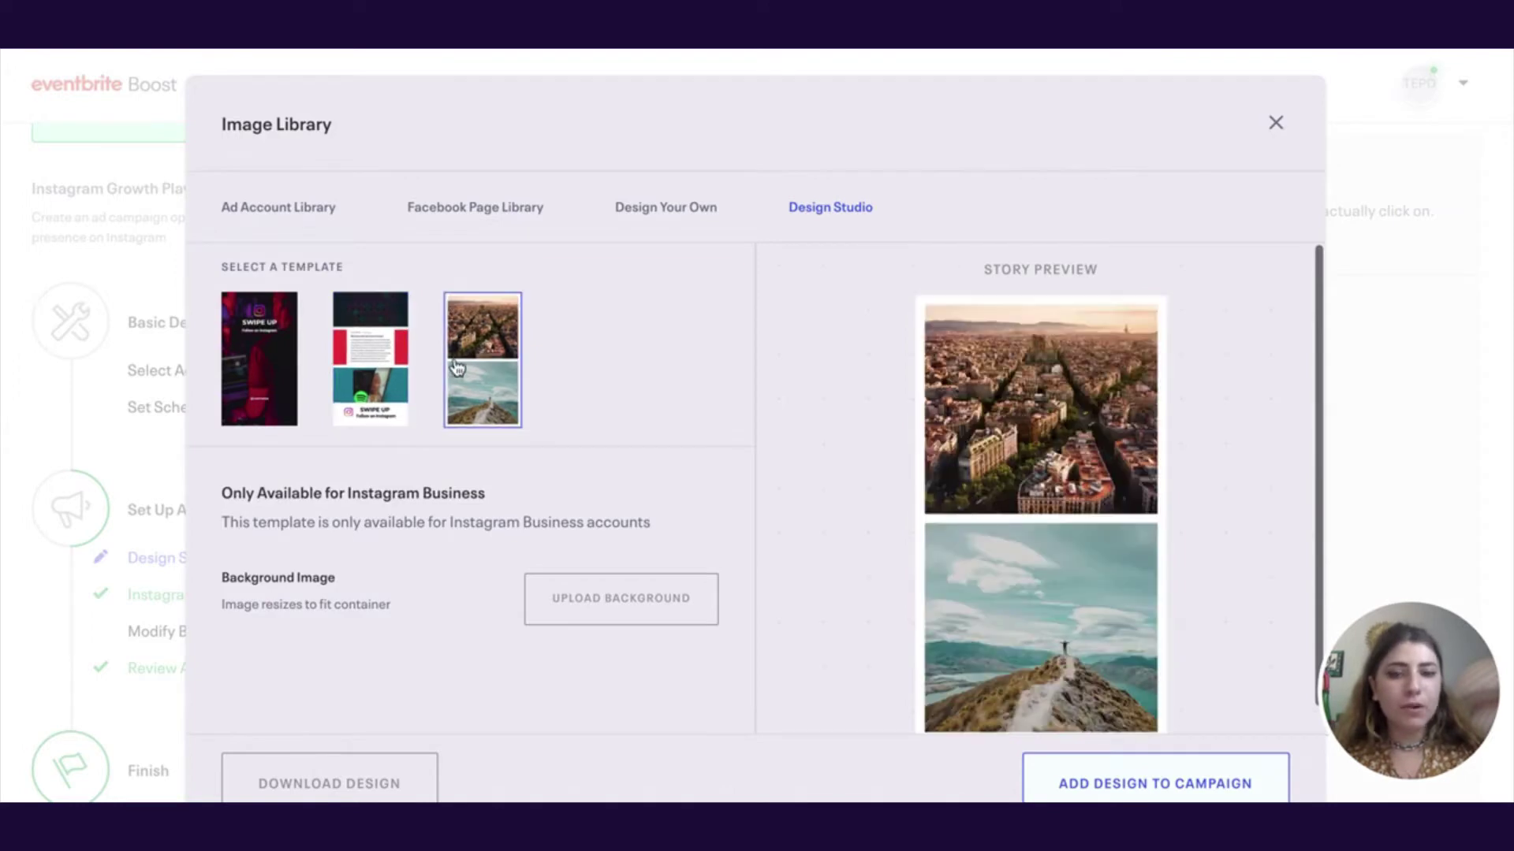
pyautogui.click(379, 362)
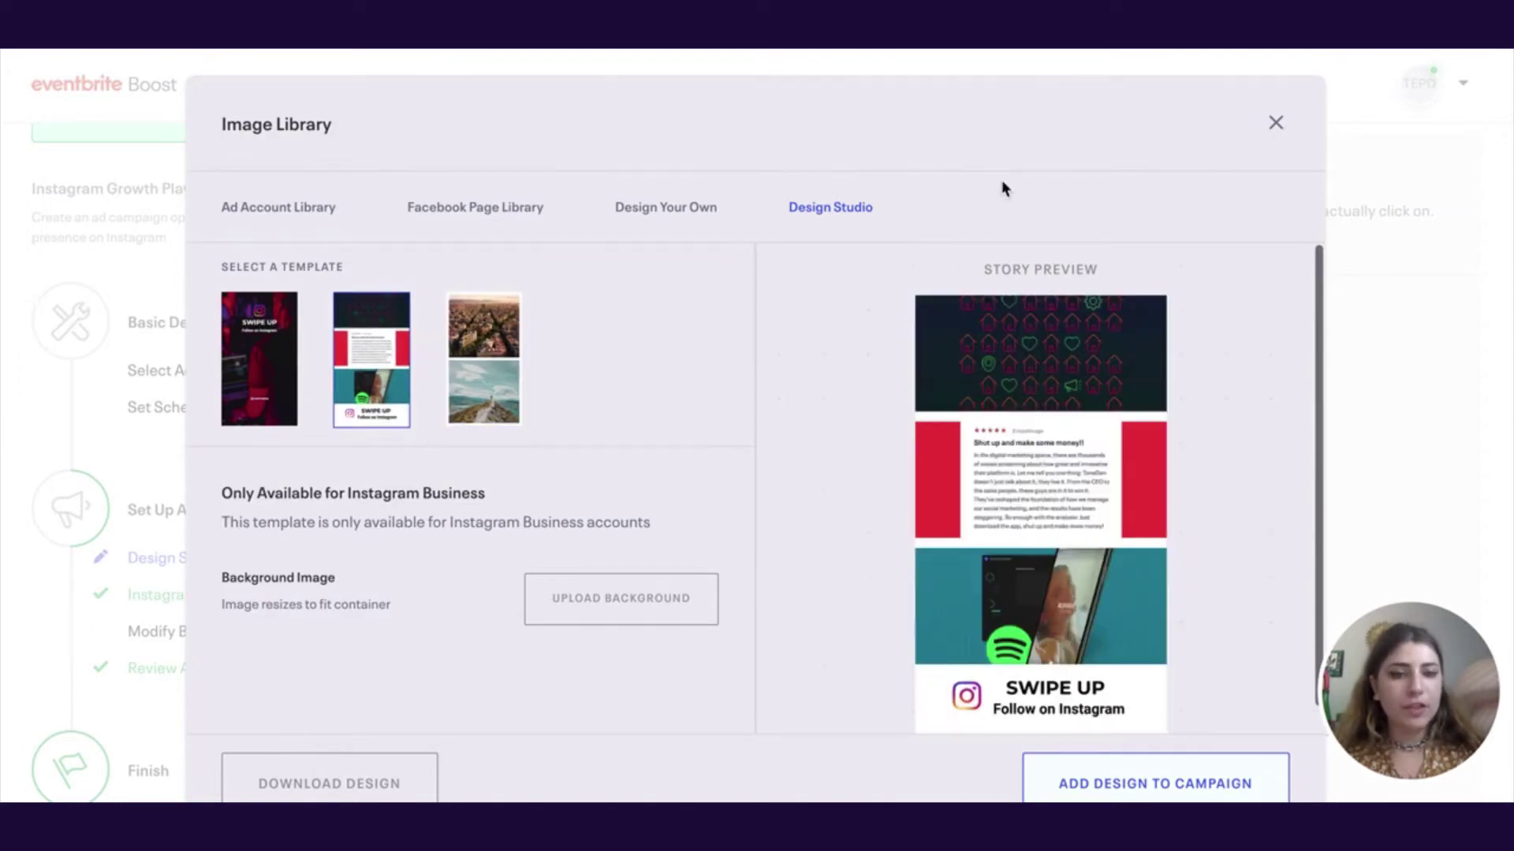
pyautogui.click(644, 211)
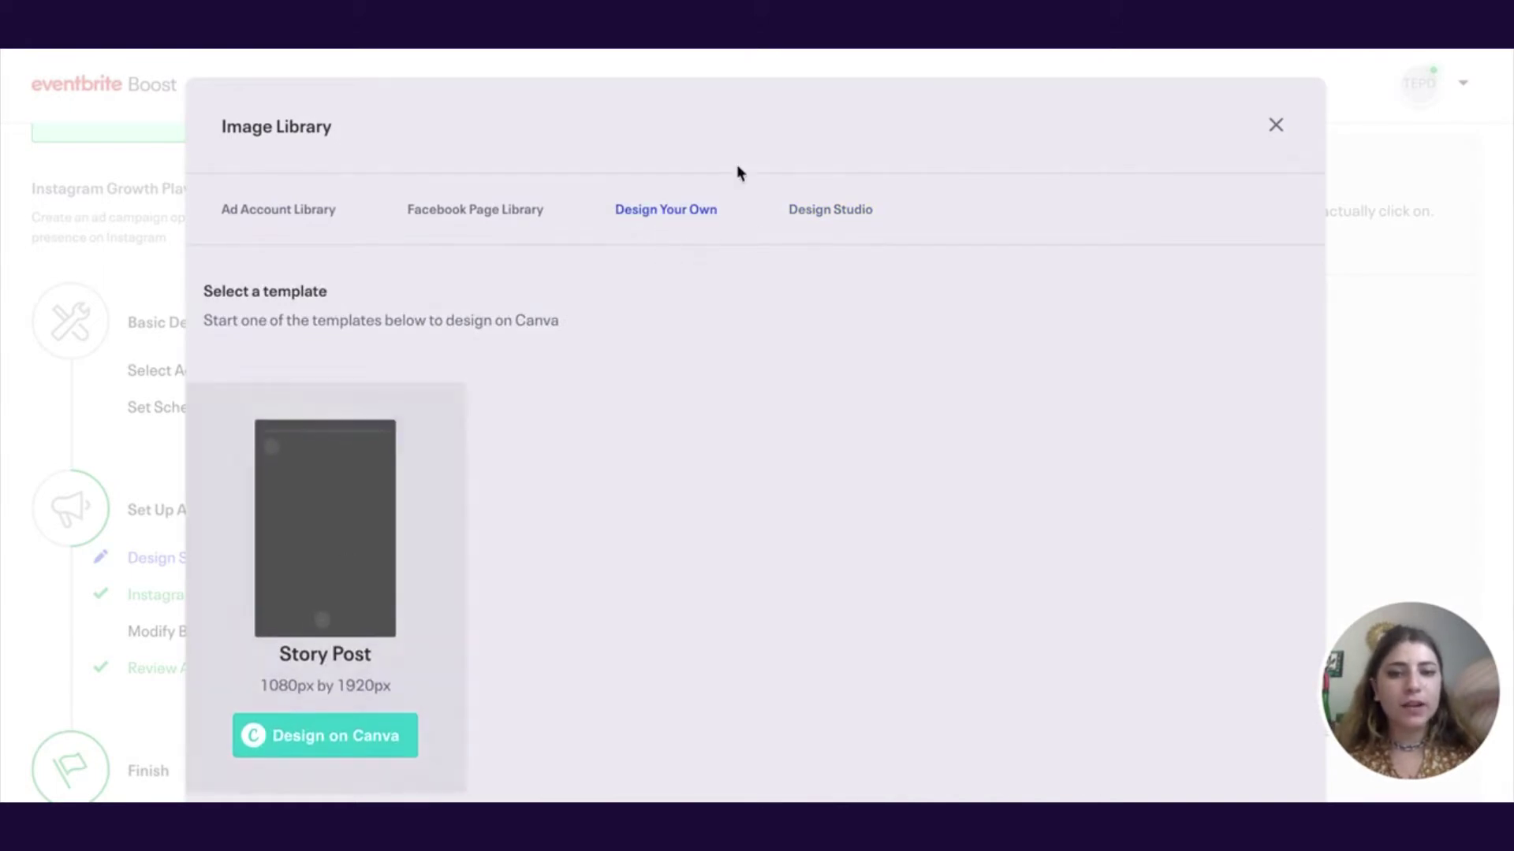
# Start the 1080x1920 Story Post in Canva, logging in with Google
pyautogui.click(256, 736)
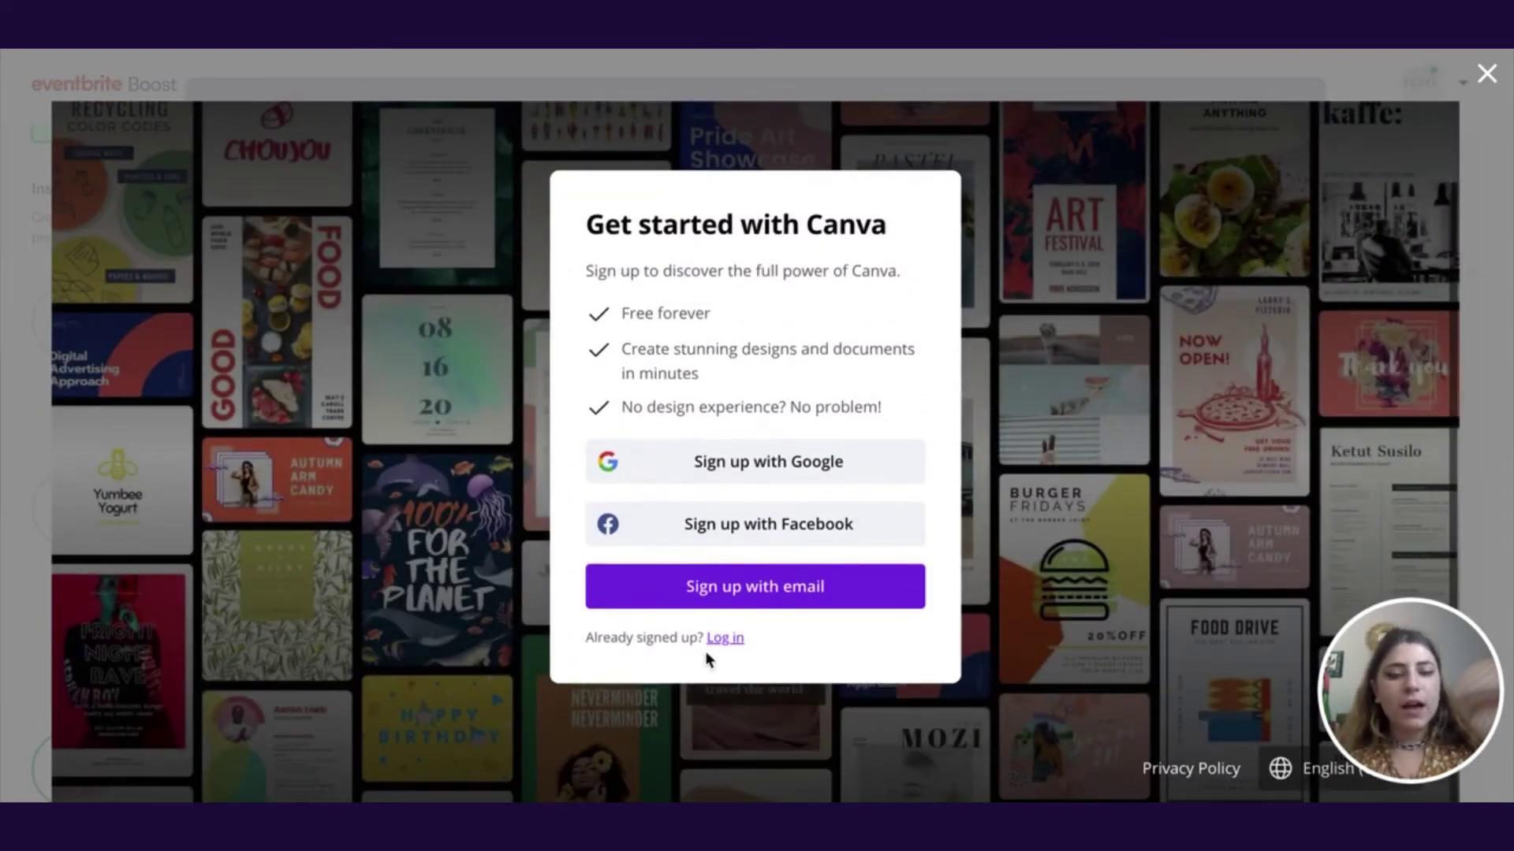
pyautogui.click(723, 640)
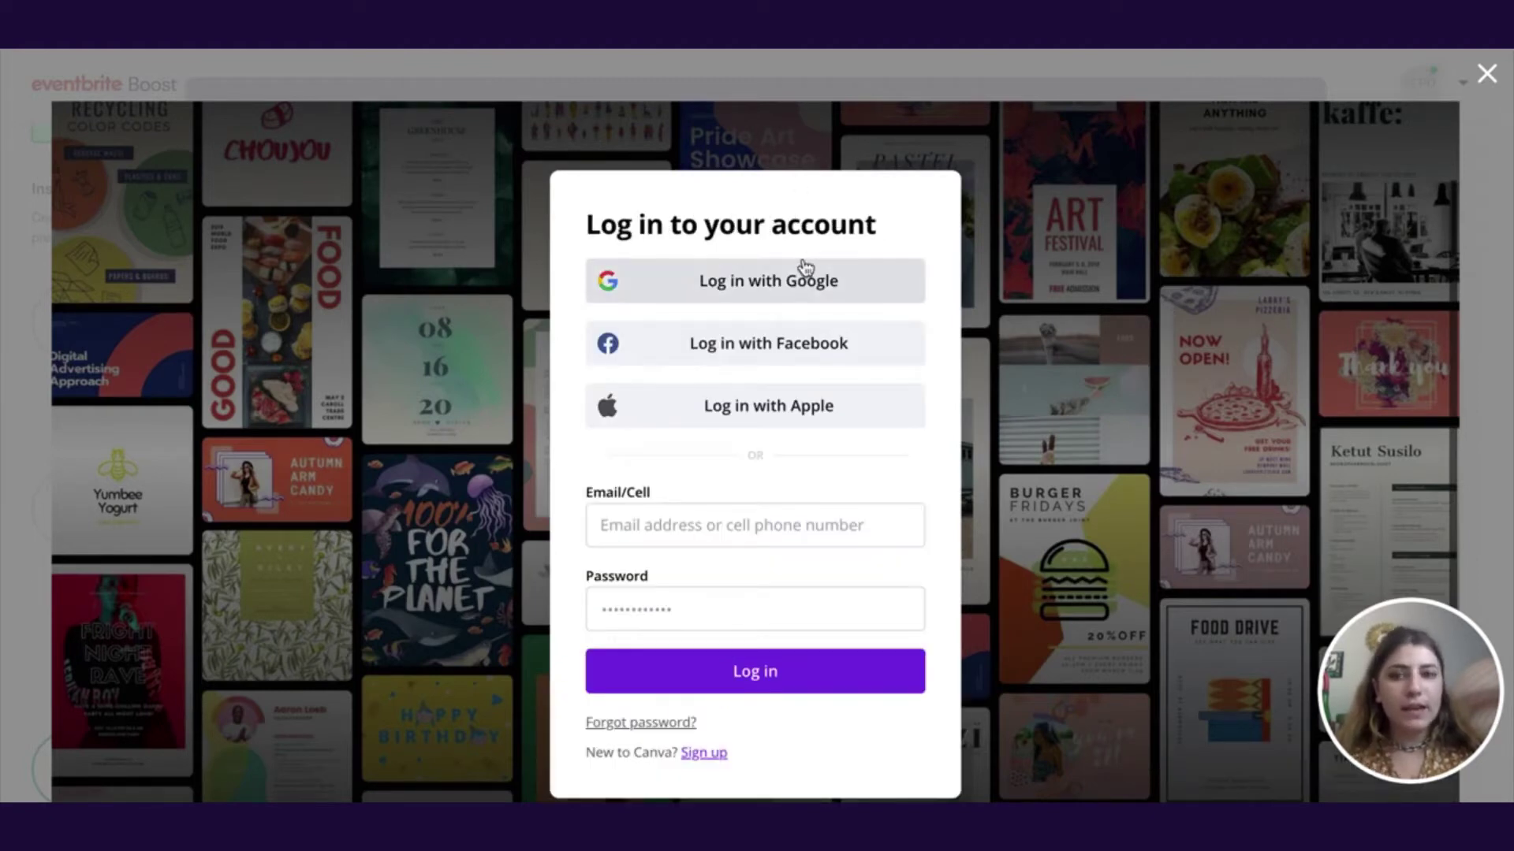
pyautogui.click(770, 284)
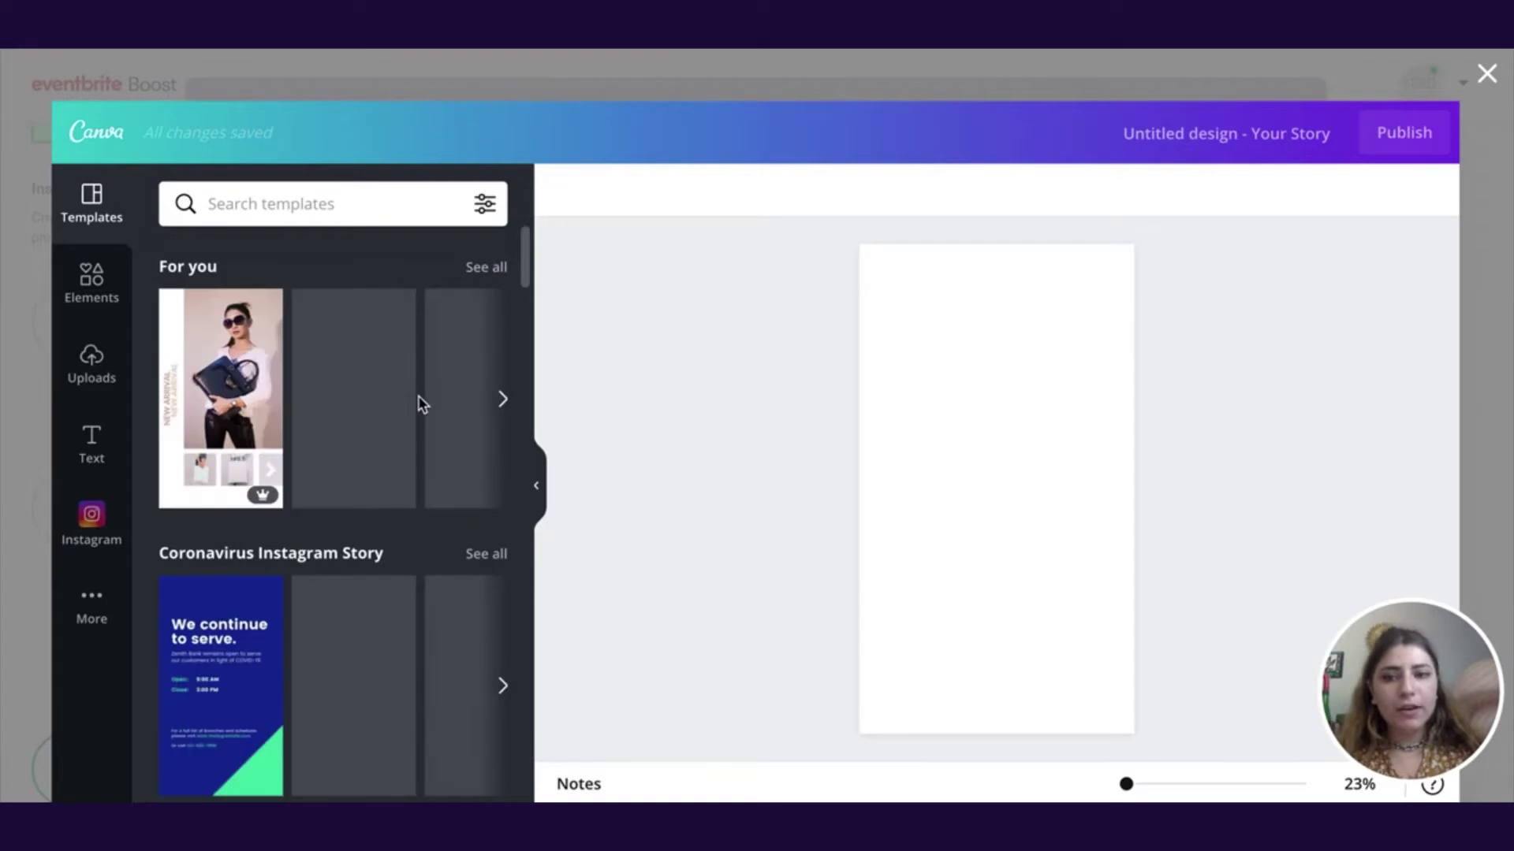
# Apply the 'This or That – Shoe Edition' template to the story page
pyautogui.scroll(-5, 265, 384)
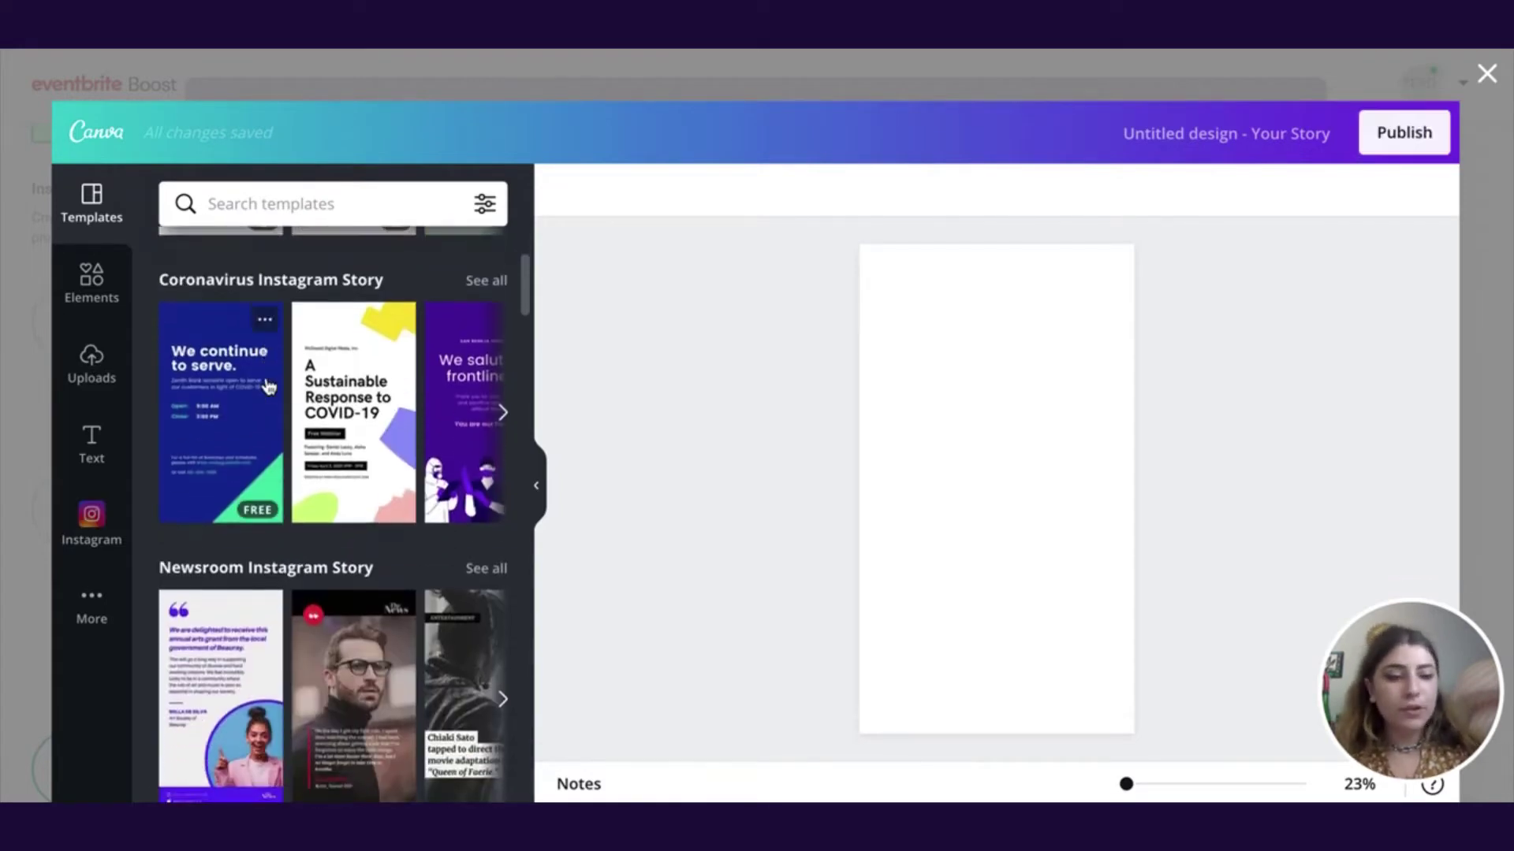
pyautogui.scroll(-1, 266, 384)
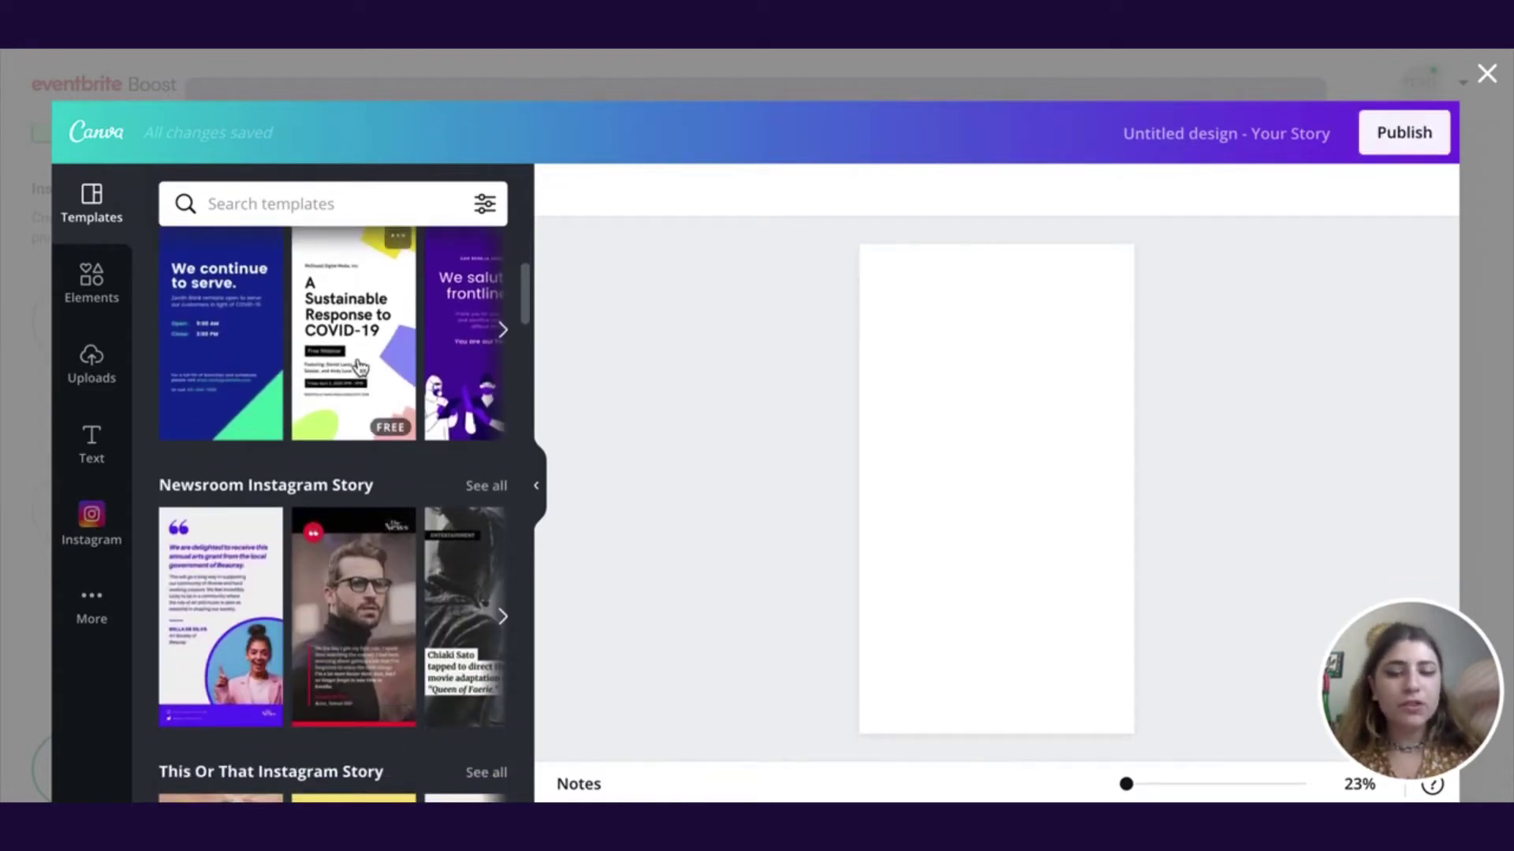
pyautogui.scroll(-6, 331, 394)
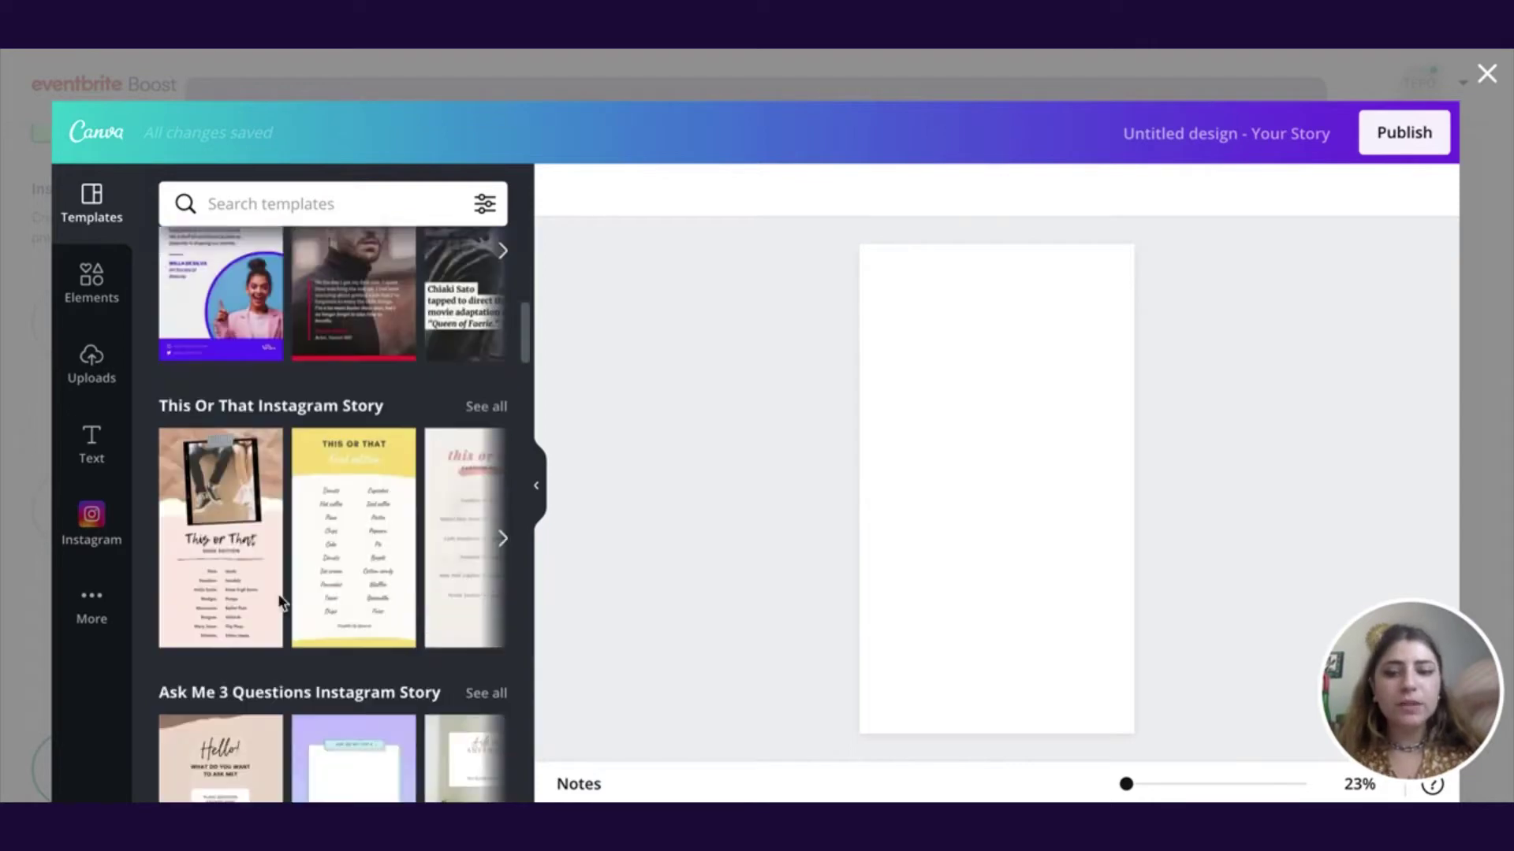
pyautogui.click(249, 453)
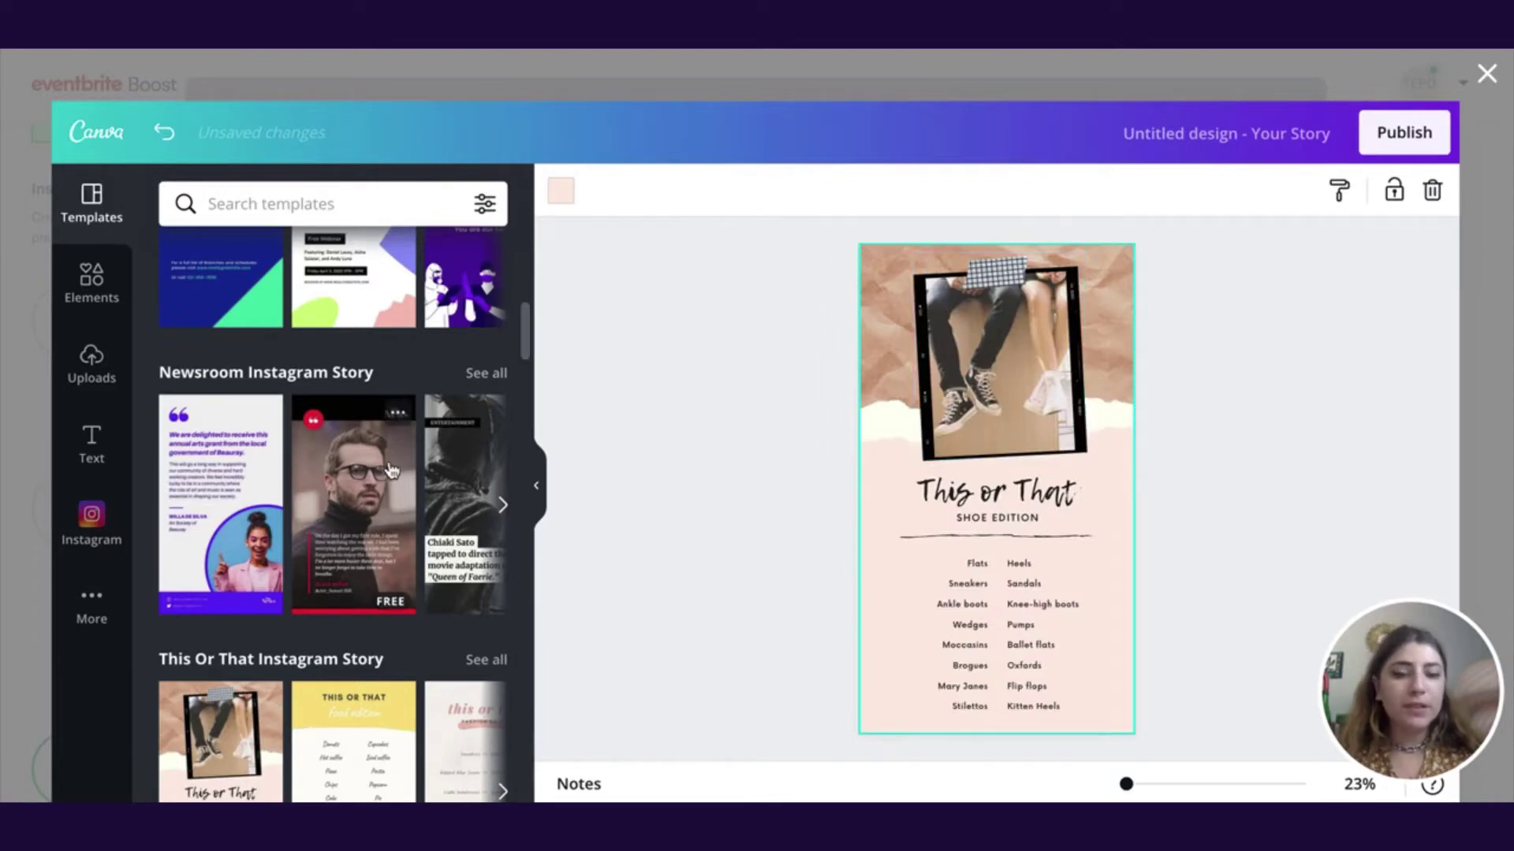
# Show all templates in the Dark Modern Instagram Story row
pyautogui.scroll(-5, 392, 470)
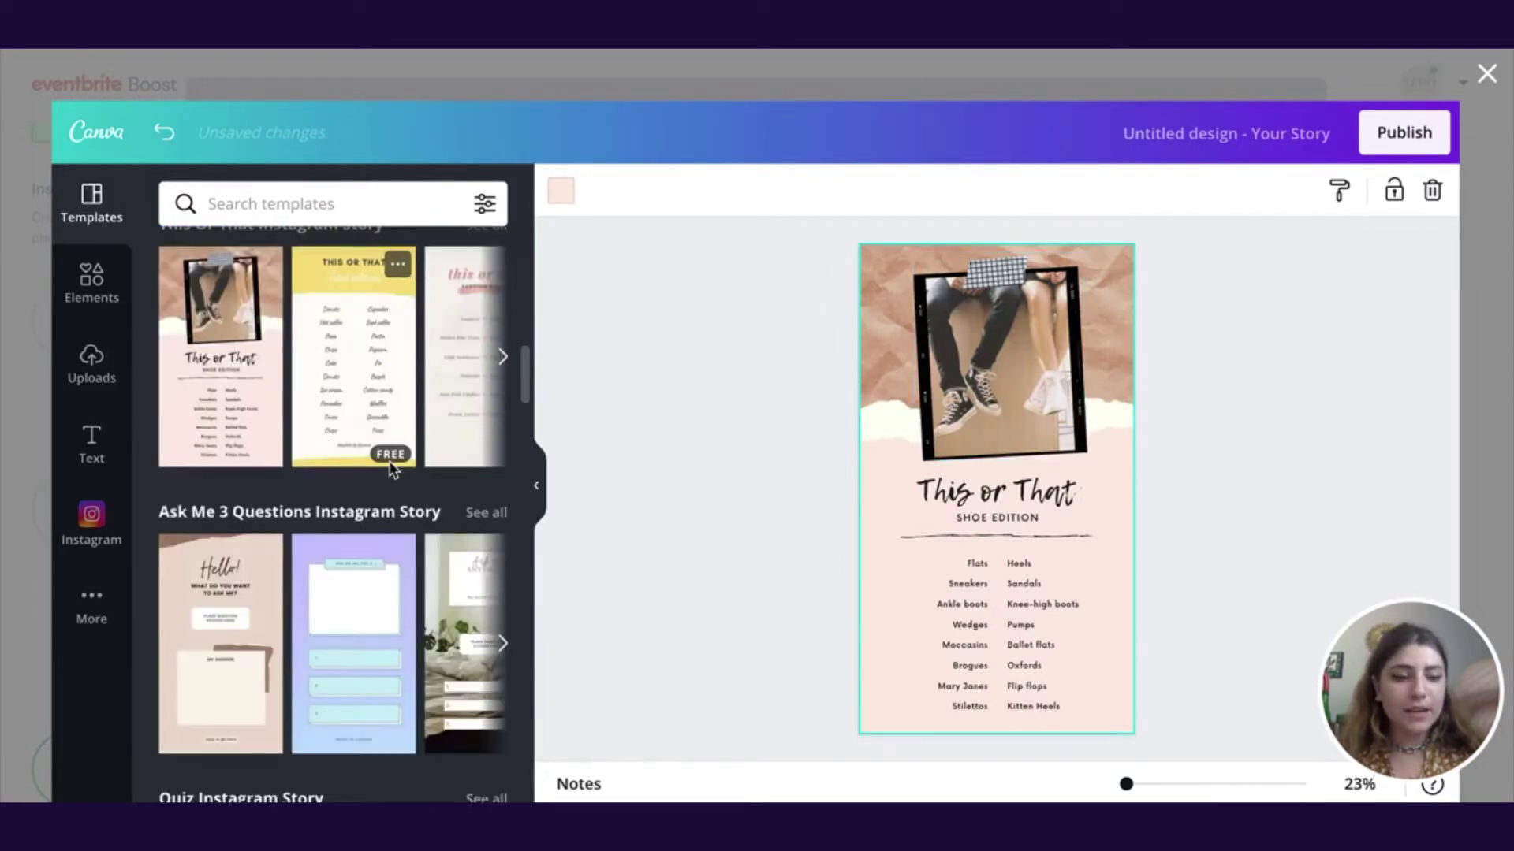
pyautogui.scroll(-10, 392, 469)
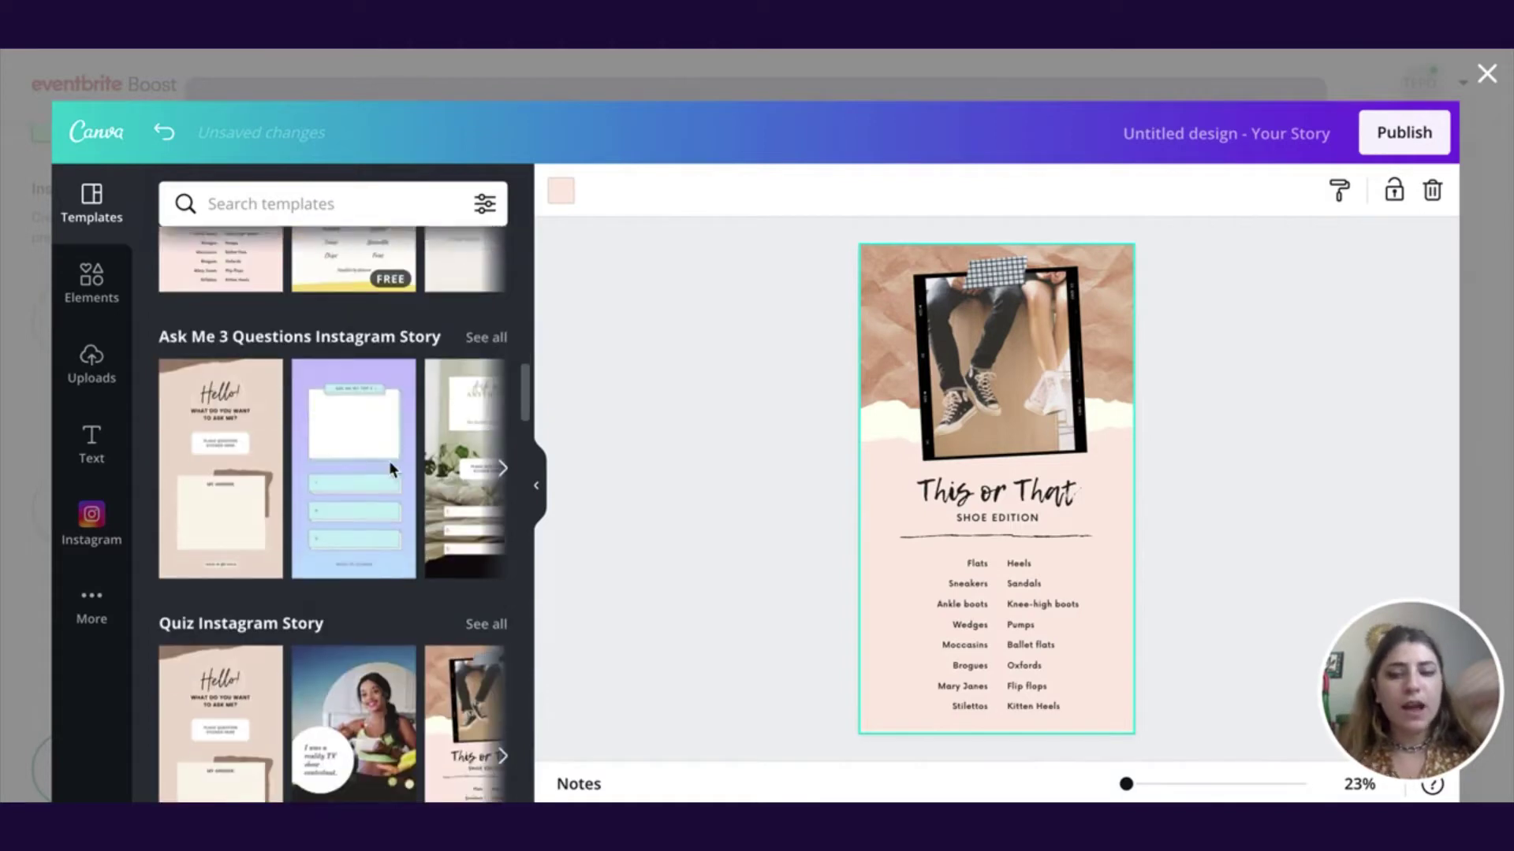
pyautogui.scroll(-10, 391, 471)
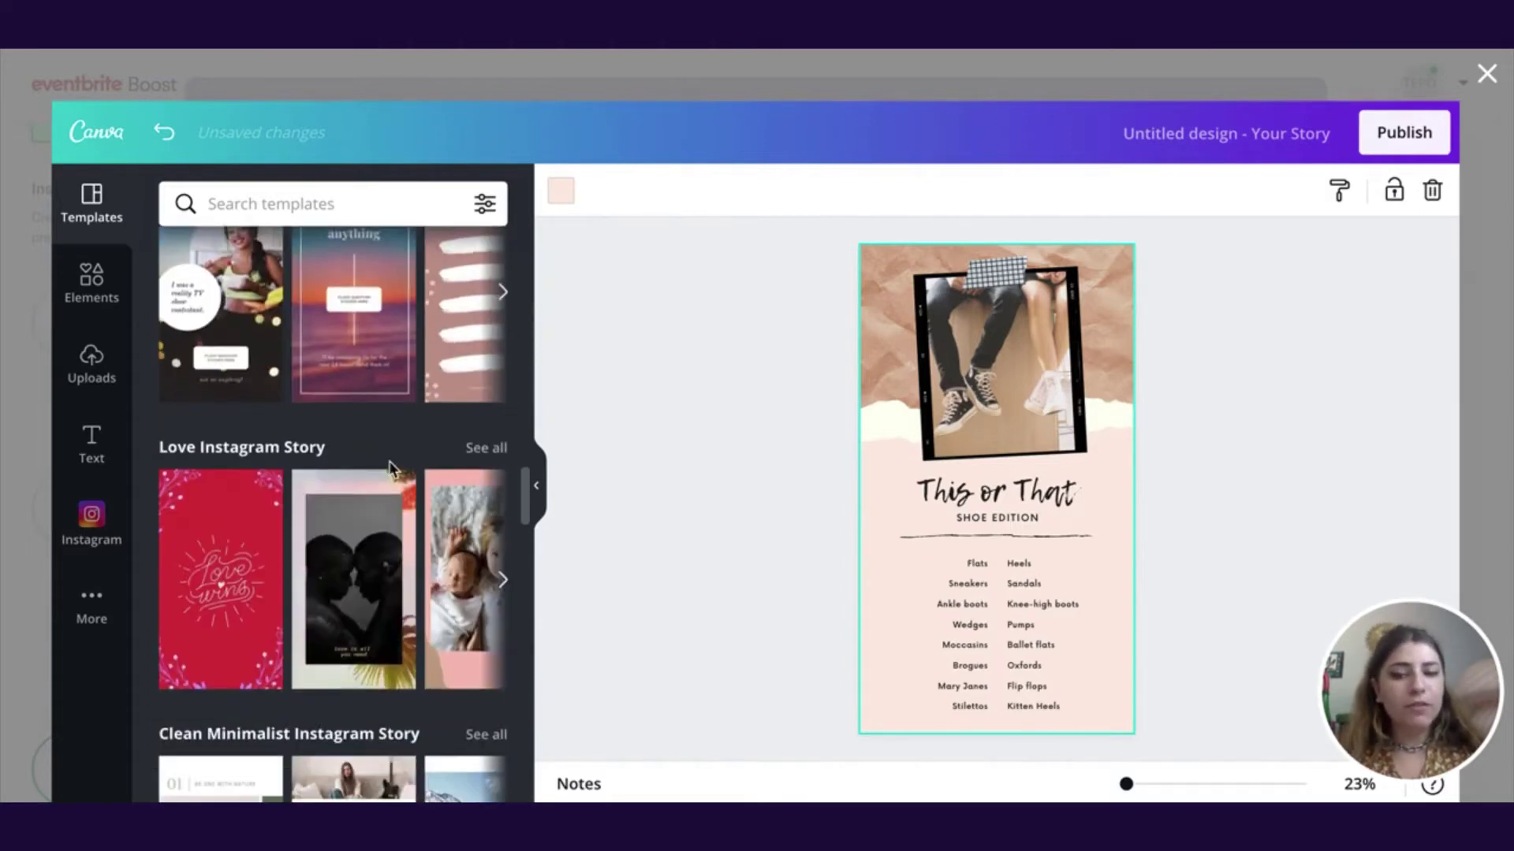
pyautogui.scroll(-3, 392, 470)
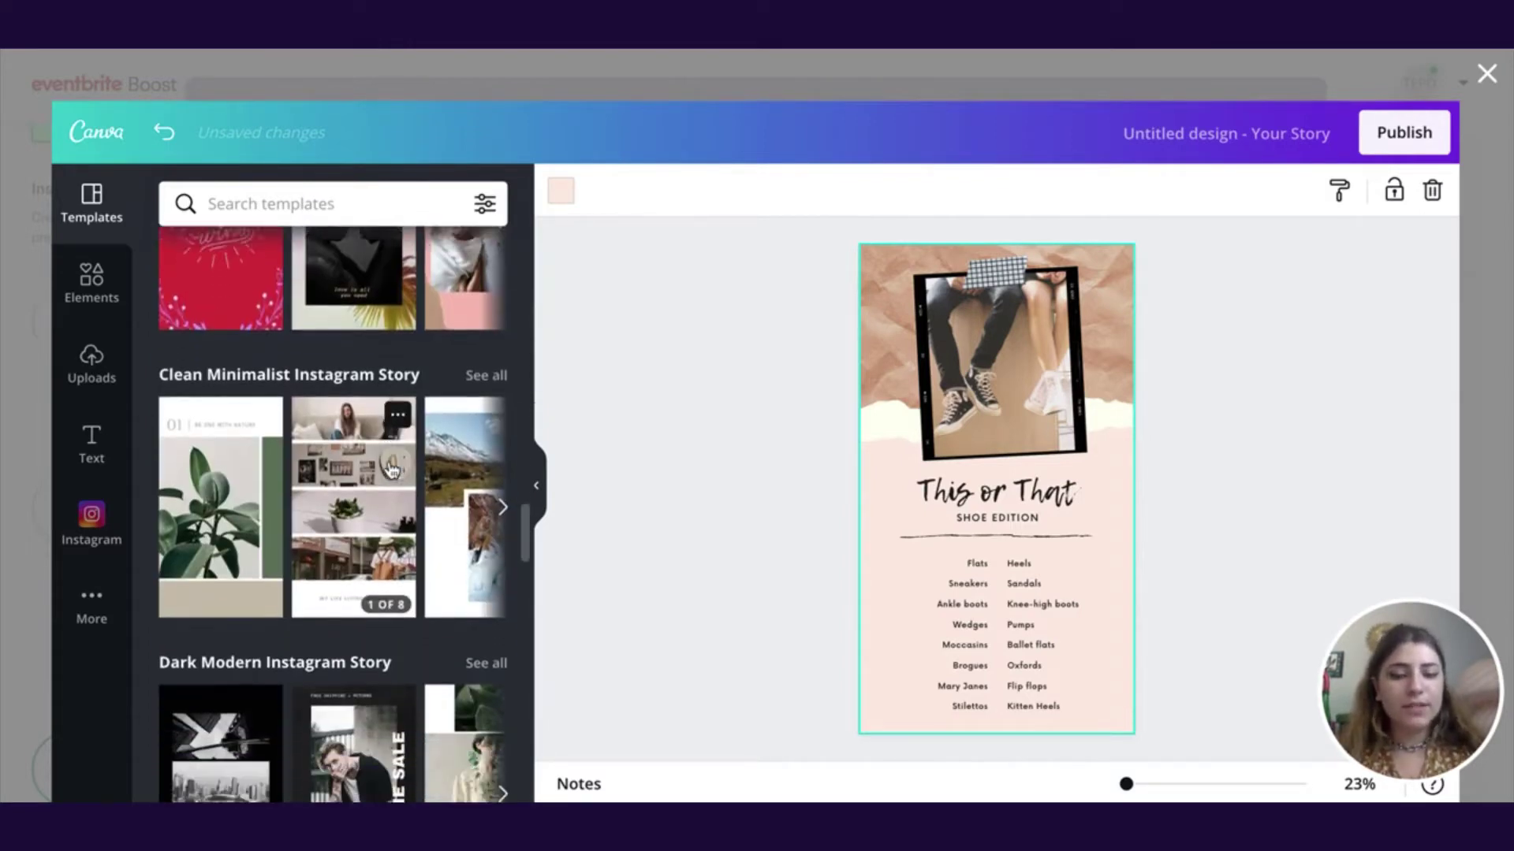
pyautogui.scroll(-2, 351, 528)
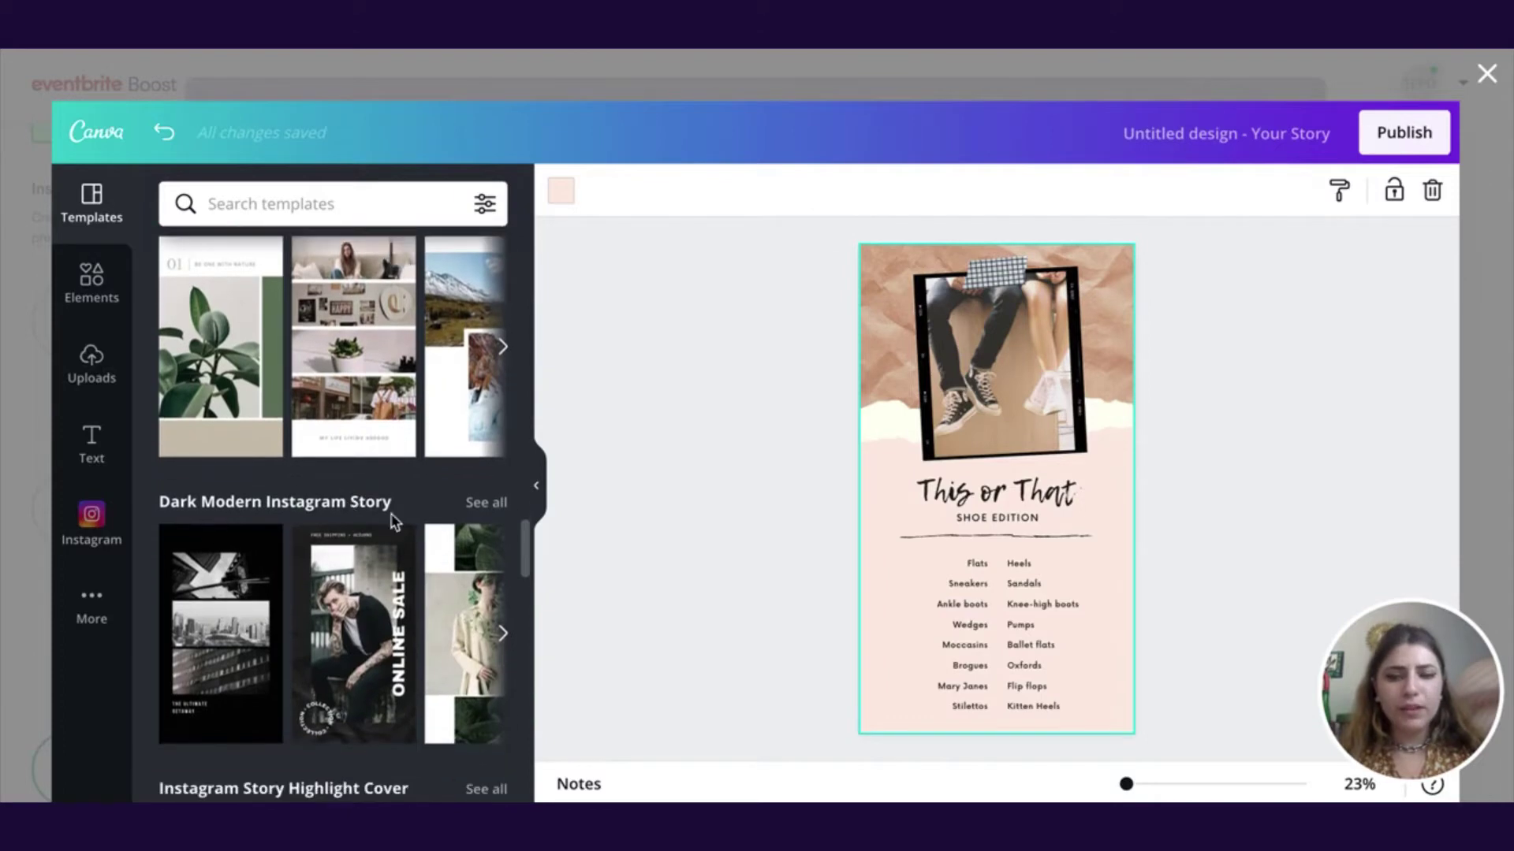
pyautogui.click(496, 508)
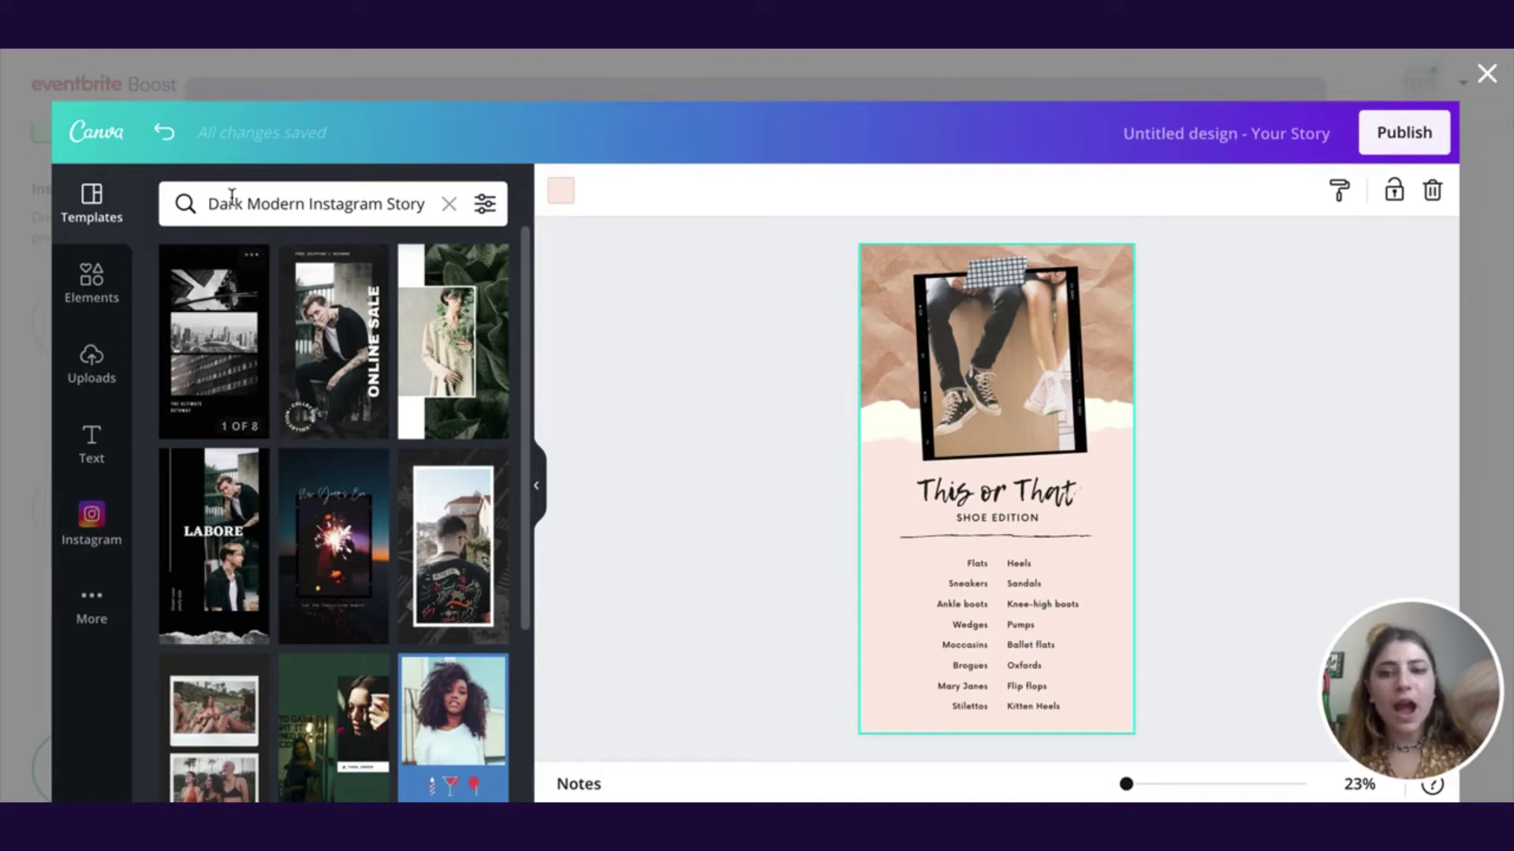
# Apply the first Black Simple Square Your Story page, THE ULTIMATE GETAWAY
pyautogui.click(203, 354)
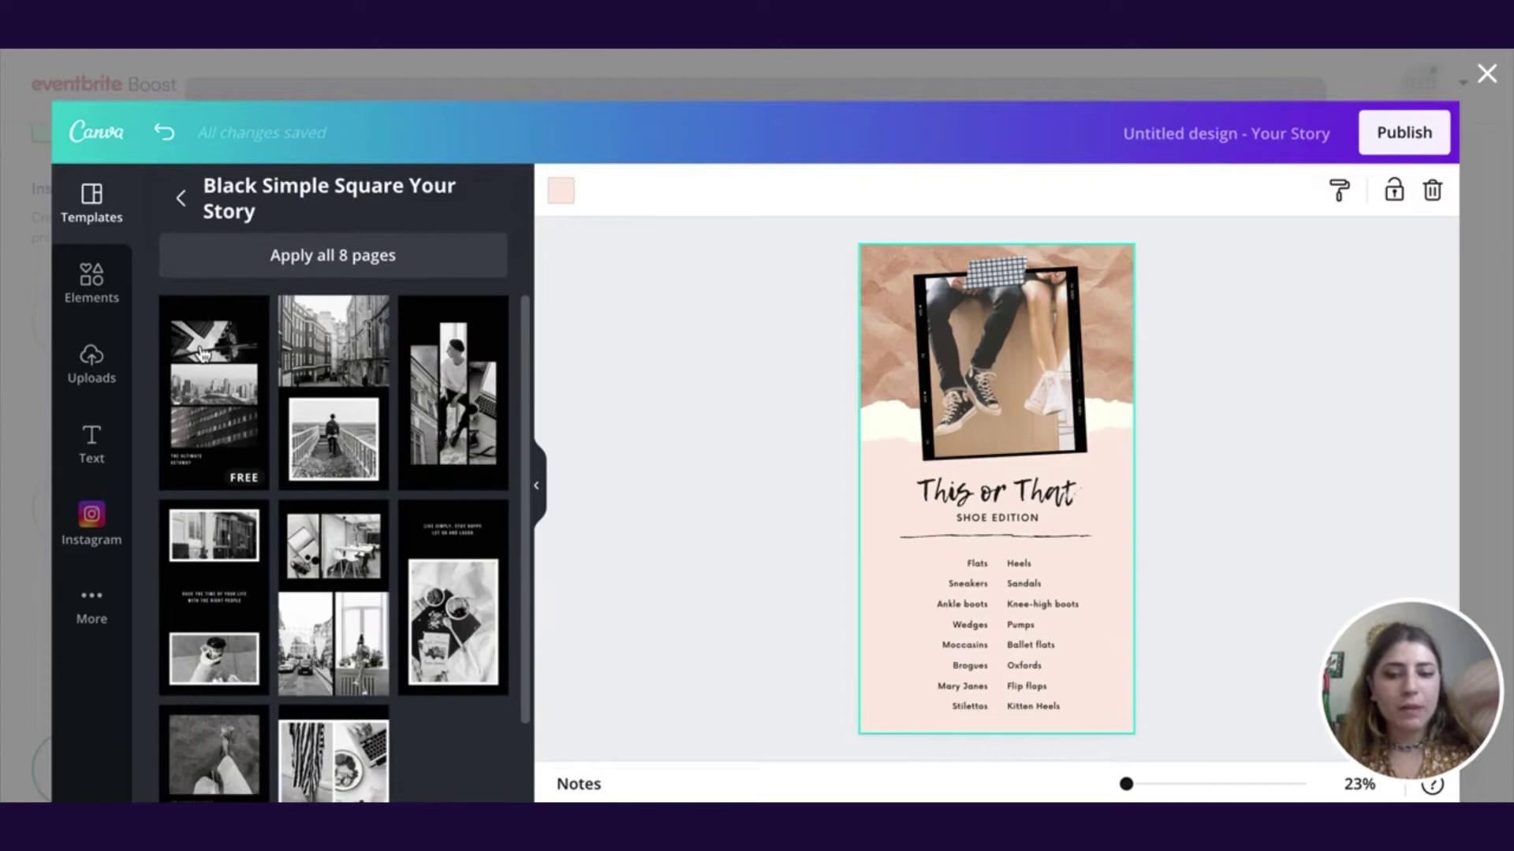
pyautogui.scroll(-2, 204, 353)
pyautogui.scroll(2, 203, 354)
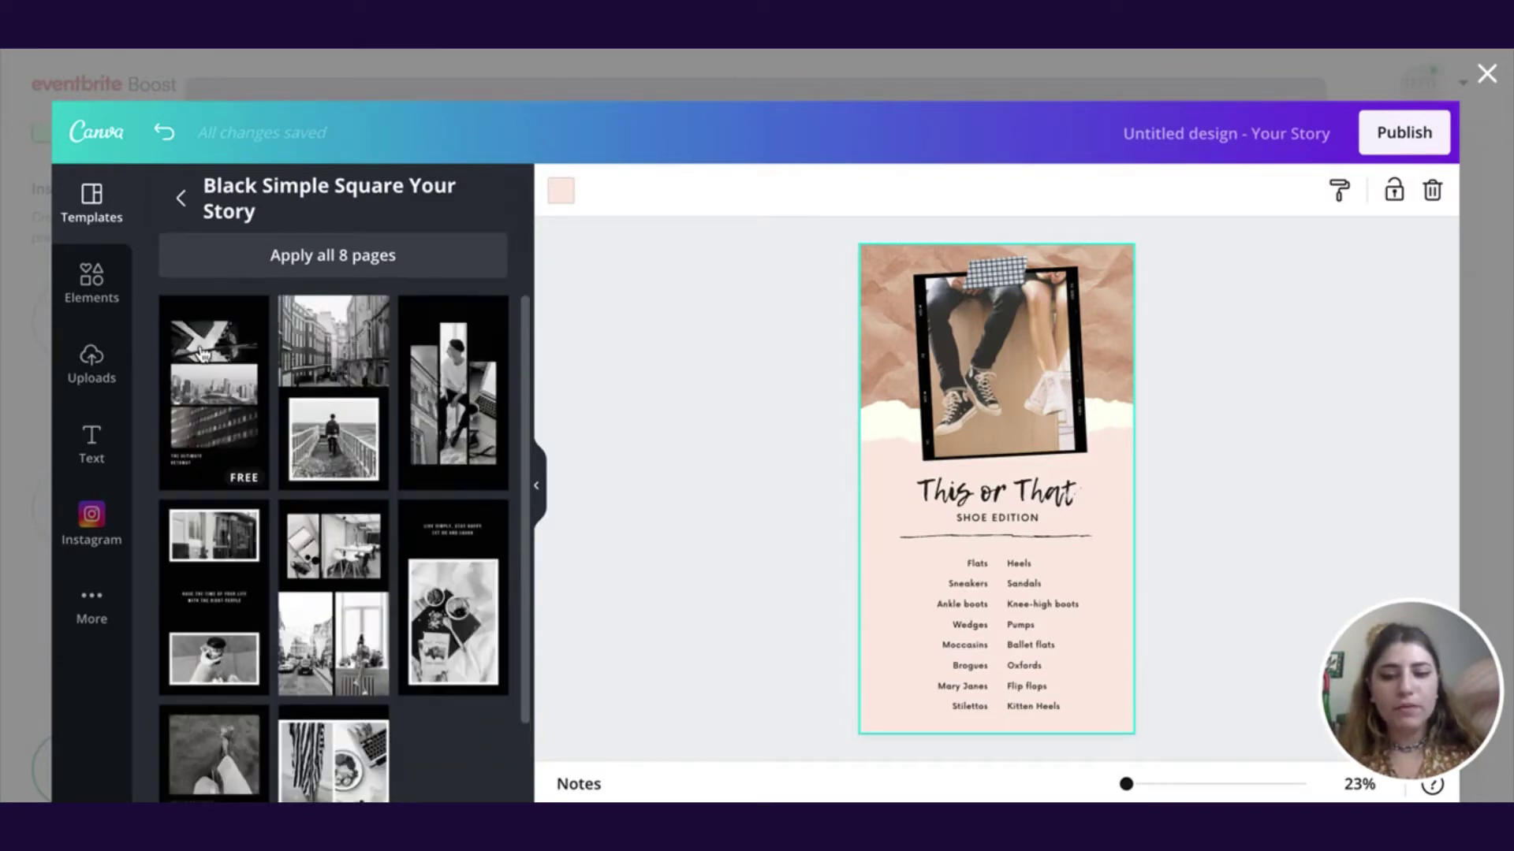
pyautogui.click(207, 412)
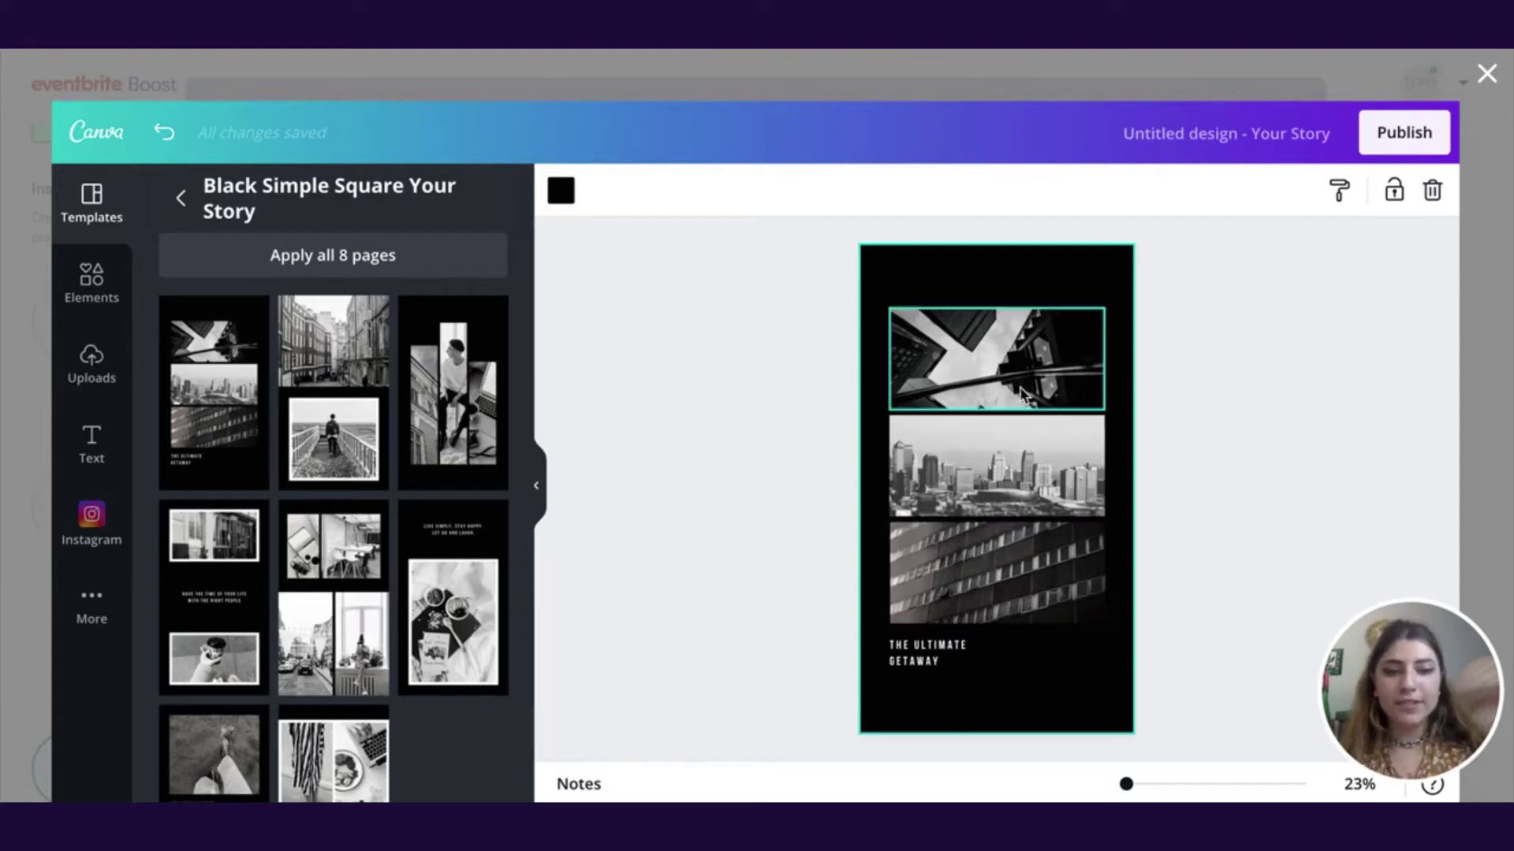
# Nudge the three stacked city photos upward and adjust the middle and bottom ones
pyautogui.moveTo(1013, 372); pyautogui.dragTo(1012, 347)
pyautogui.moveTo(986, 459); pyautogui.dragTo(985, 430)
pyautogui.moveTo(946, 582); pyautogui.dragTo(956, 581)
pyautogui.click(956, 473)
pyautogui.moveTo(956, 473); pyautogui.dragTo(960, 473)
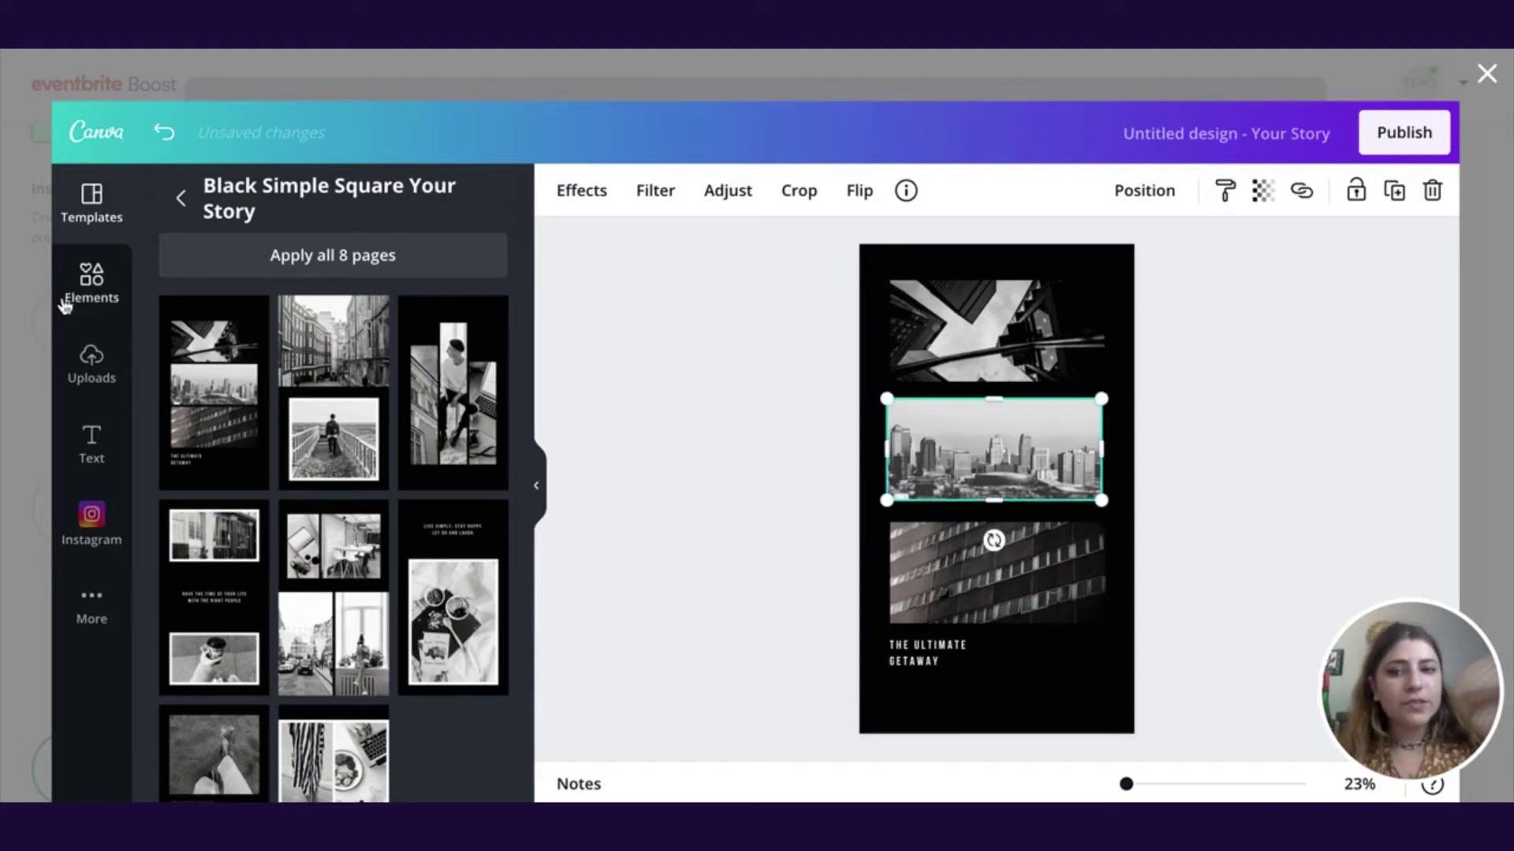
# Place the uploaded Jimmy Eat World marquee photo into the middle frame
pyautogui.click(95, 376)
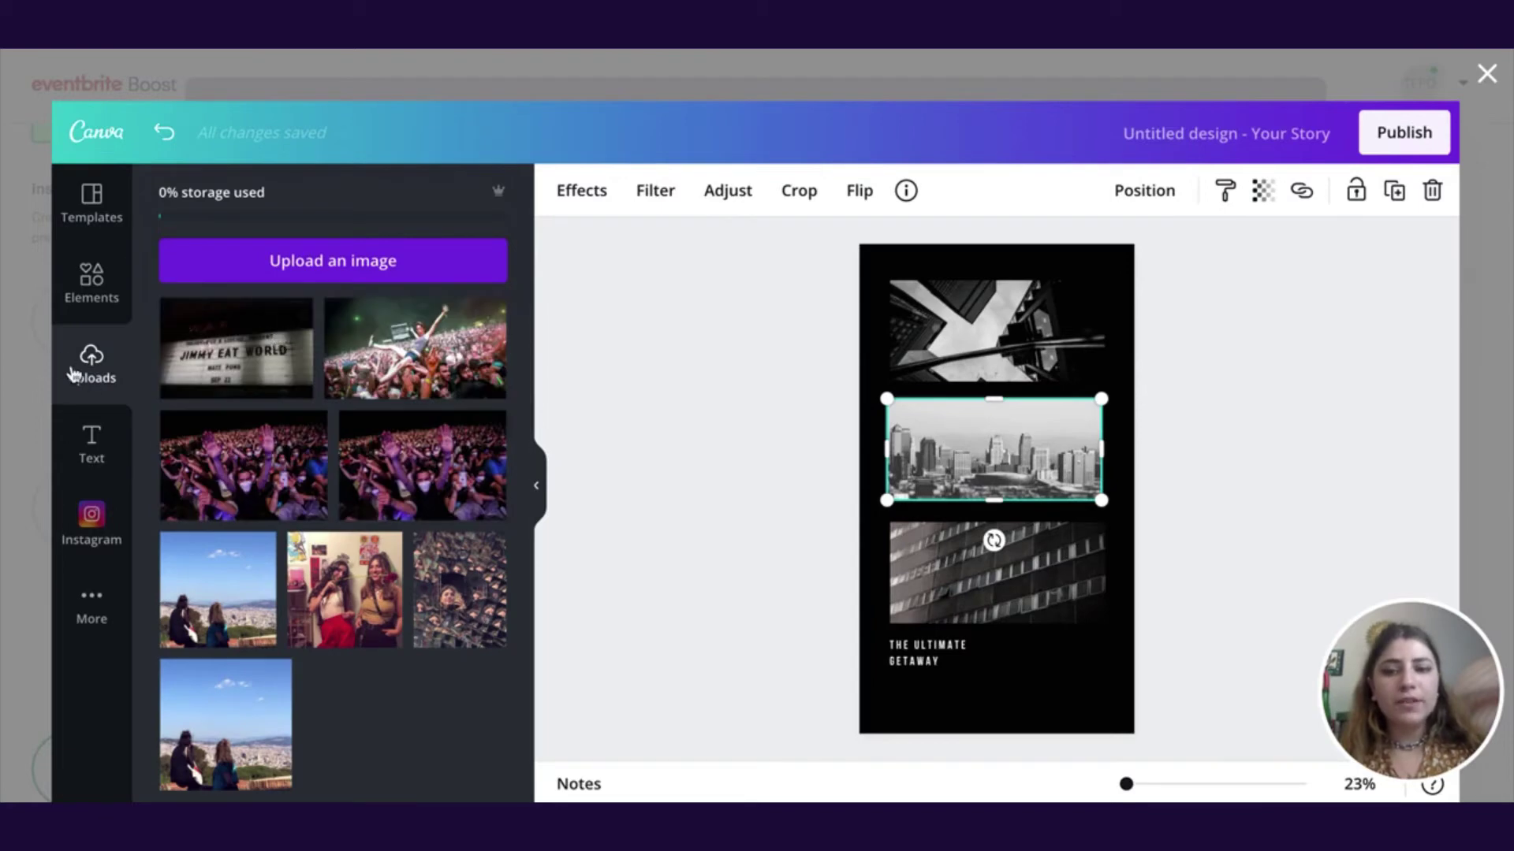
pyautogui.click(336, 263)
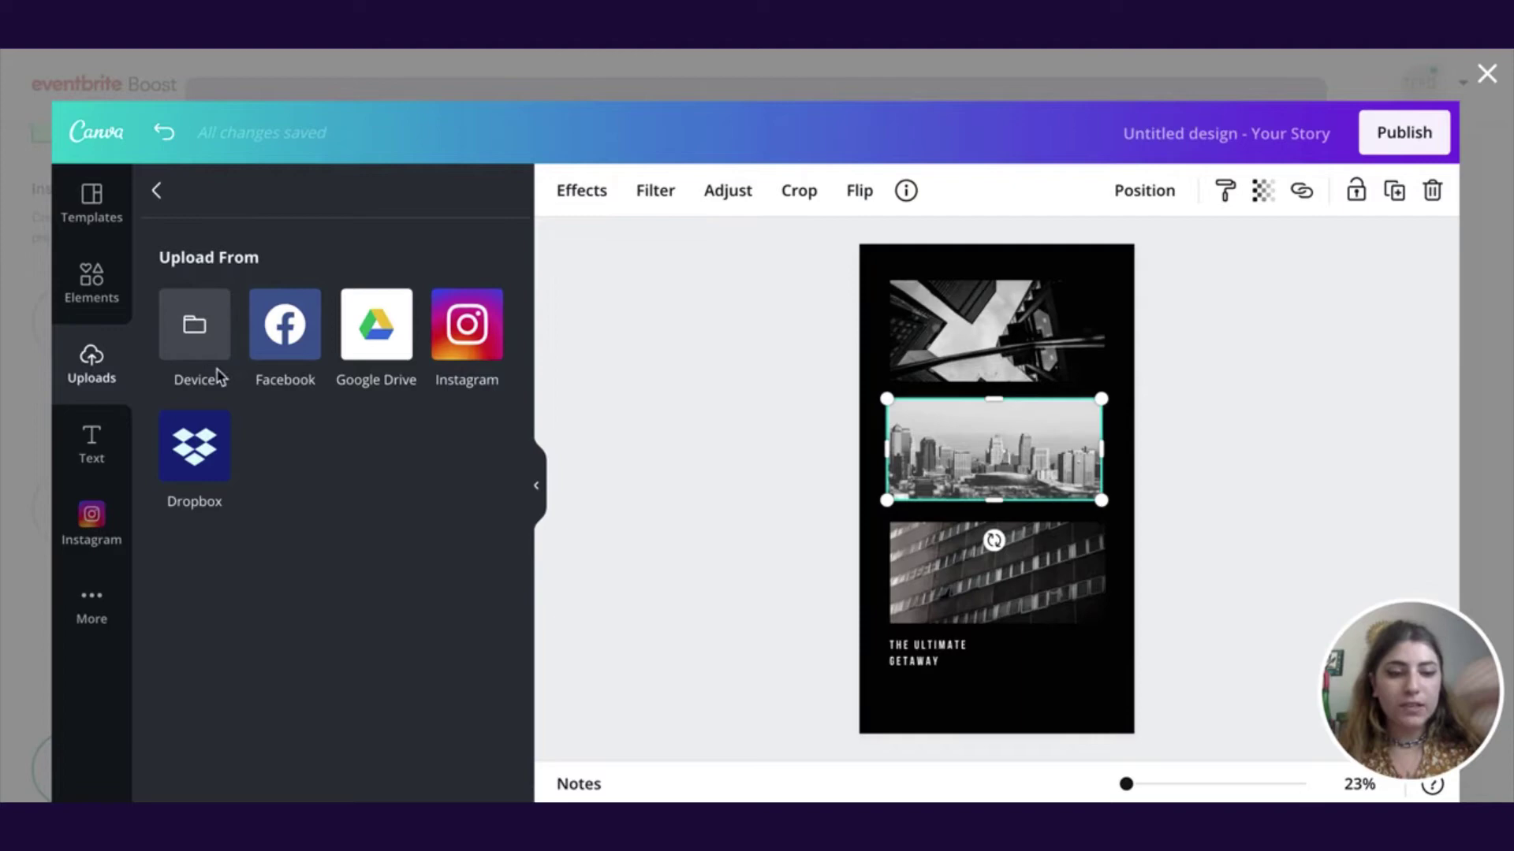
pyautogui.click(156, 190)
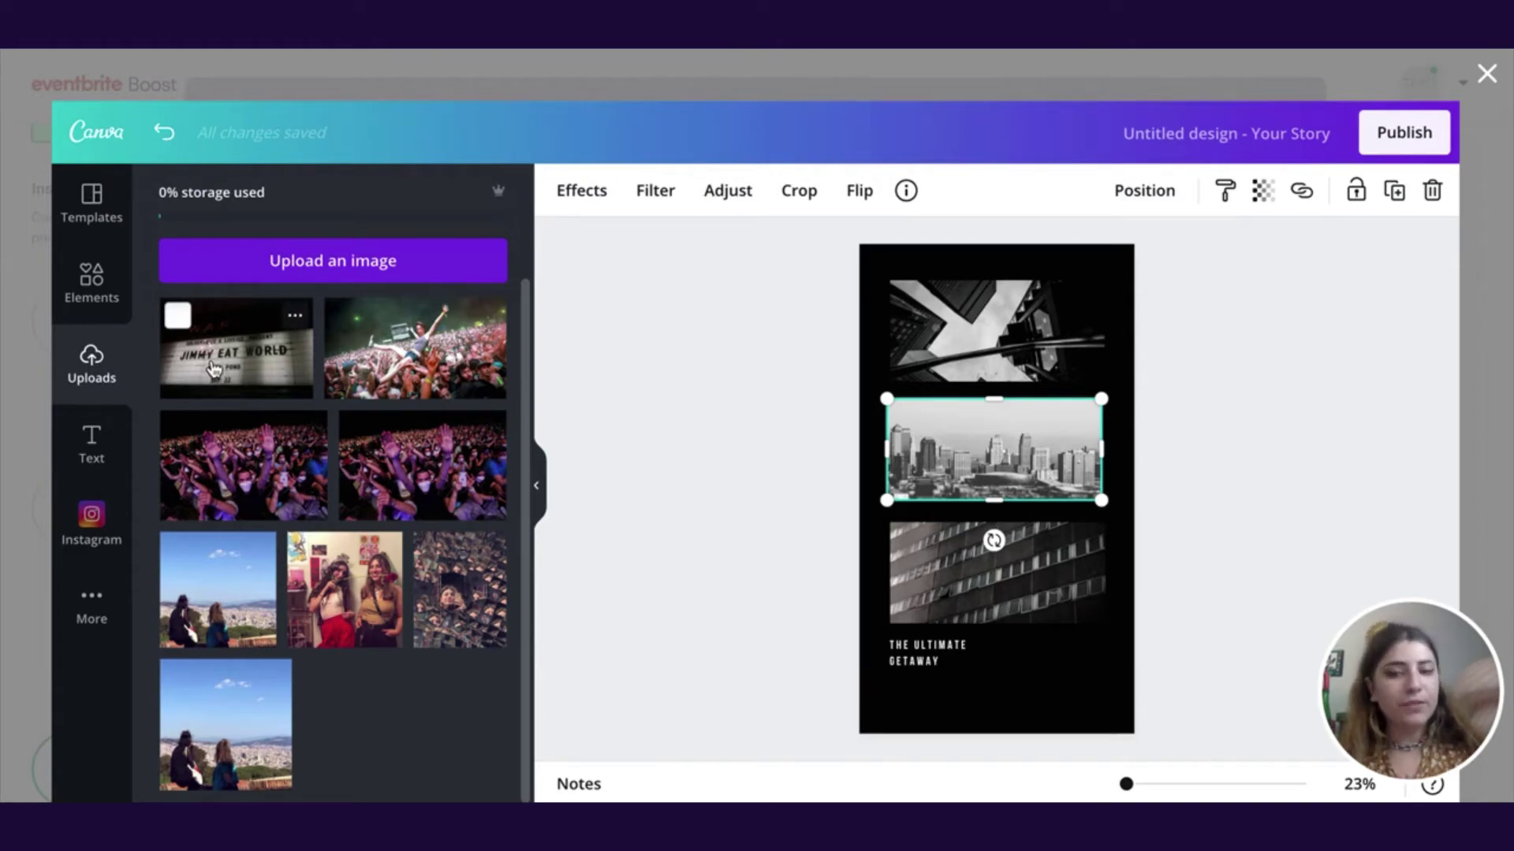
pyautogui.moveTo(213, 369); pyautogui.dragTo(1080, 446)
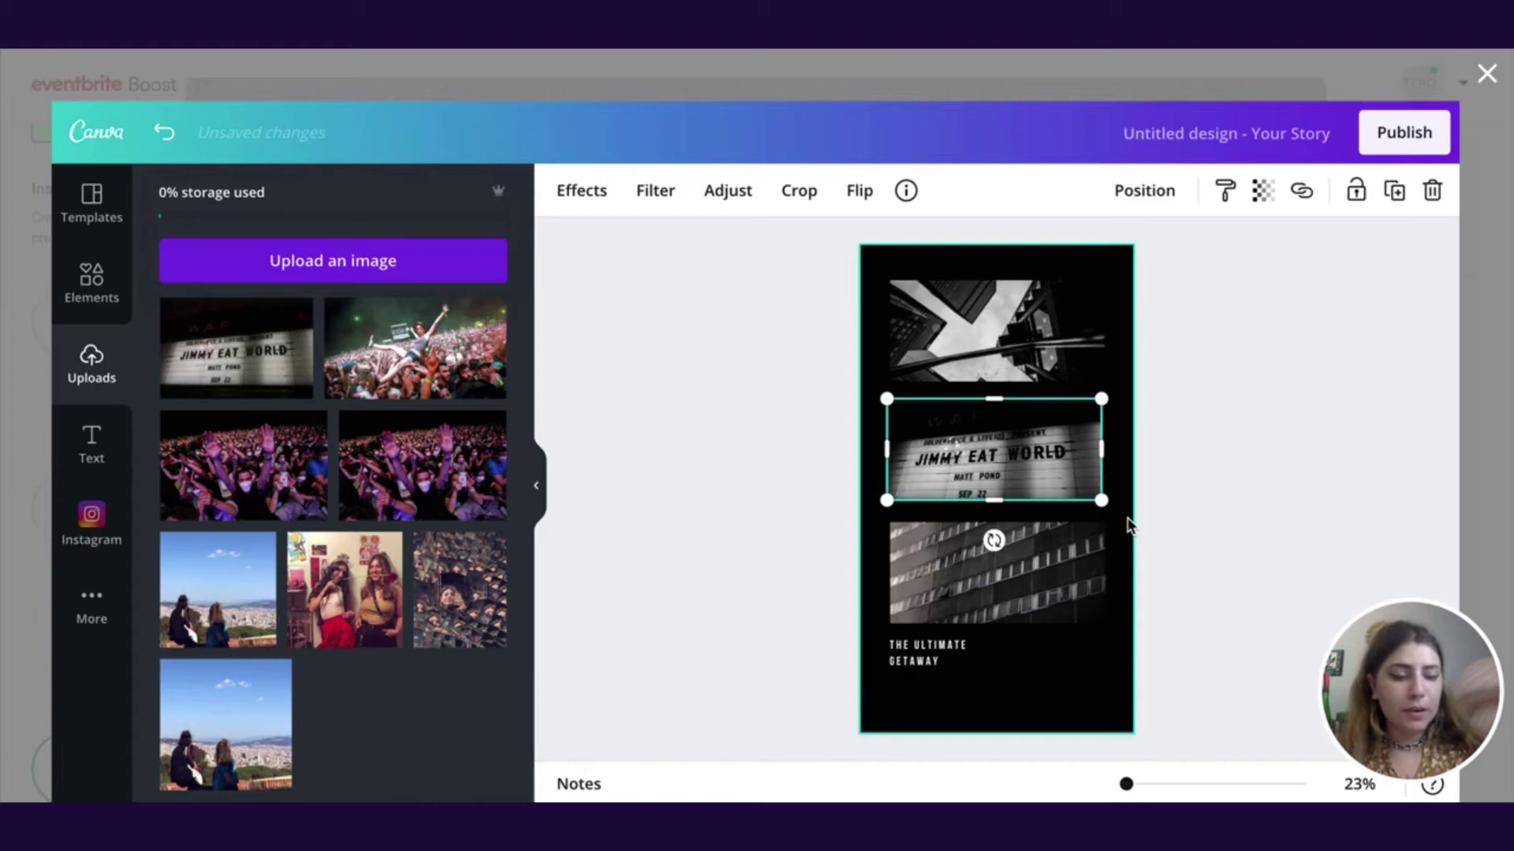
pyautogui.click(1129, 524)
pyautogui.click(1054, 461)
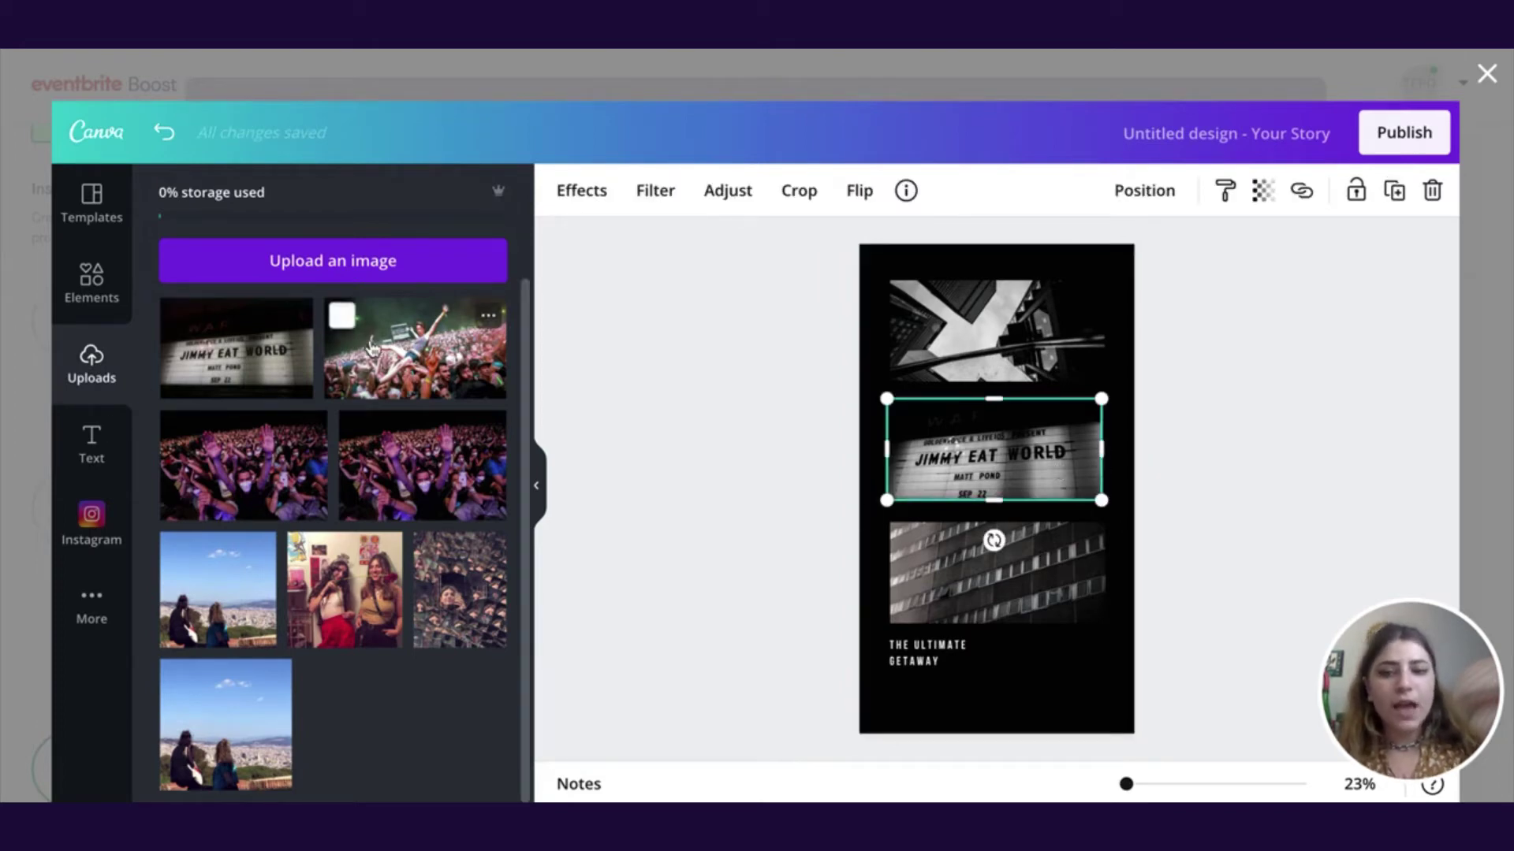
# Fill the top frame with the crowd-surfing photo and the bottom with the concert crowd
pyautogui.moveTo(379, 347); pyautogui.dragTo(892, 351)
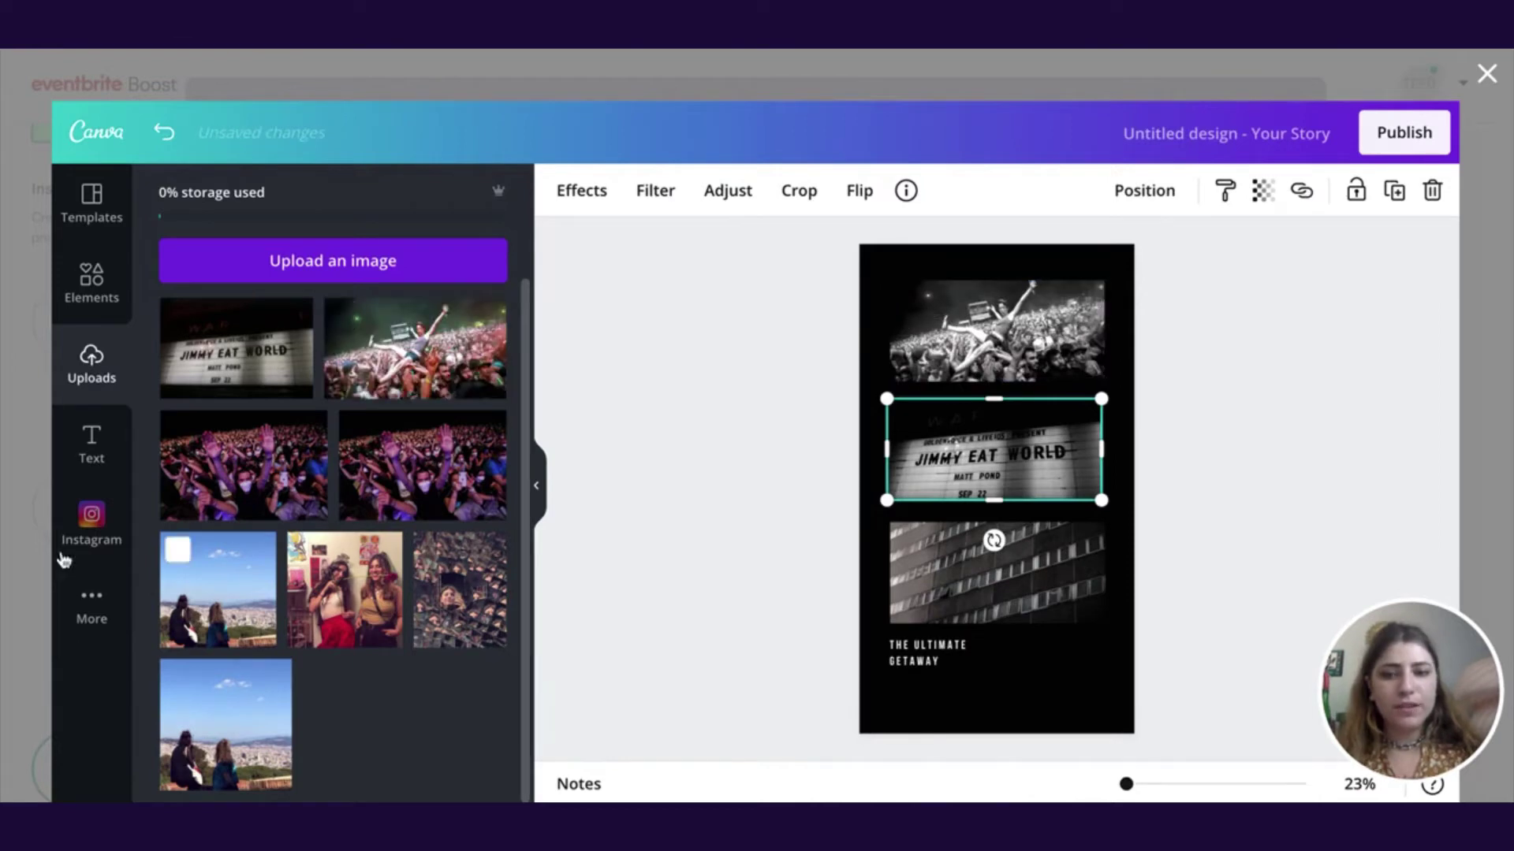
pyautogui.moveTo(235, 495); pyautogui.dragTo(935, 614)
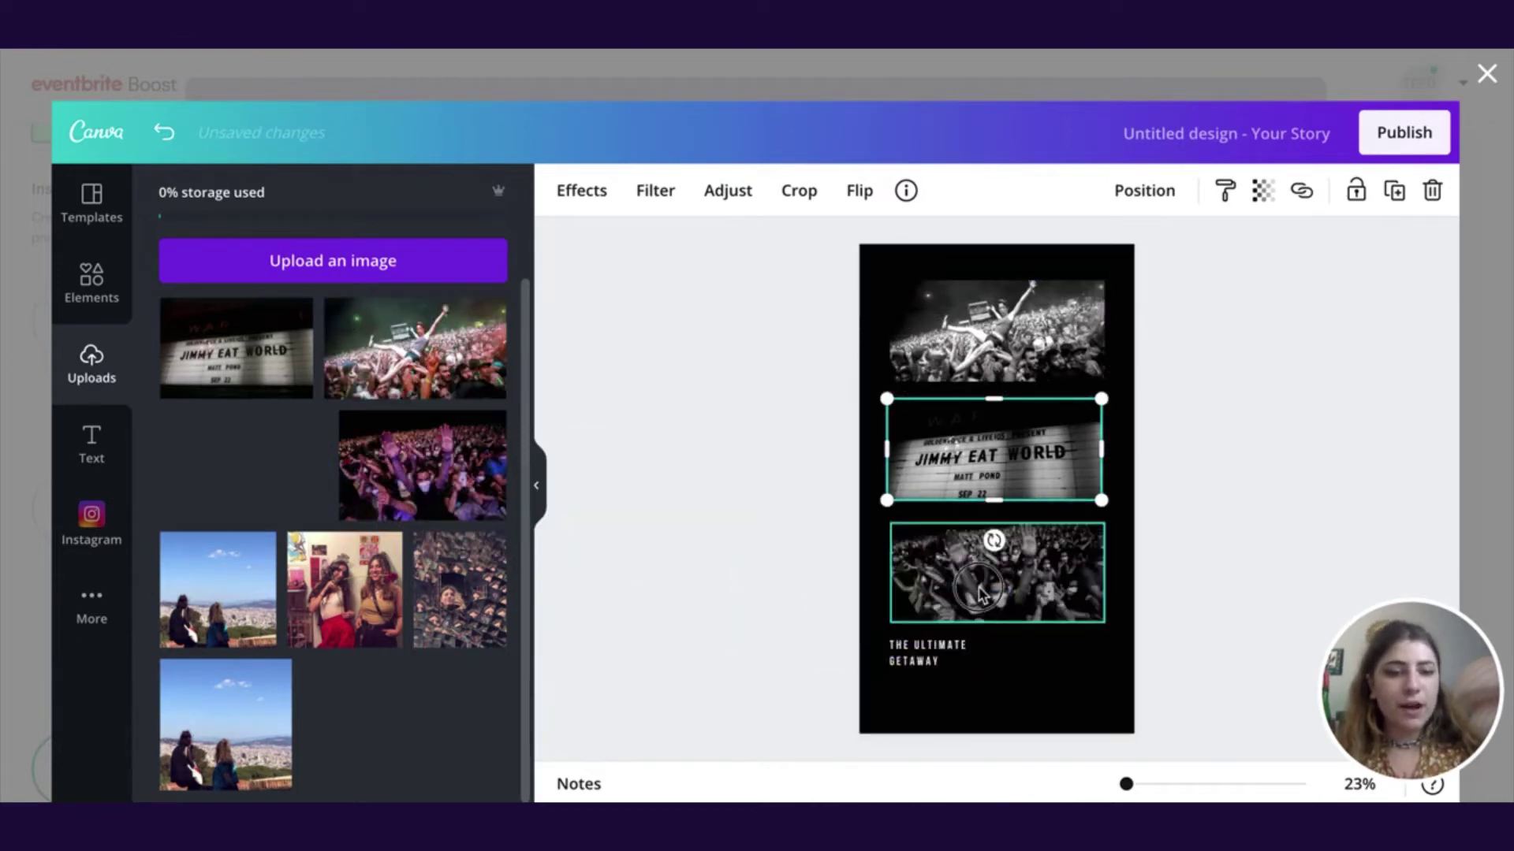
pyautogui.moveTo(979, 595); pyautogui.dragTo(981, 592)
pyautogui.click(1229, 520)
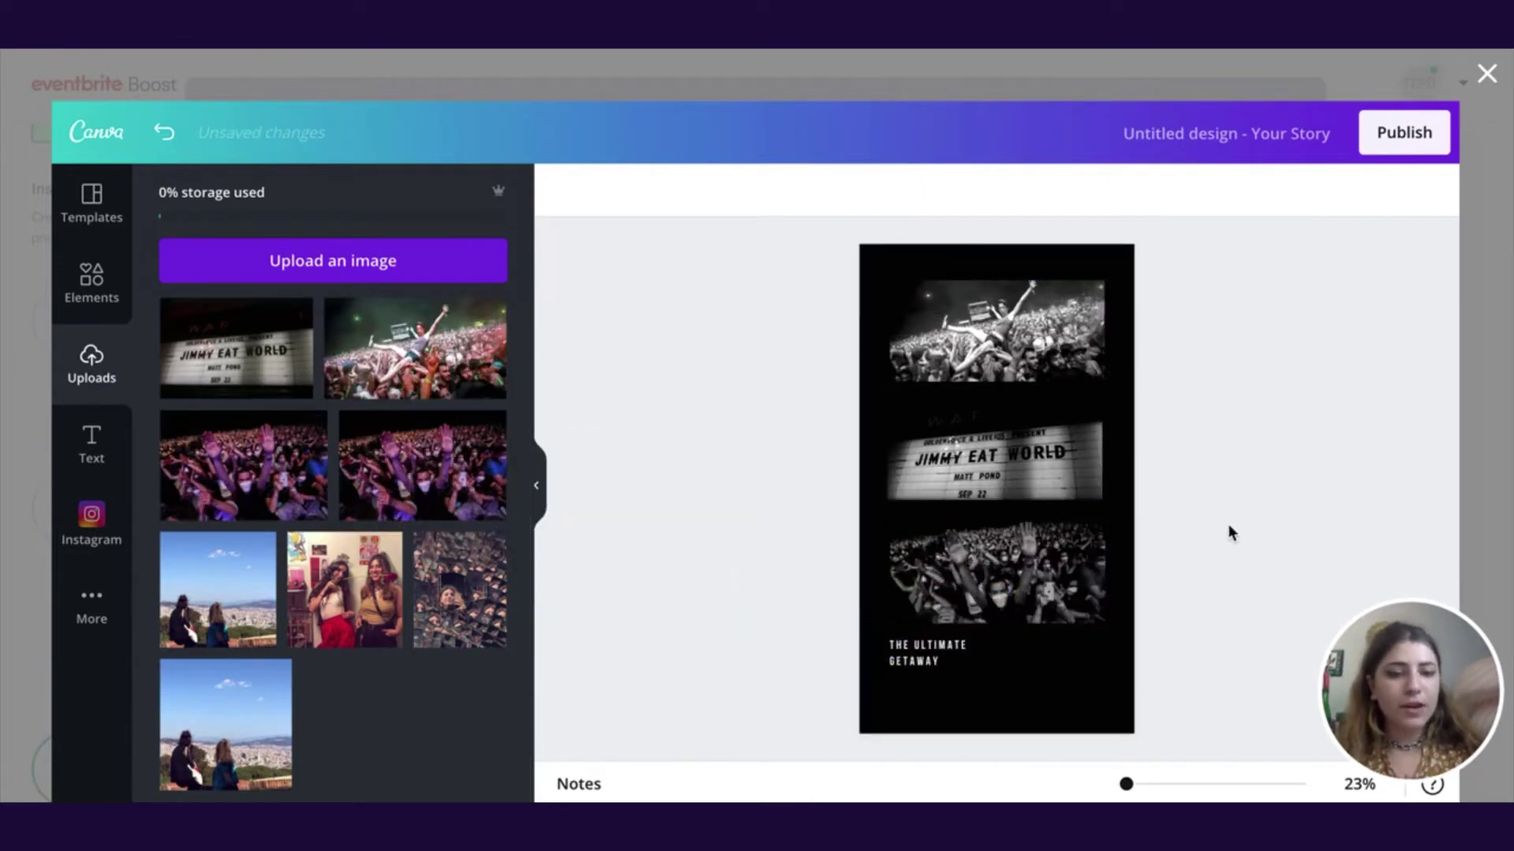
pyautogui.click(1027, 573)
# Change the crowd-surfing and crowd photos' filter from Street to None; keep the marquee black-and-white
pyautogui.click(660, 197)
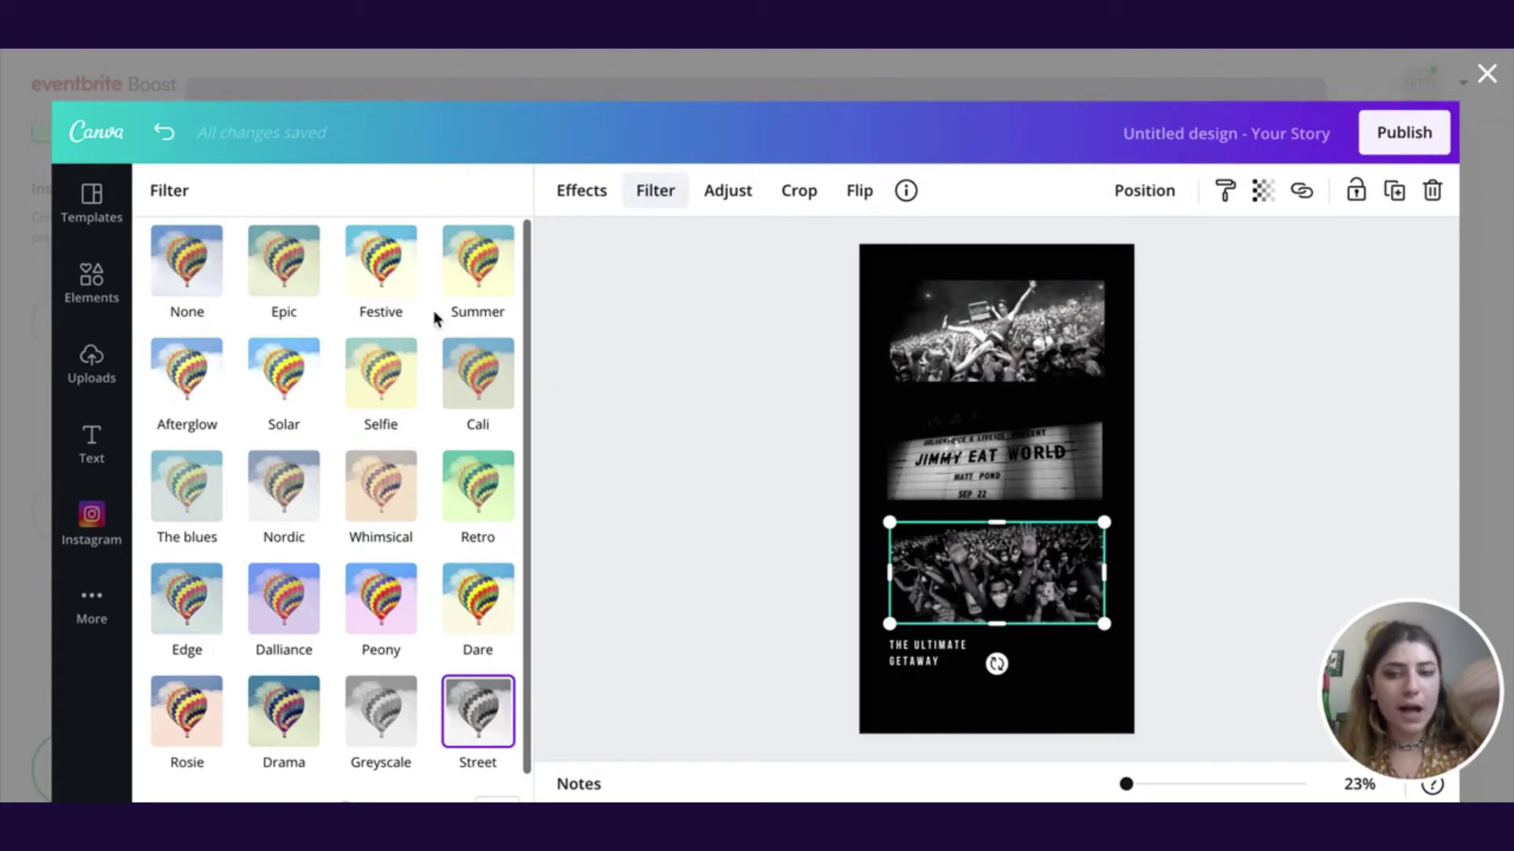
pyautogui.click(974, 335)
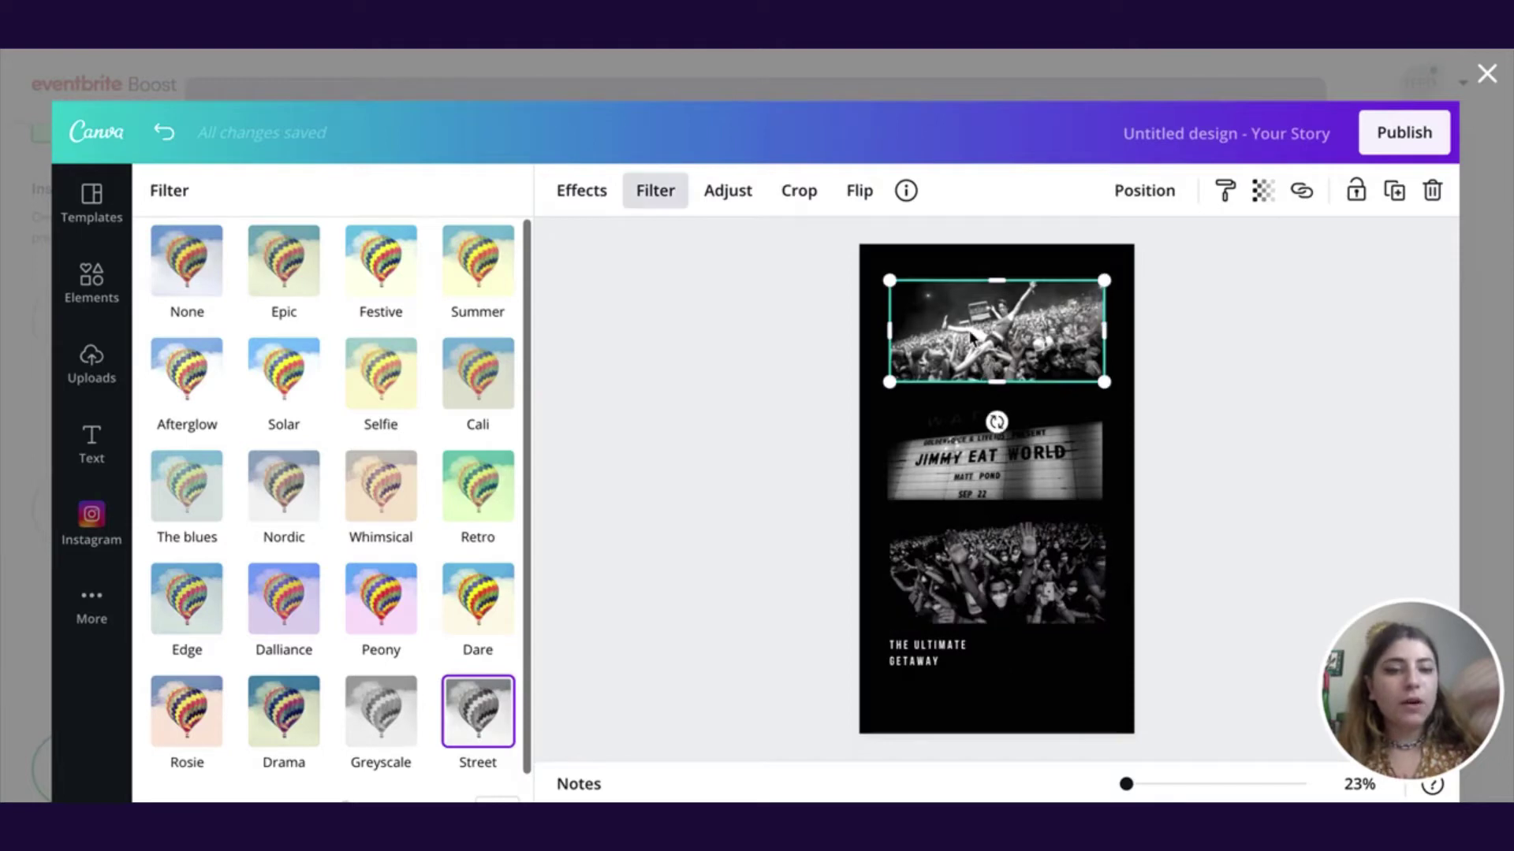
pyautogui.click(655, 194)
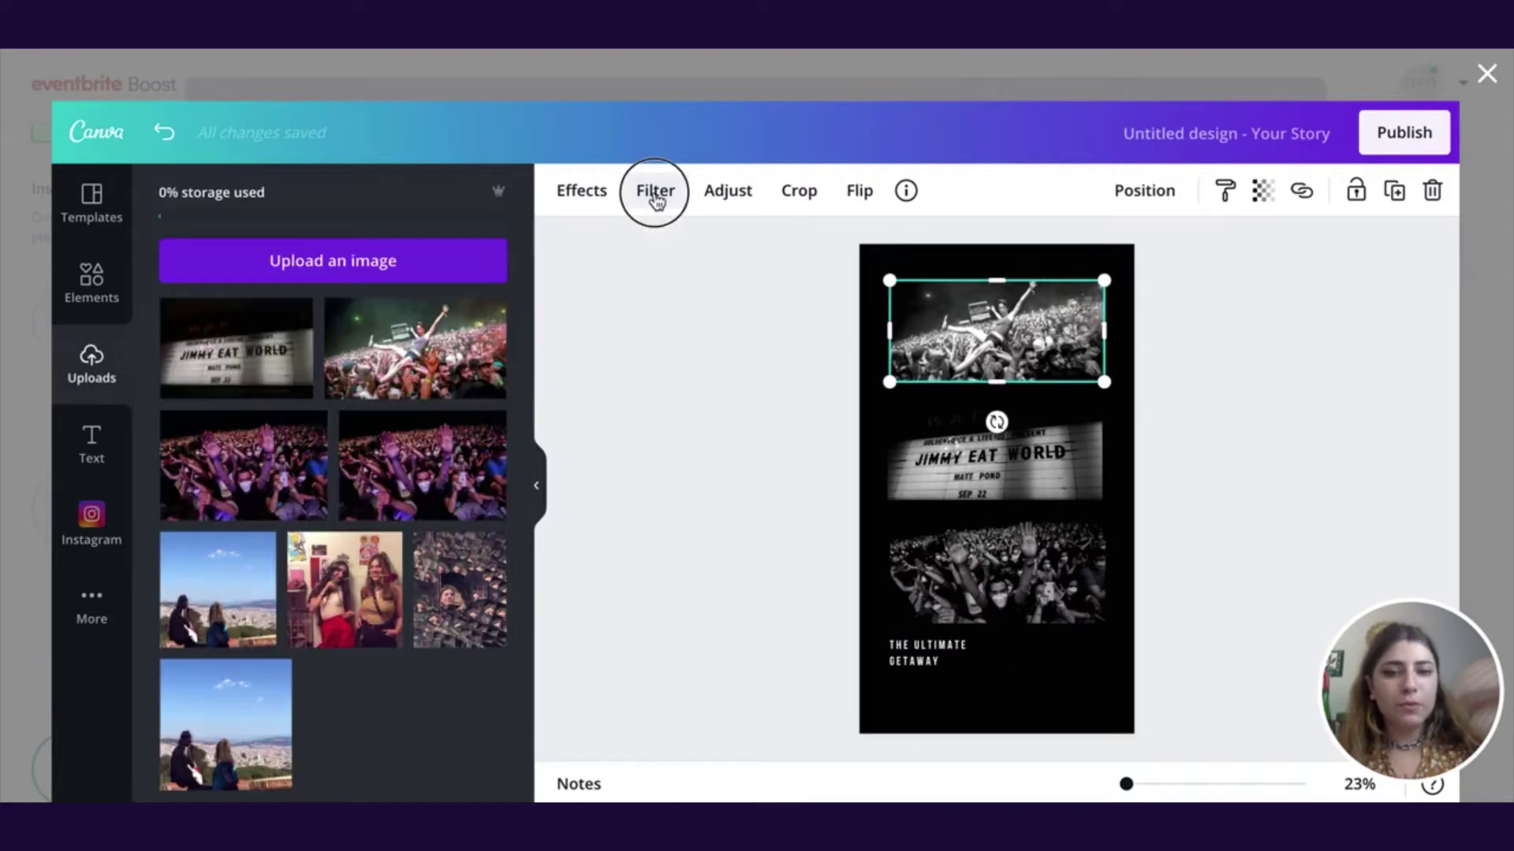
pyautogui.click(189, 294)
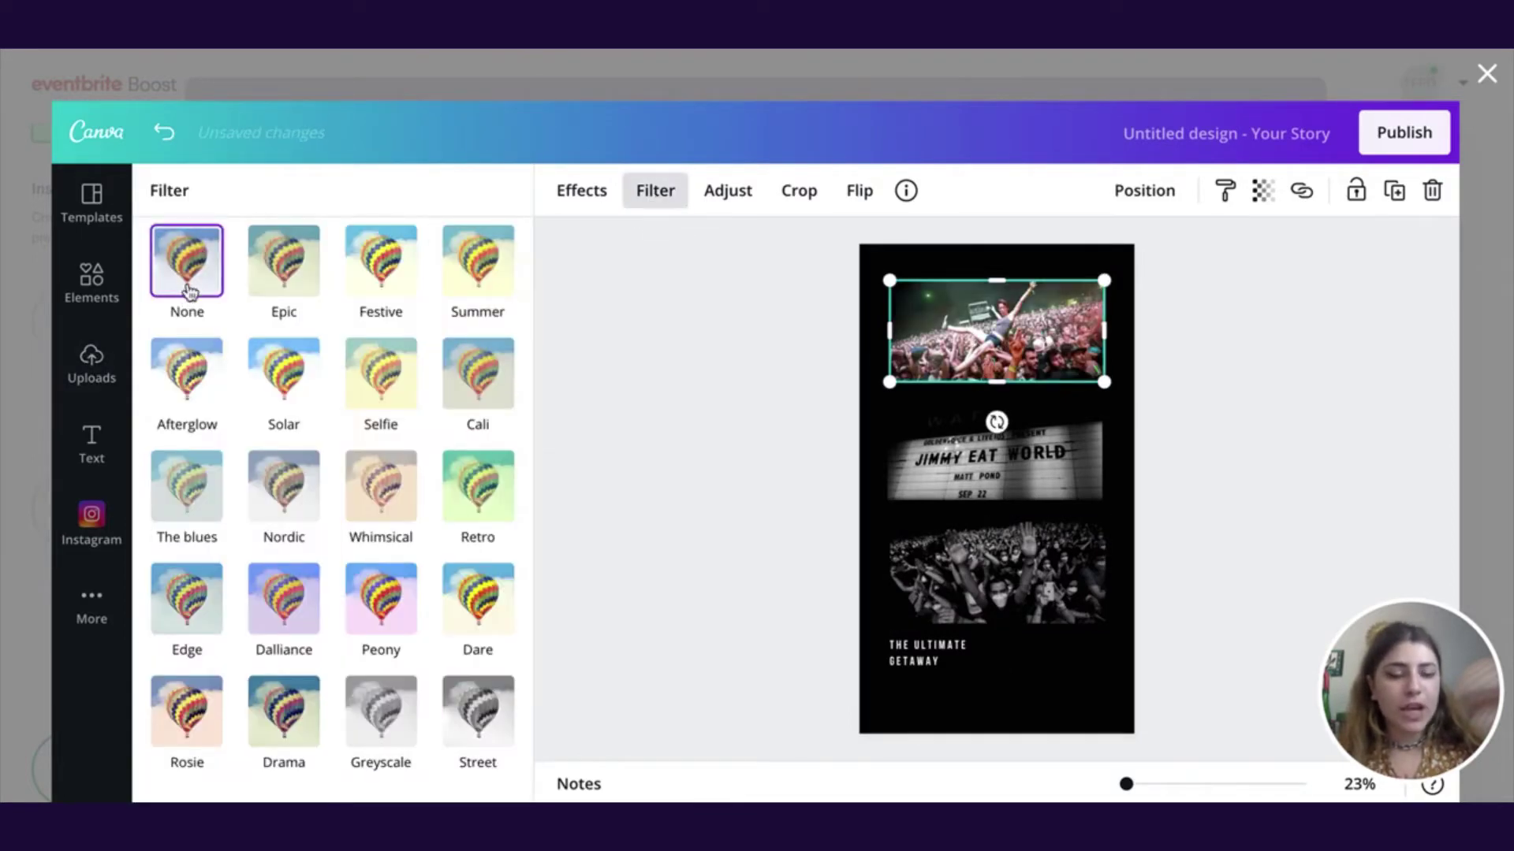
pyautogui.click(978, 571)
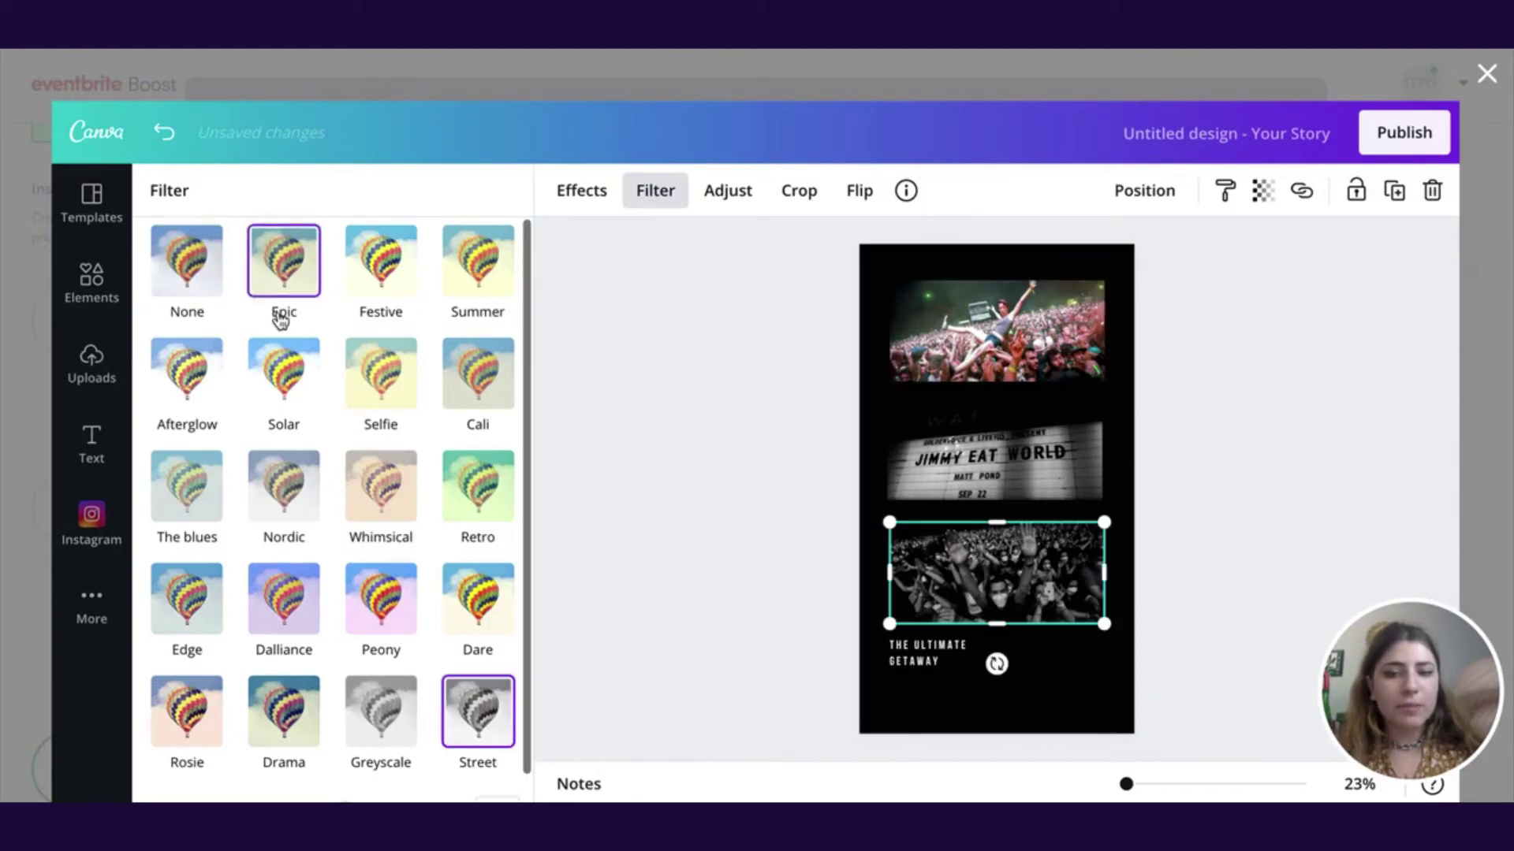
pyautogui.click(184, 278)
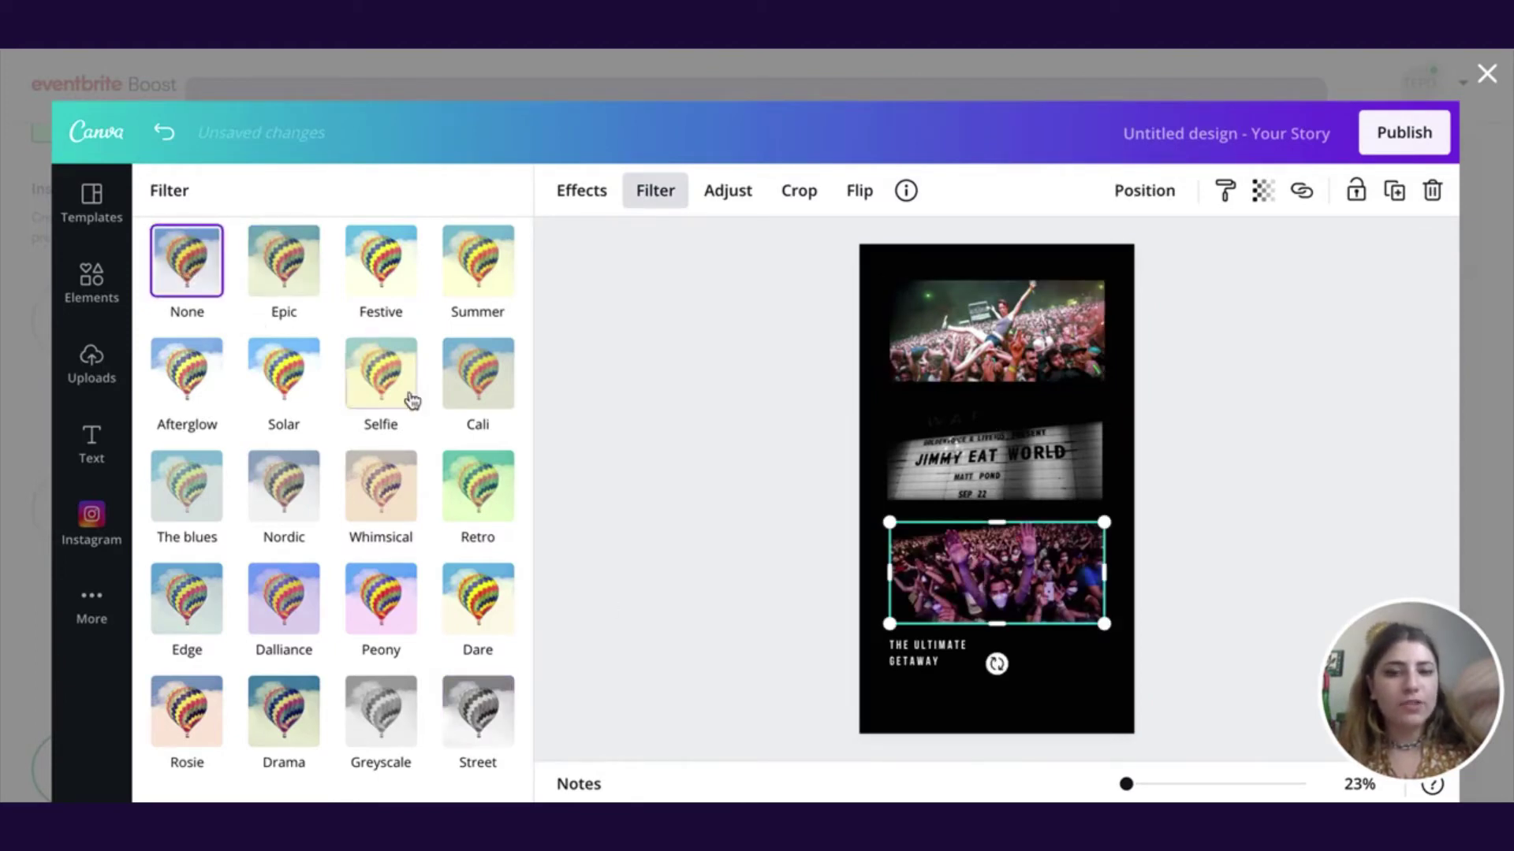
pyautogui.click(736, 477)
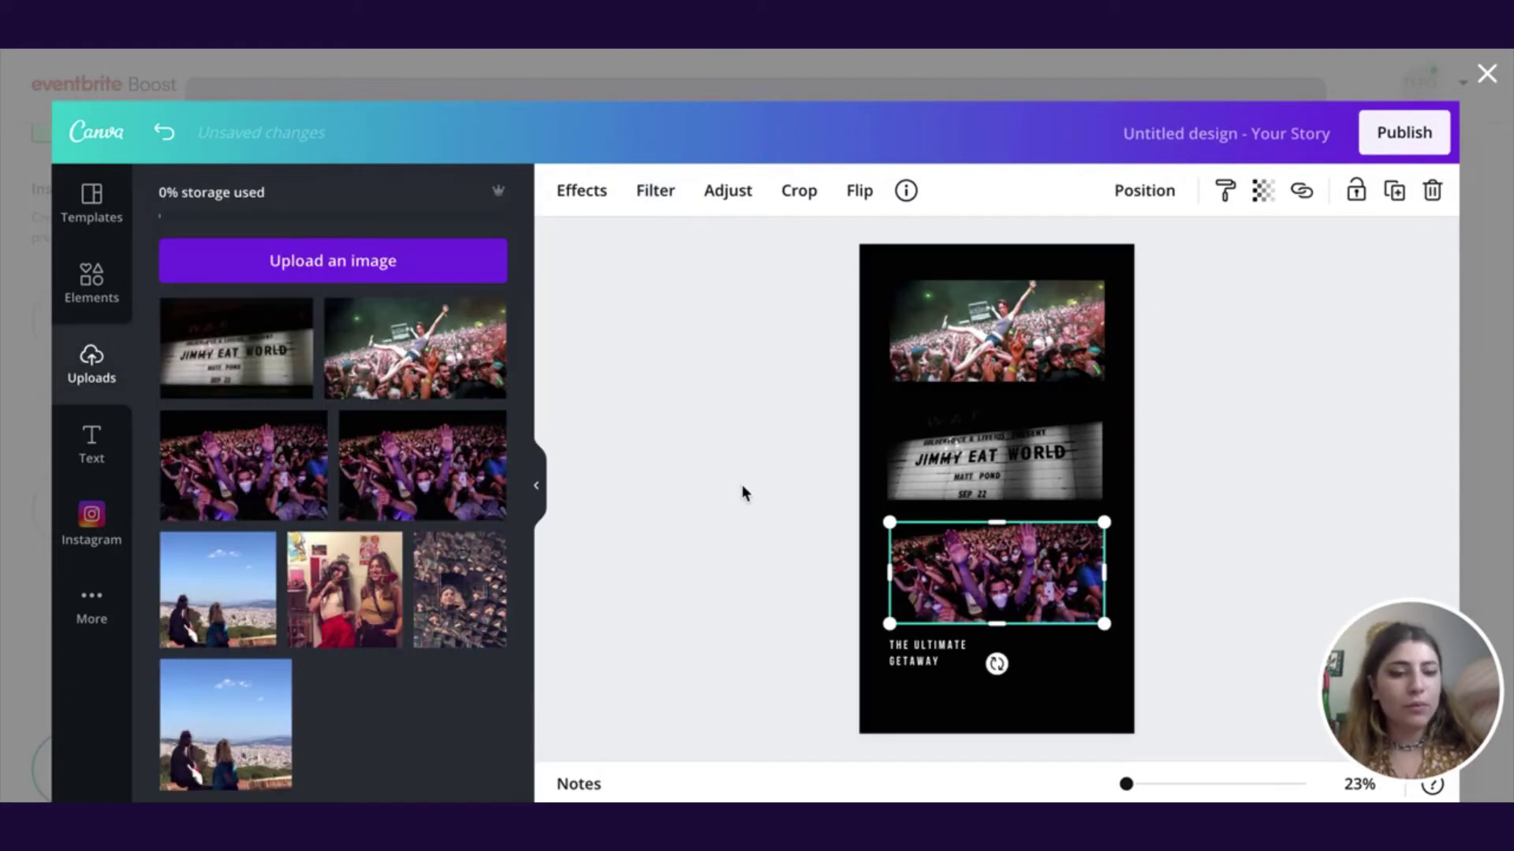
# Crop the Jimmy Eat World marquee photo slightly shorter, shifting the image within its frame
pyautogui.click(1130, 509)
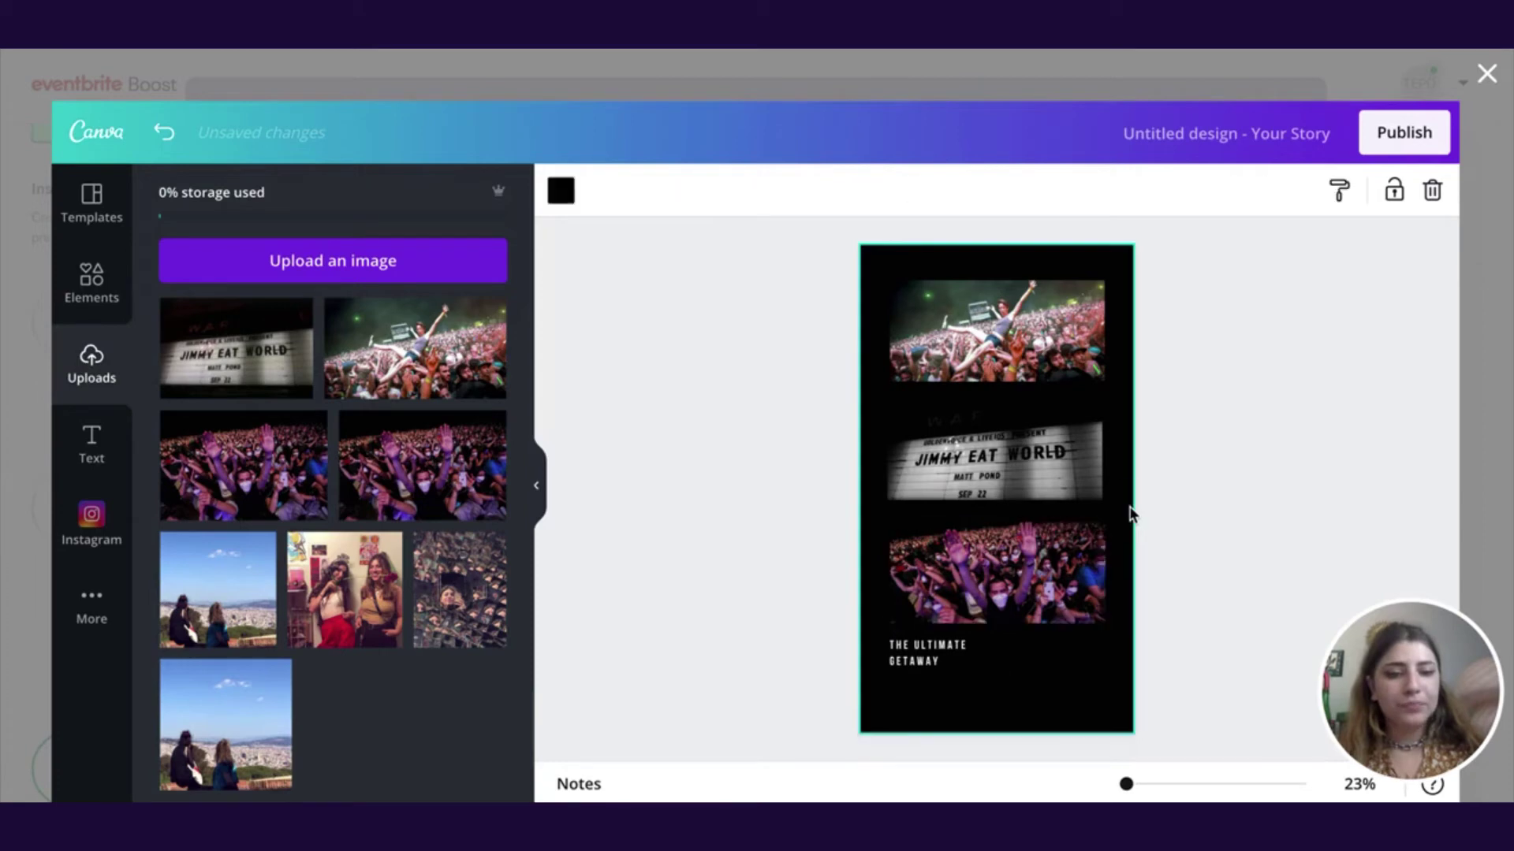
pyautogui.doubleClick(949, 465)
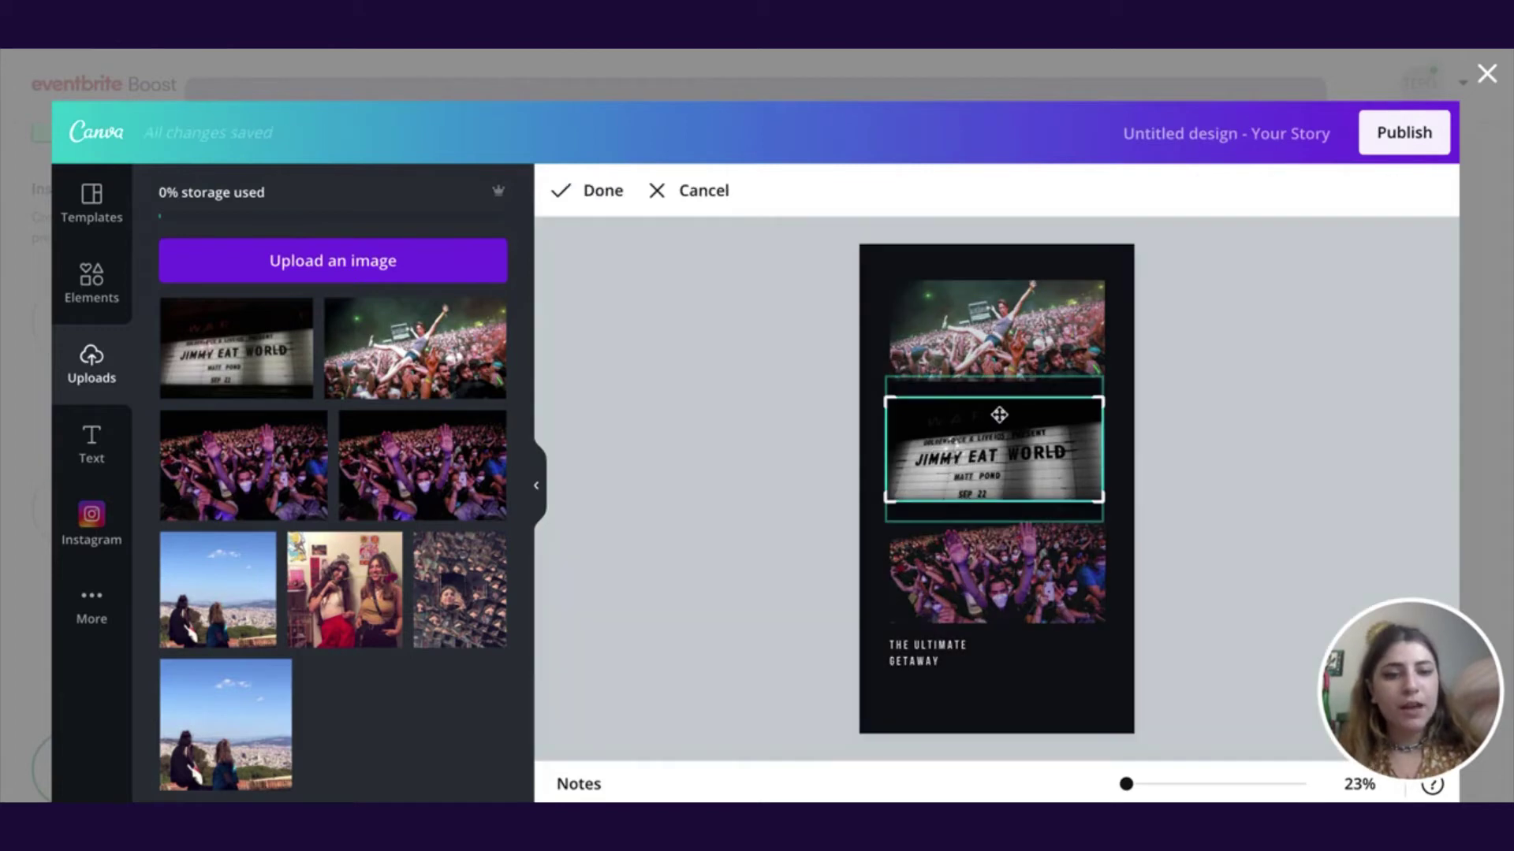
pyautogui.moveTo(993, 401); pyautogui.dragTo(990, 414)
pyautogui.click(1204, 413)
pyautogui.click(997, 403)
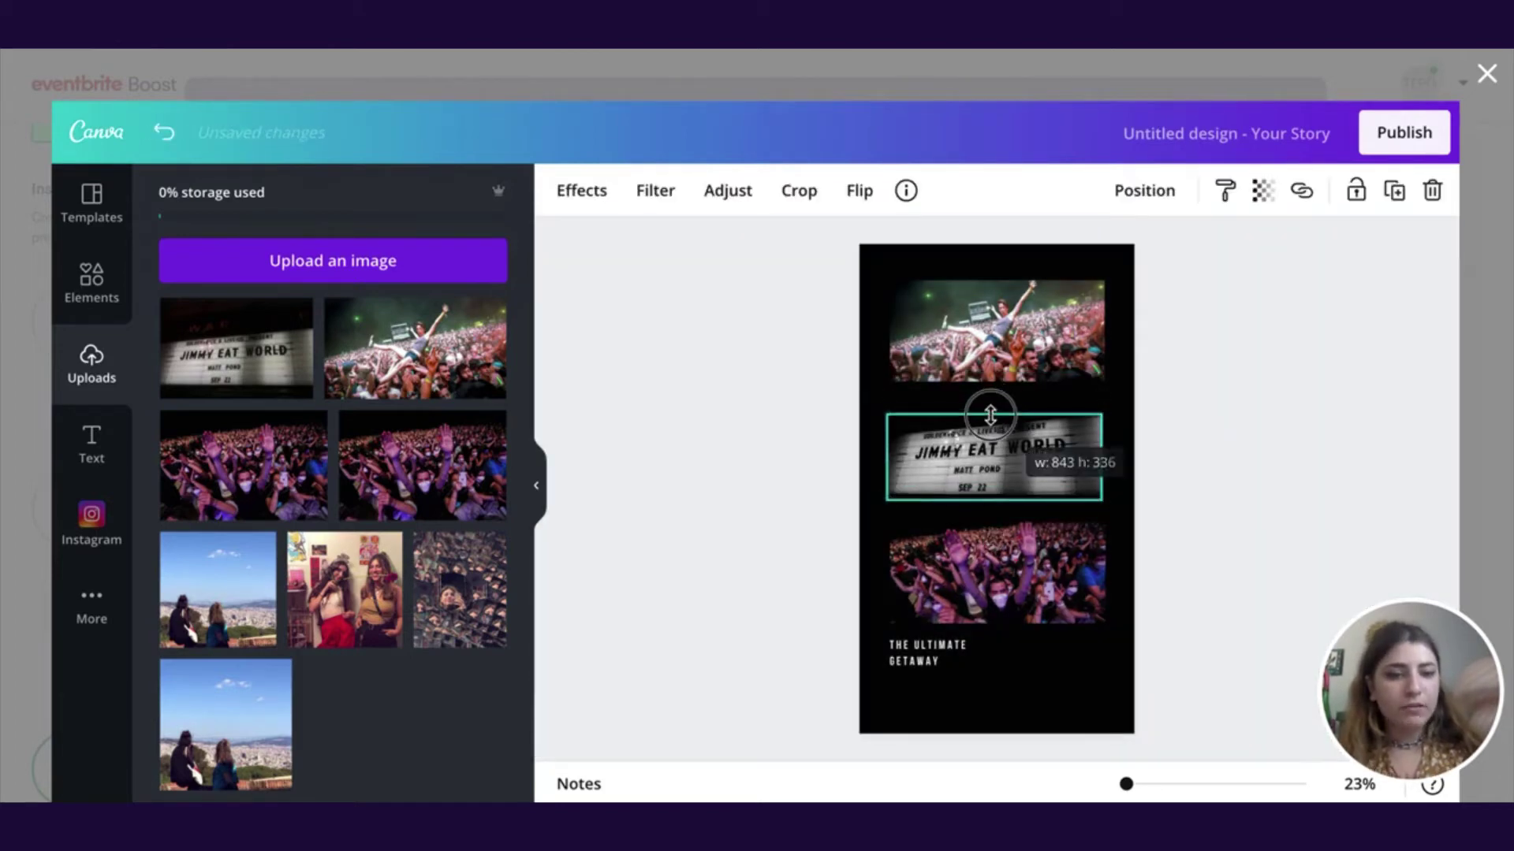
pyautogui.click(1151, 471)
# Move the marquee photo up until it sits directly beneath the top concert photo
pyautogui.moveTo(1038, 475); pyautogui.dragTo(1017, 456)
pyautogui.moveTo(990, 569); pyautogui.dragTo(990, 566)
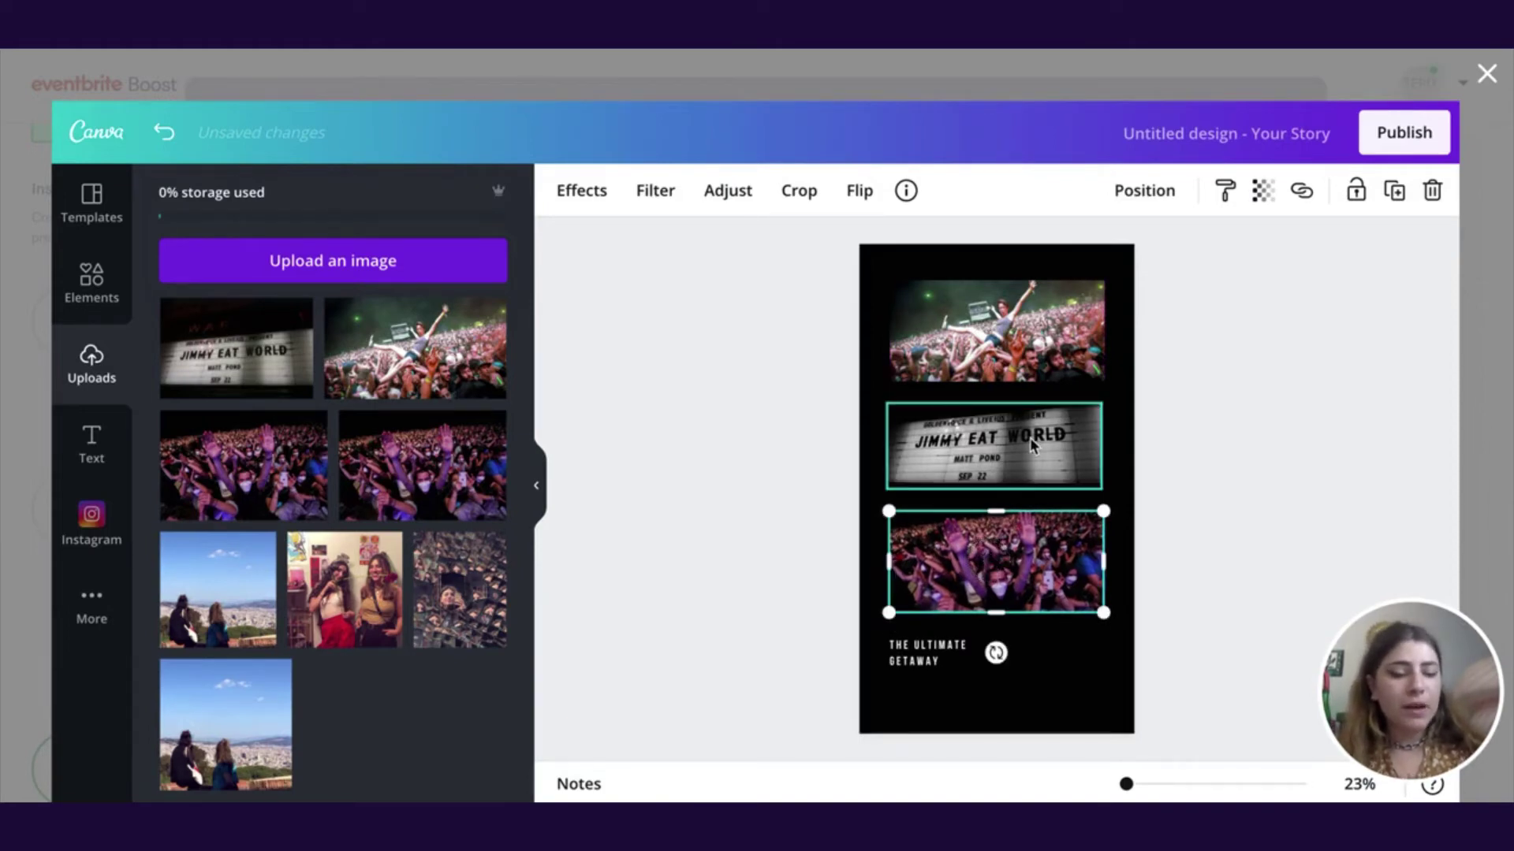
pyautogui.moveTo(1032, 445); pyautogui.dragTo(1033, 423)
pyautogui.click(1129, 435)
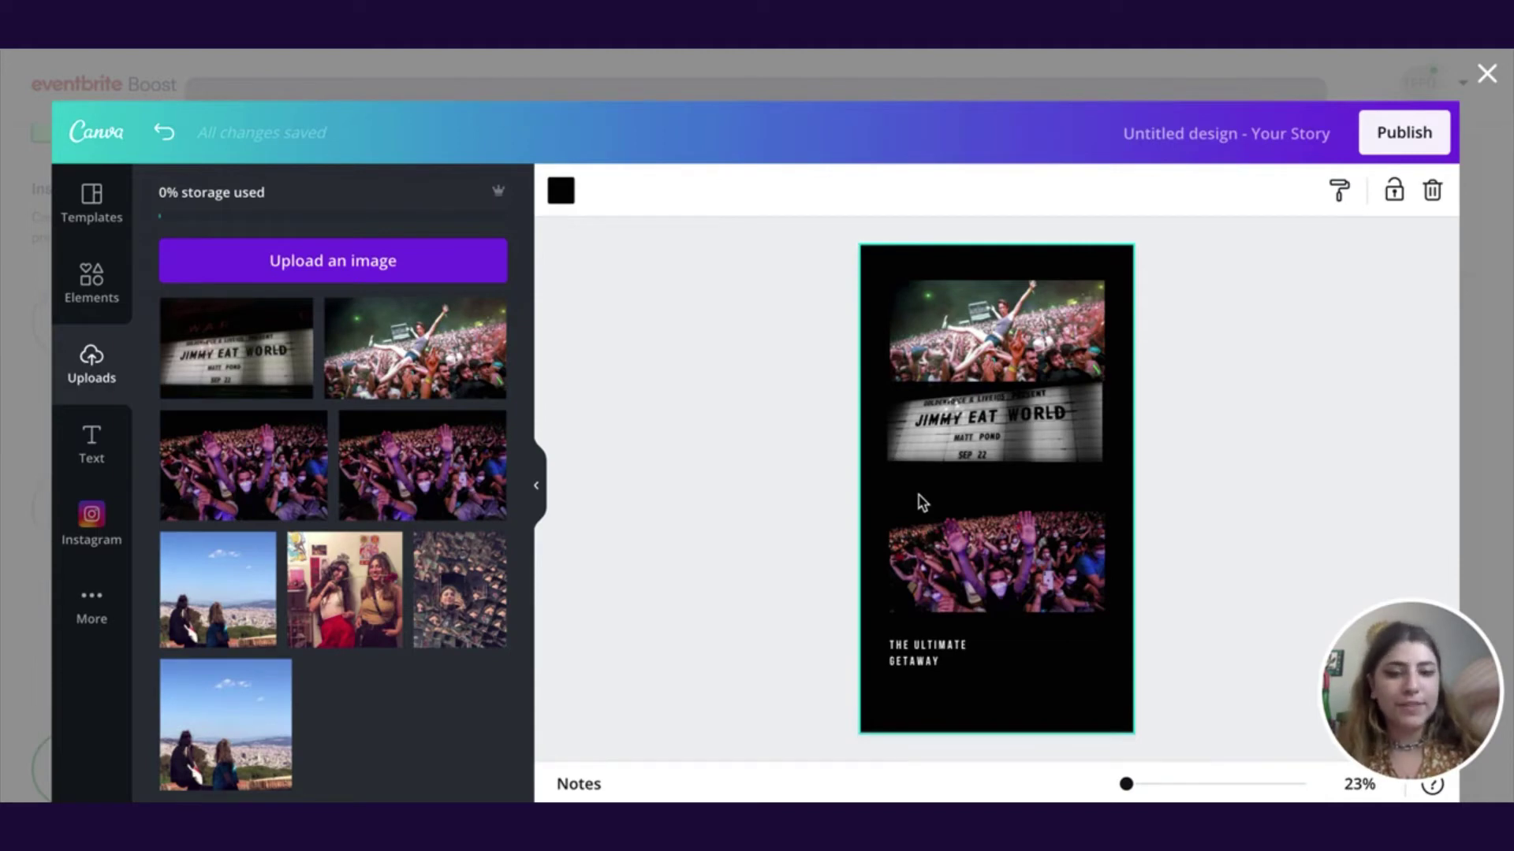
# Select all the text of the THE ULTIMATE GETAWAY caption for replacement
pyautogui.click(915, 651)
pyautogui.click(910, 649)
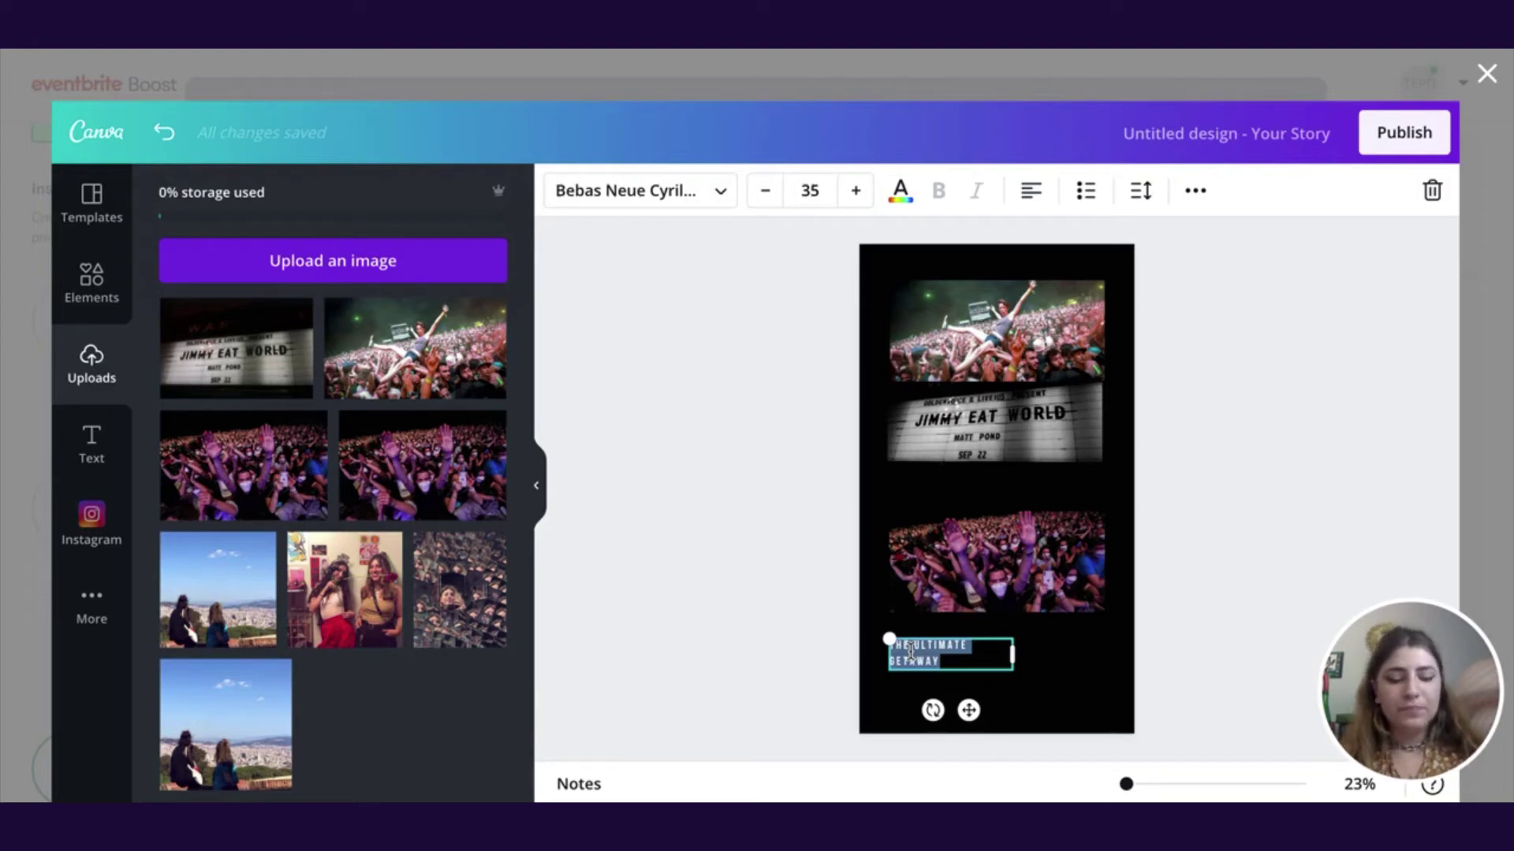
# Rewrite the caption as 'MISS GOING TO CONCERTS?' at size 56.9, between the marquee and crowd photos
pyautogui.press('BackSpace')
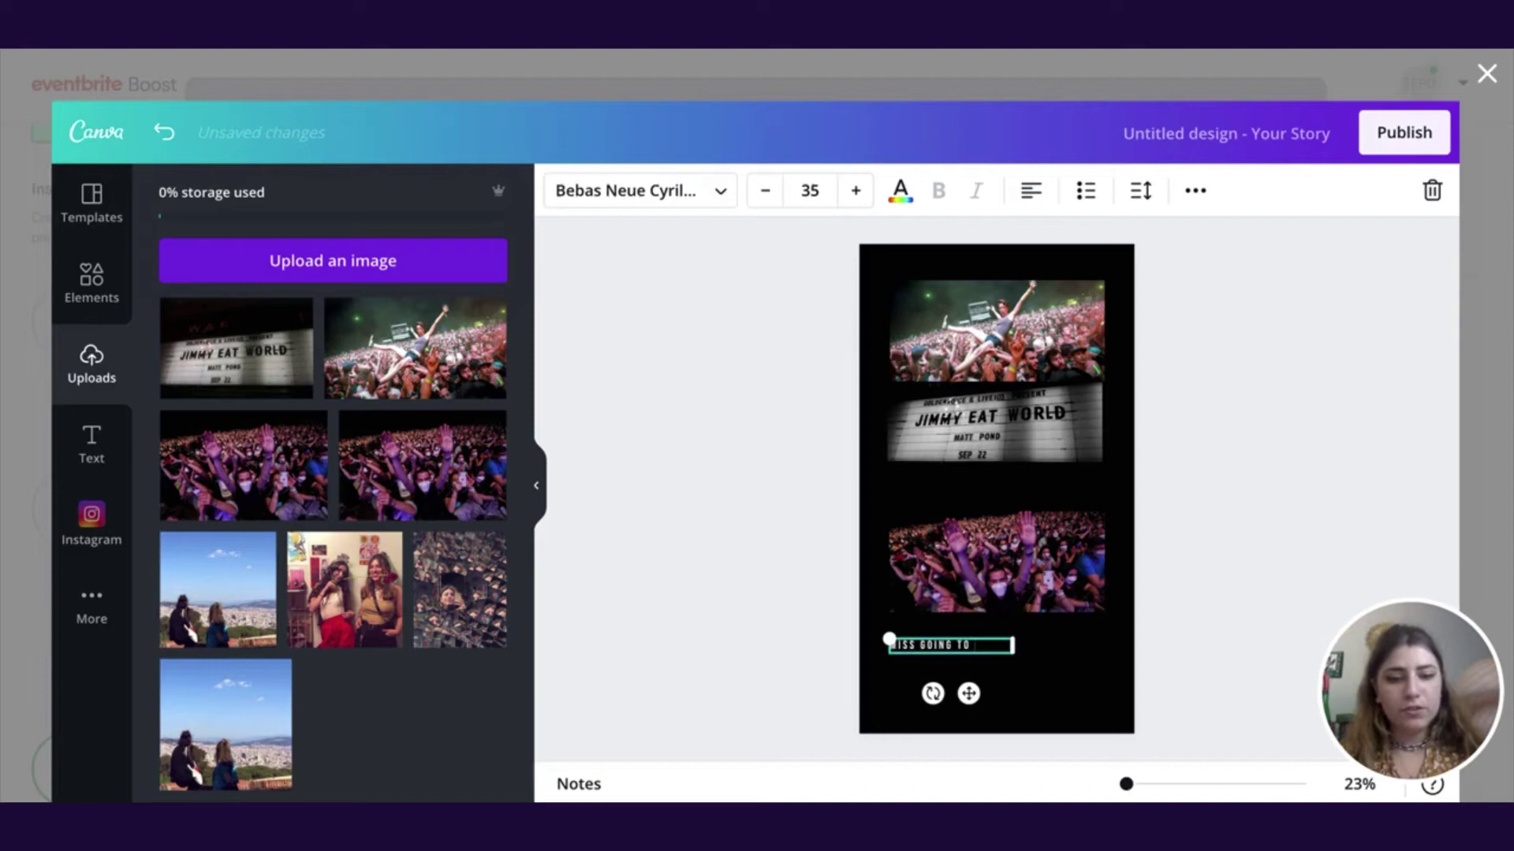
pyautogui.write('MISS GOING TO CONCERTS?')
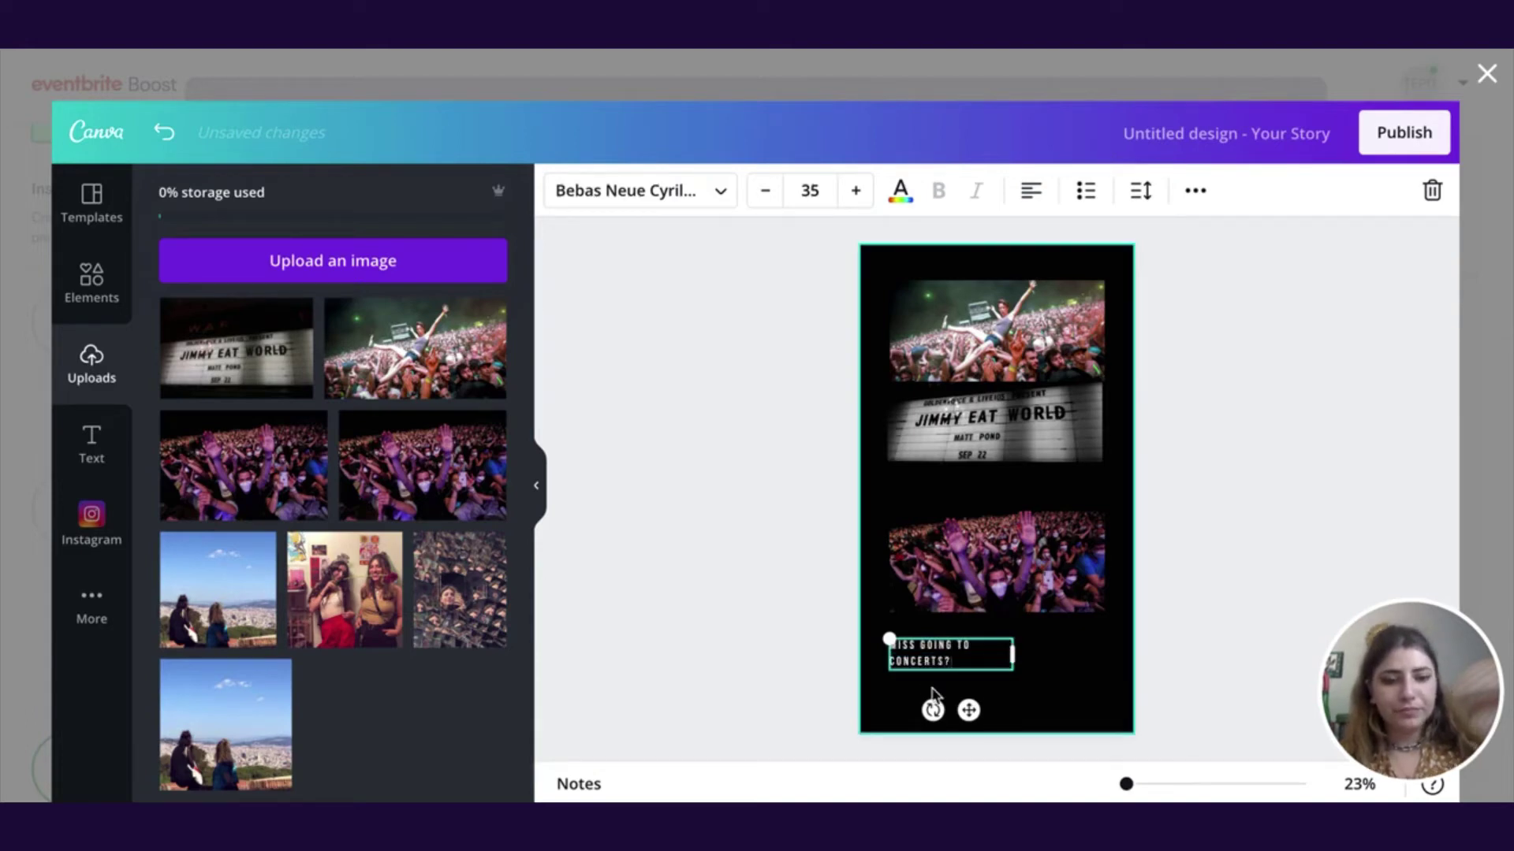
pyautogui.moveTo(1013, 654); pyautogui.dragTo(1113, 712)
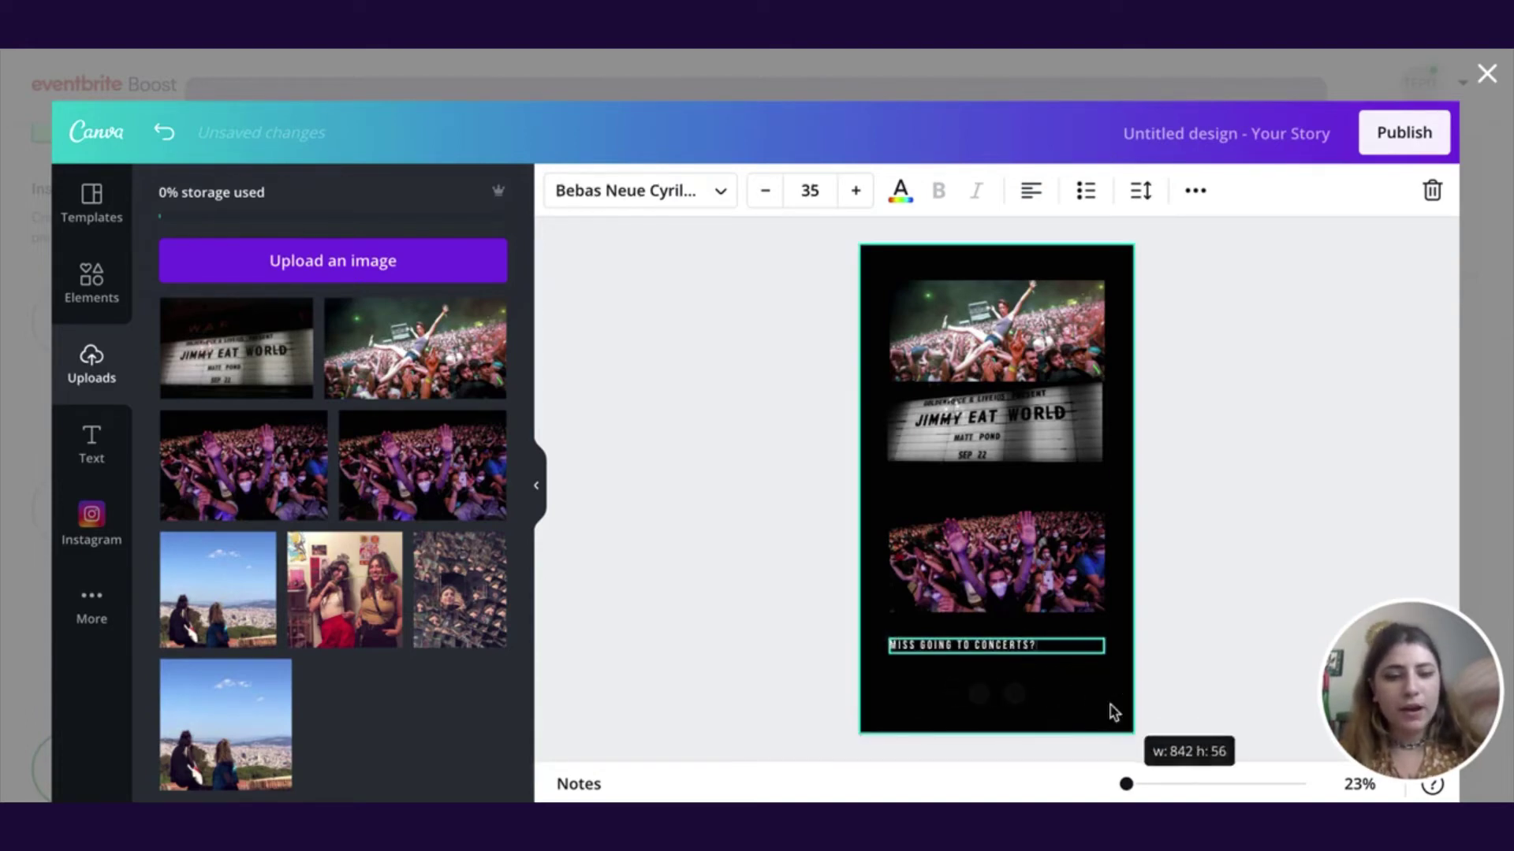
pyautogui.moveTo(887, 640); pyautogui.dragTo(784, 605)
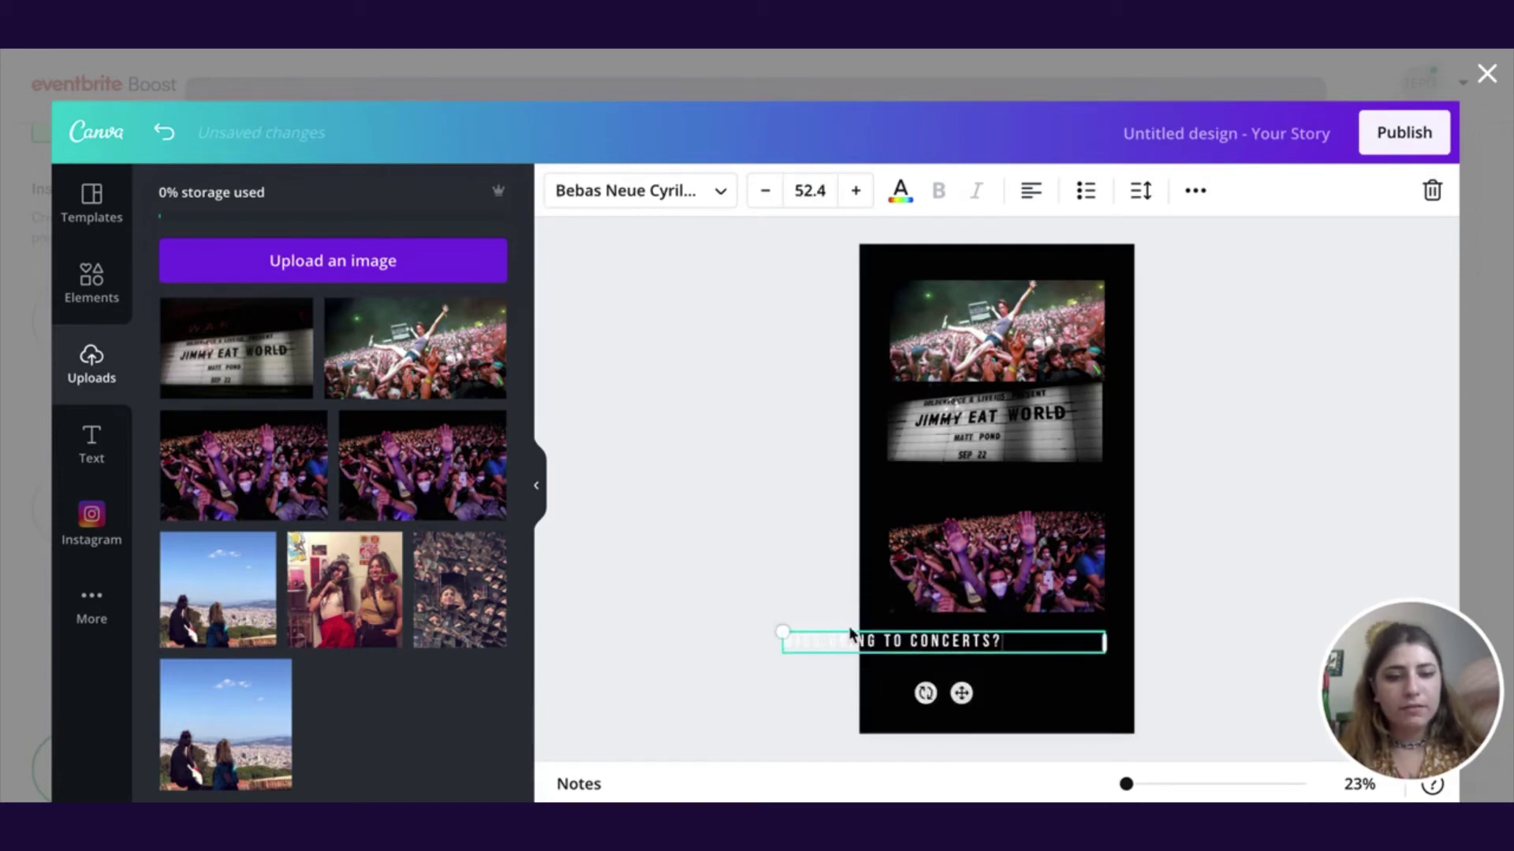
pyautogui.moveTo(961, 693); pyautogui.dragTo(980, 497)
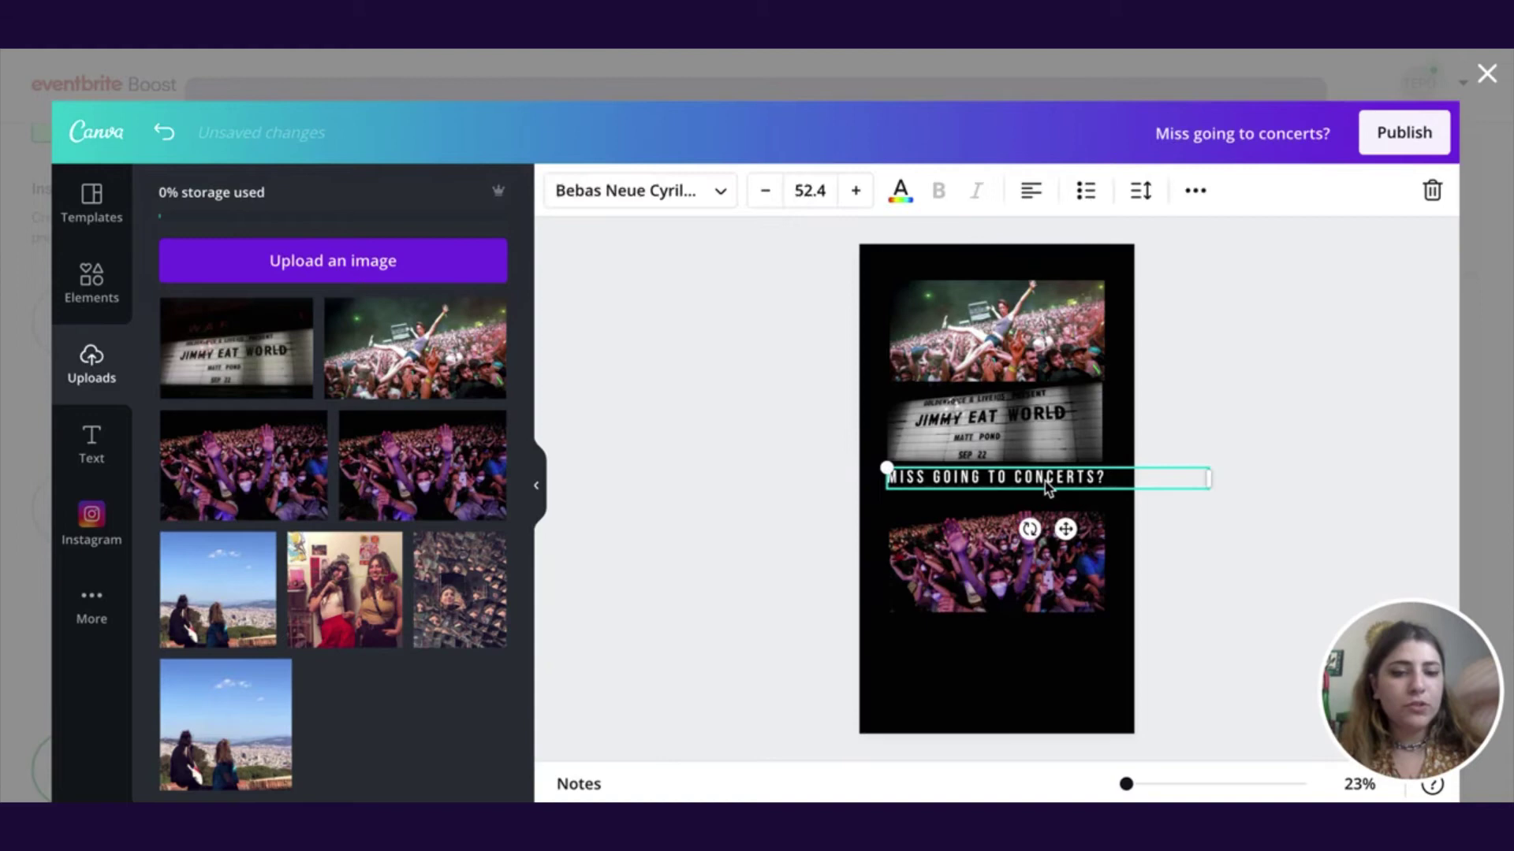
pyautogui.moveTo(885, 465); pyautogui.dragTo(861, 458)
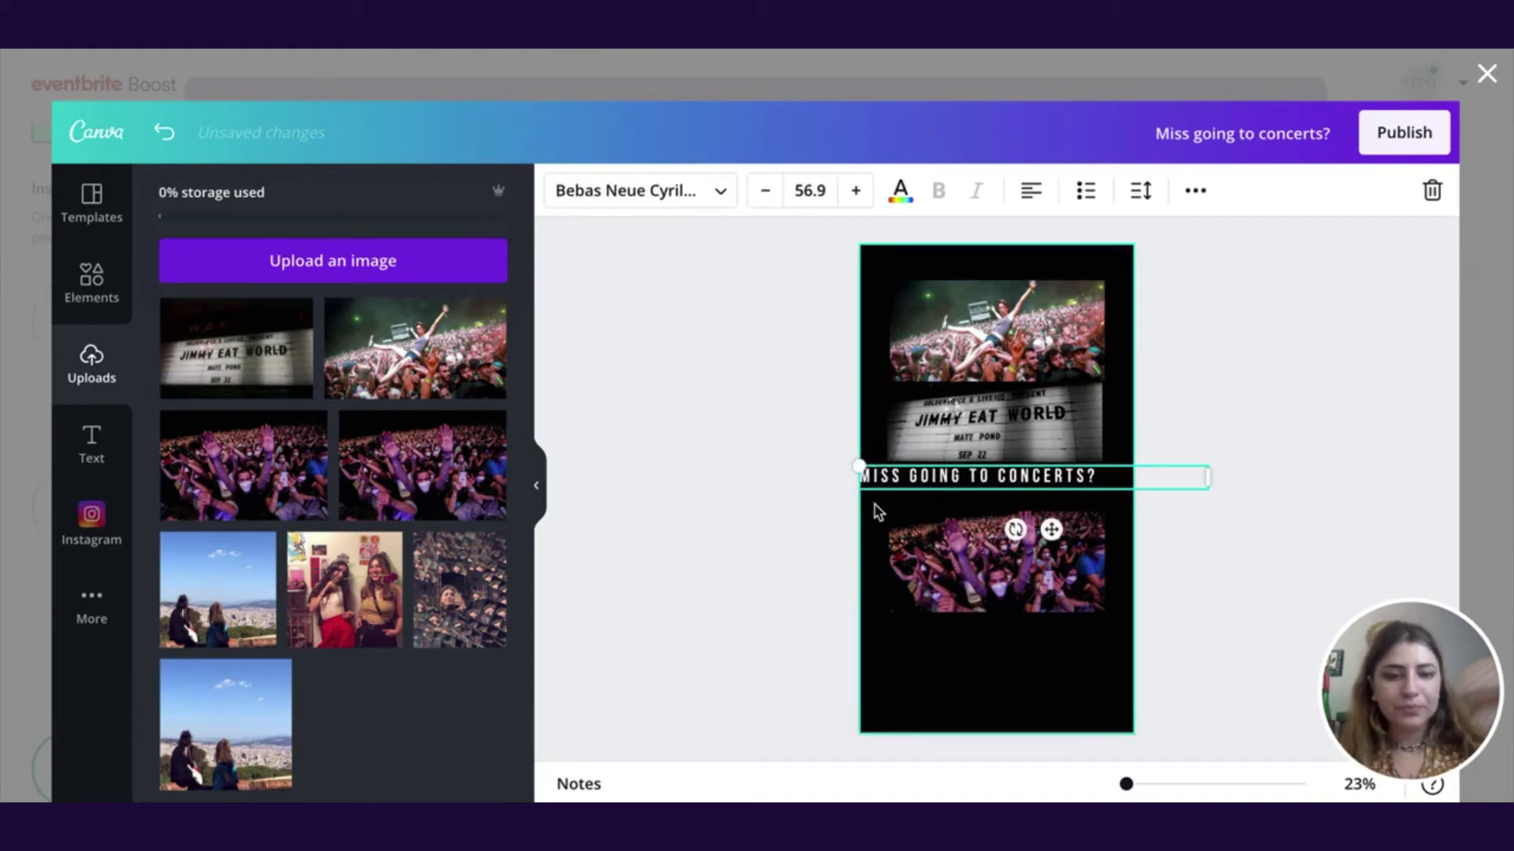
# Shift the existing caption slightly right to line it up on the page
pyautogui.click(1135, 470)
pyautogui.click(1181, 521)
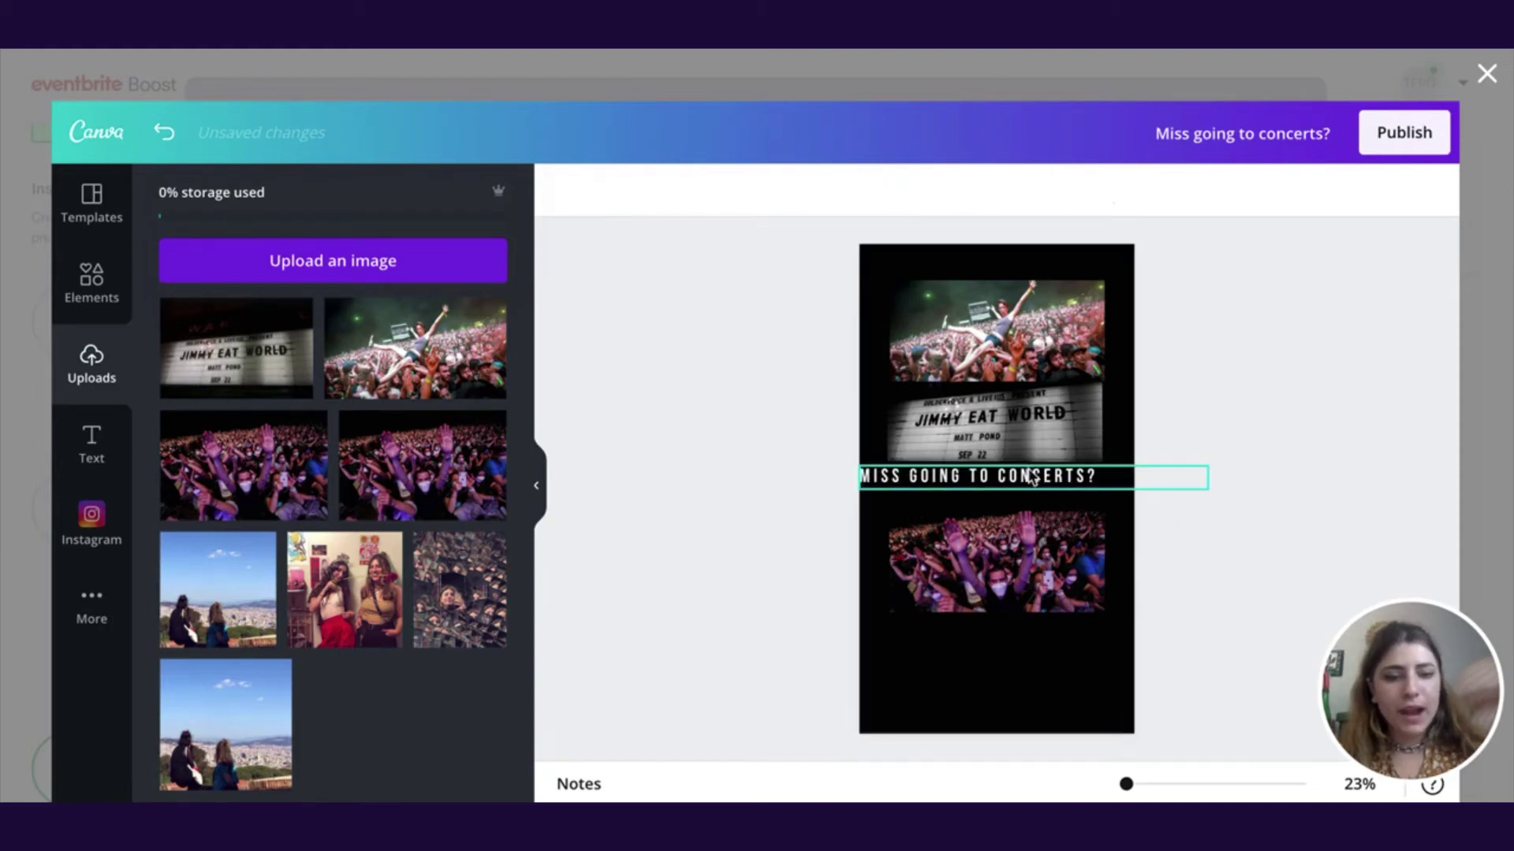
pyautogui.moveTo(1021, 467); pyautogui.dragTo(1043, 467)
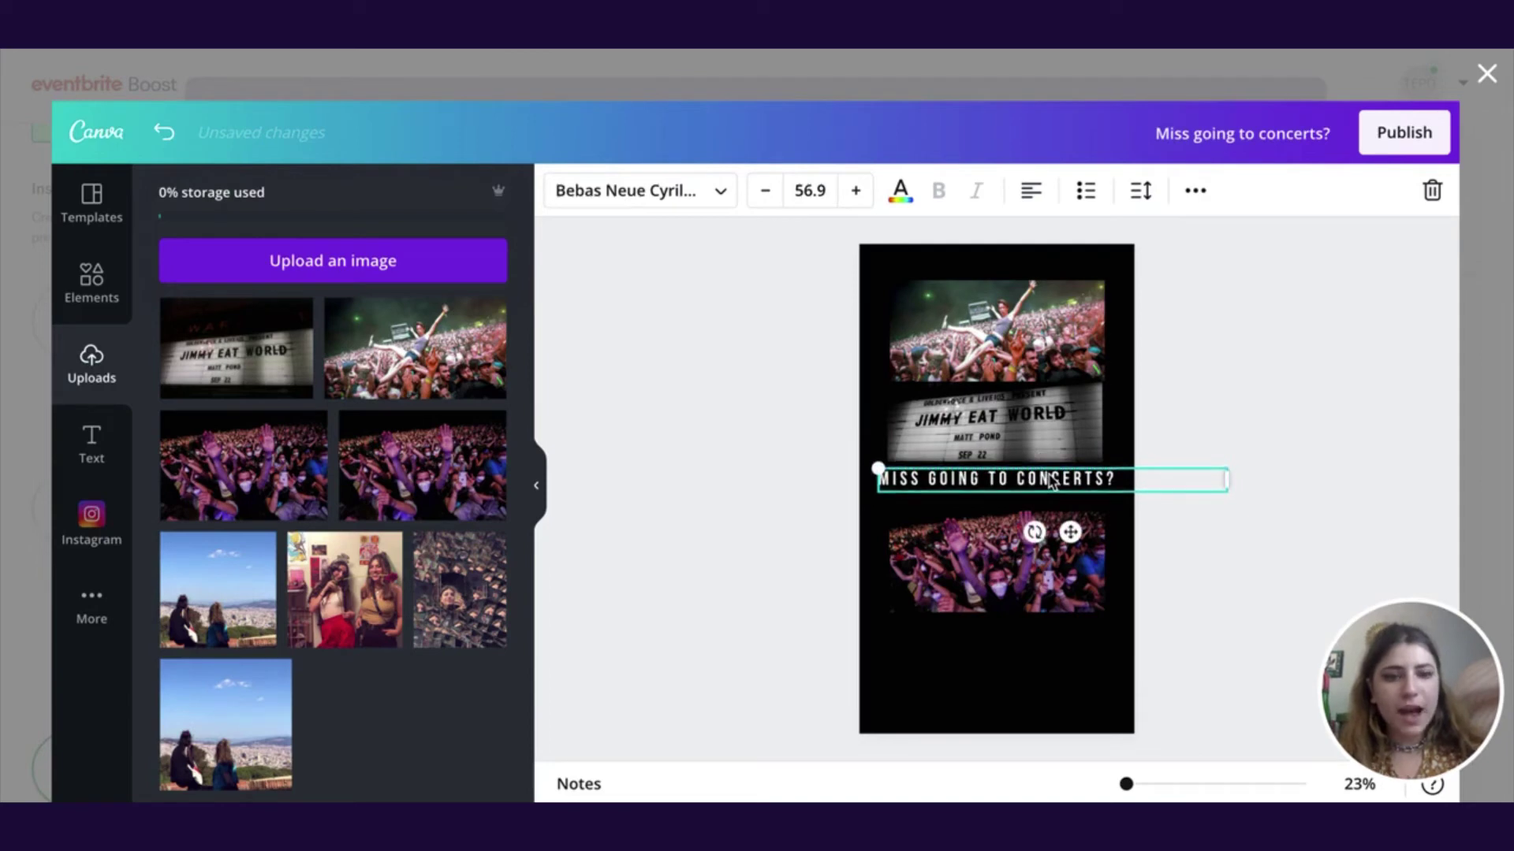
pyautogui.click(1226, 584)
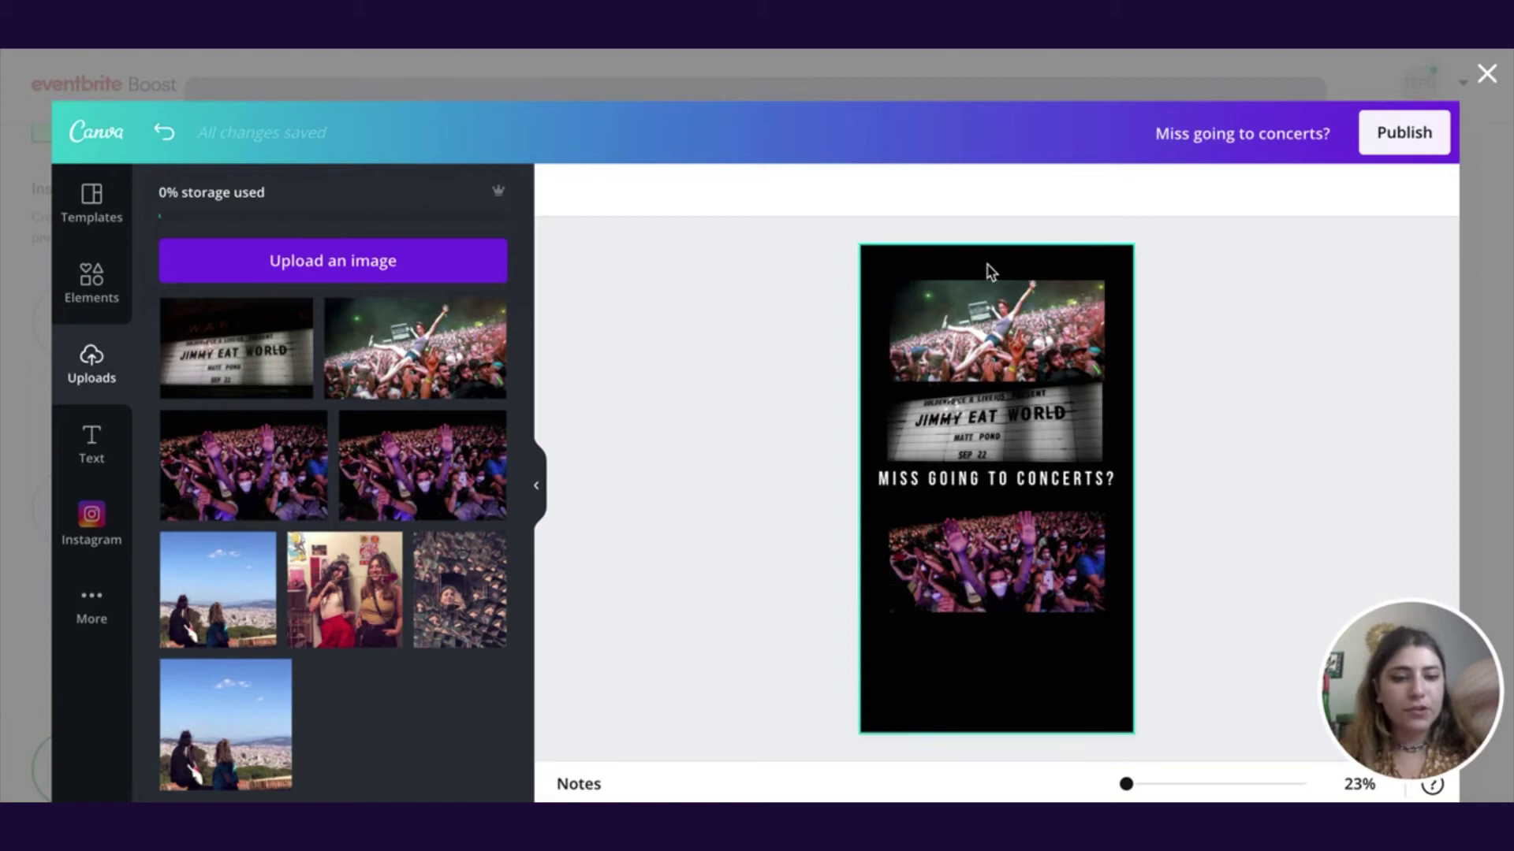
# Duplicate the MISS GOING TO CONCERTS? headline and drop the copy below the lower crowd photo
pyautogui.click(984, 482)
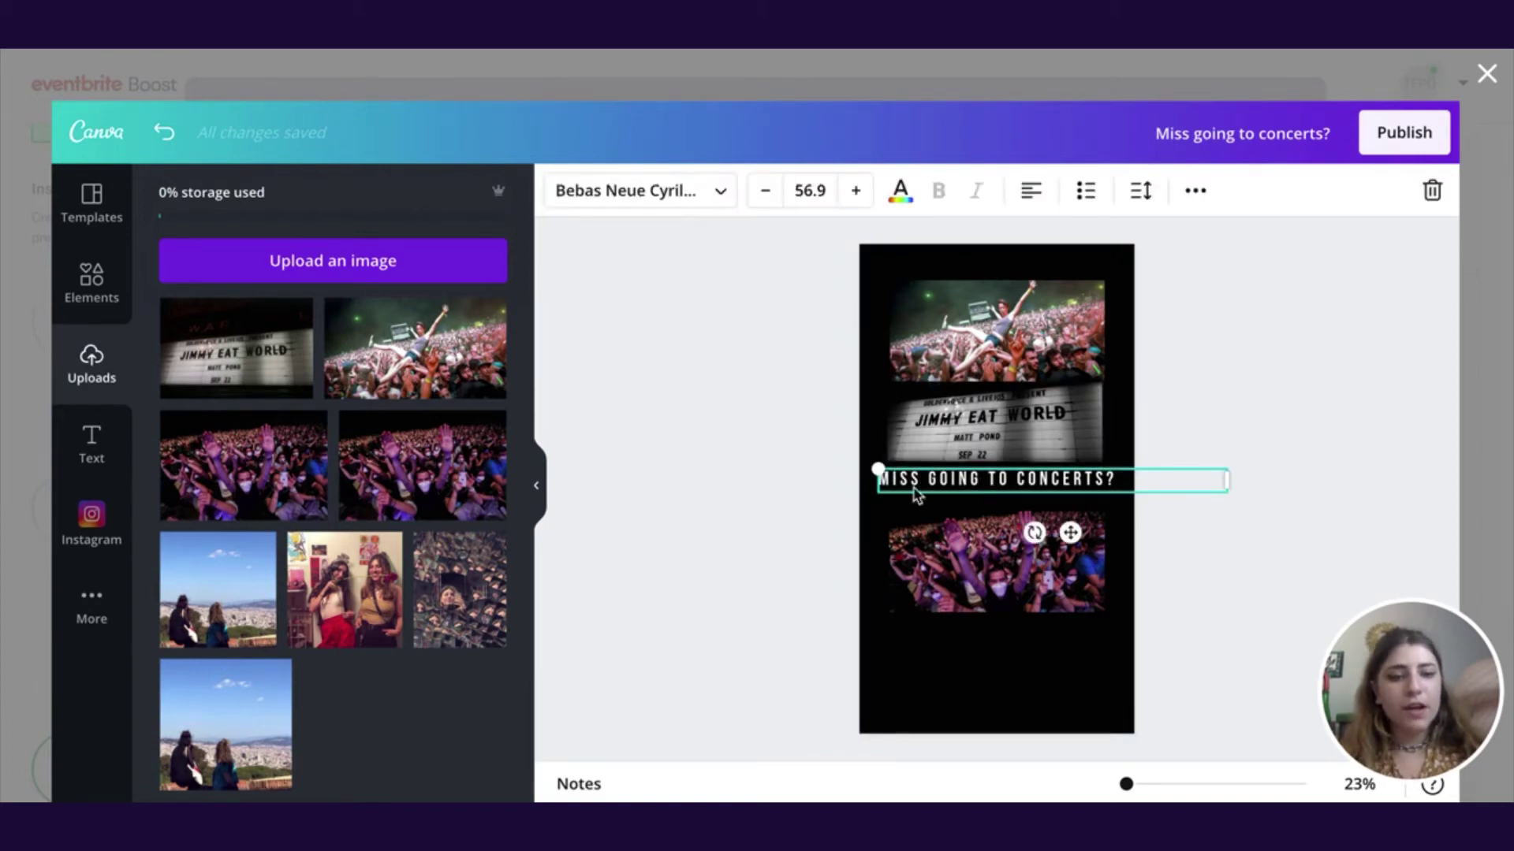
pyautogui.click(1181, 477)
pyautogui.click(1083, 476)
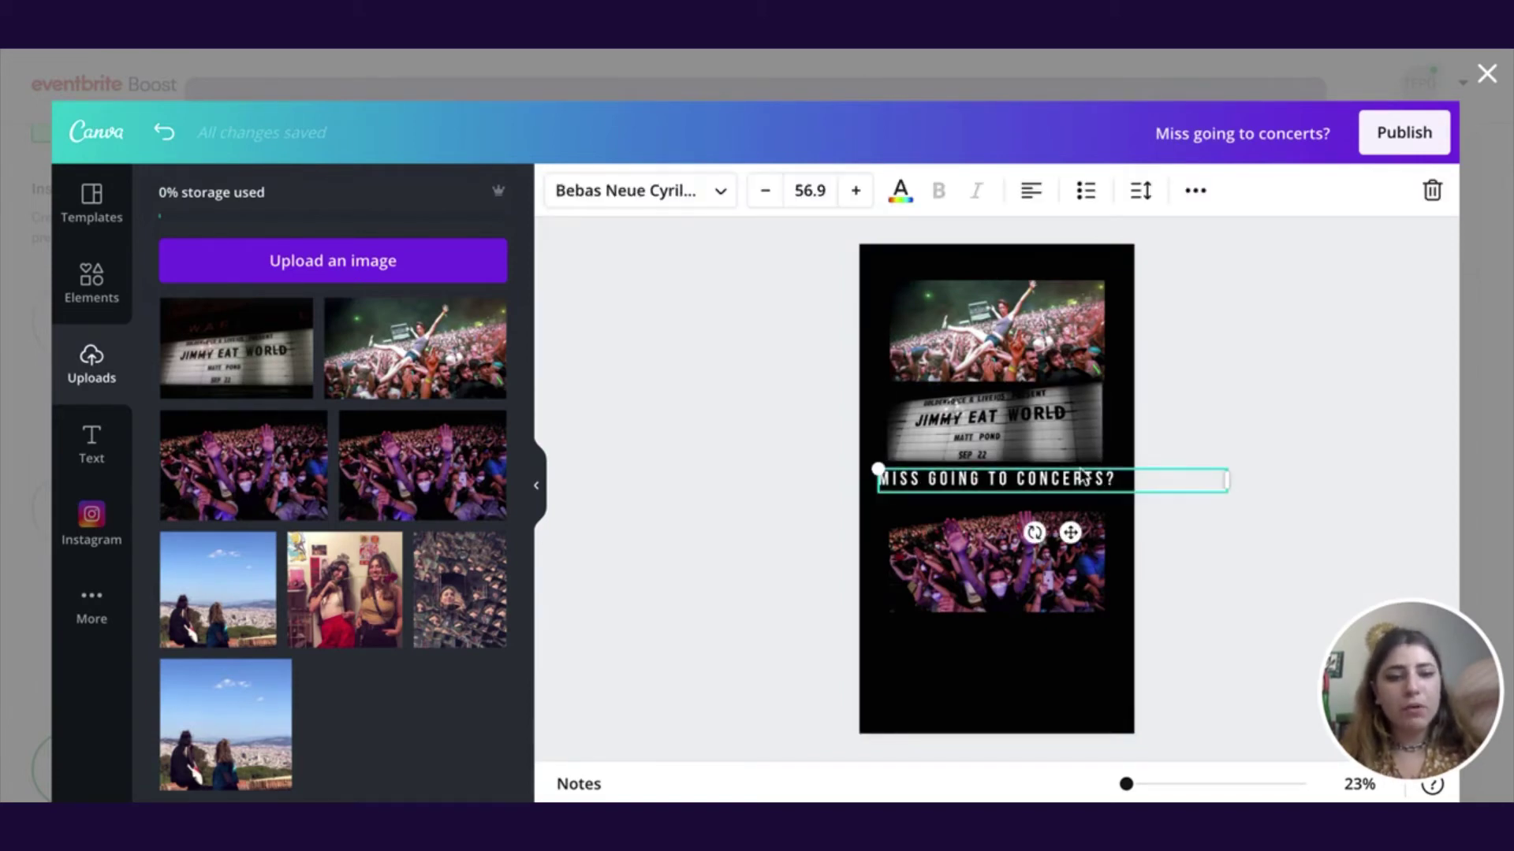
pyautogui.moveTo(991, 490); pyautogui.dragTo(997, 495)
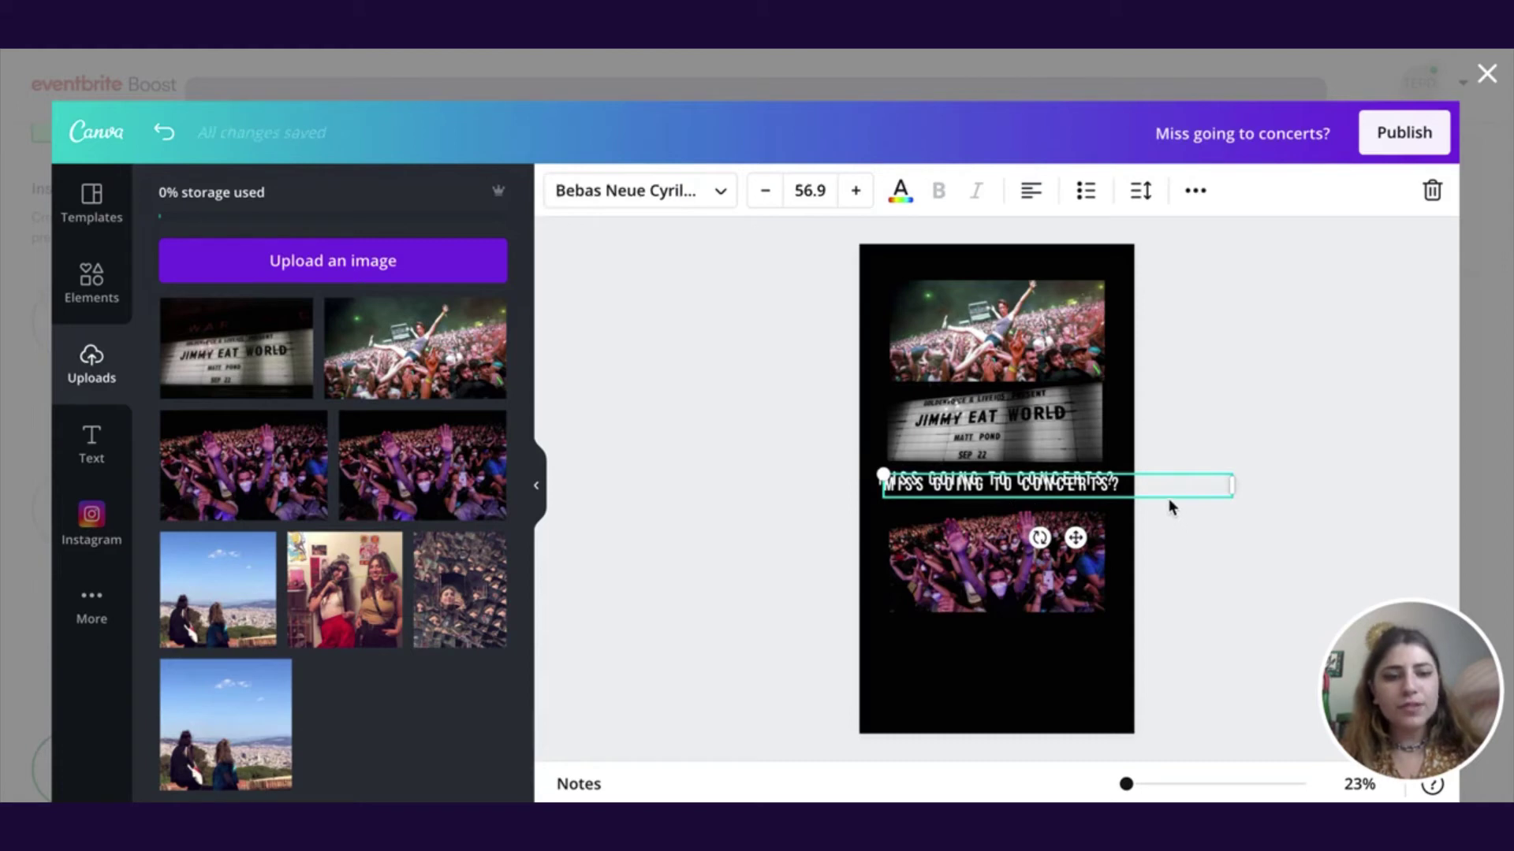
pyautogui.moveTo(1168, 498); pyautogui.dragTo(1163, 649)
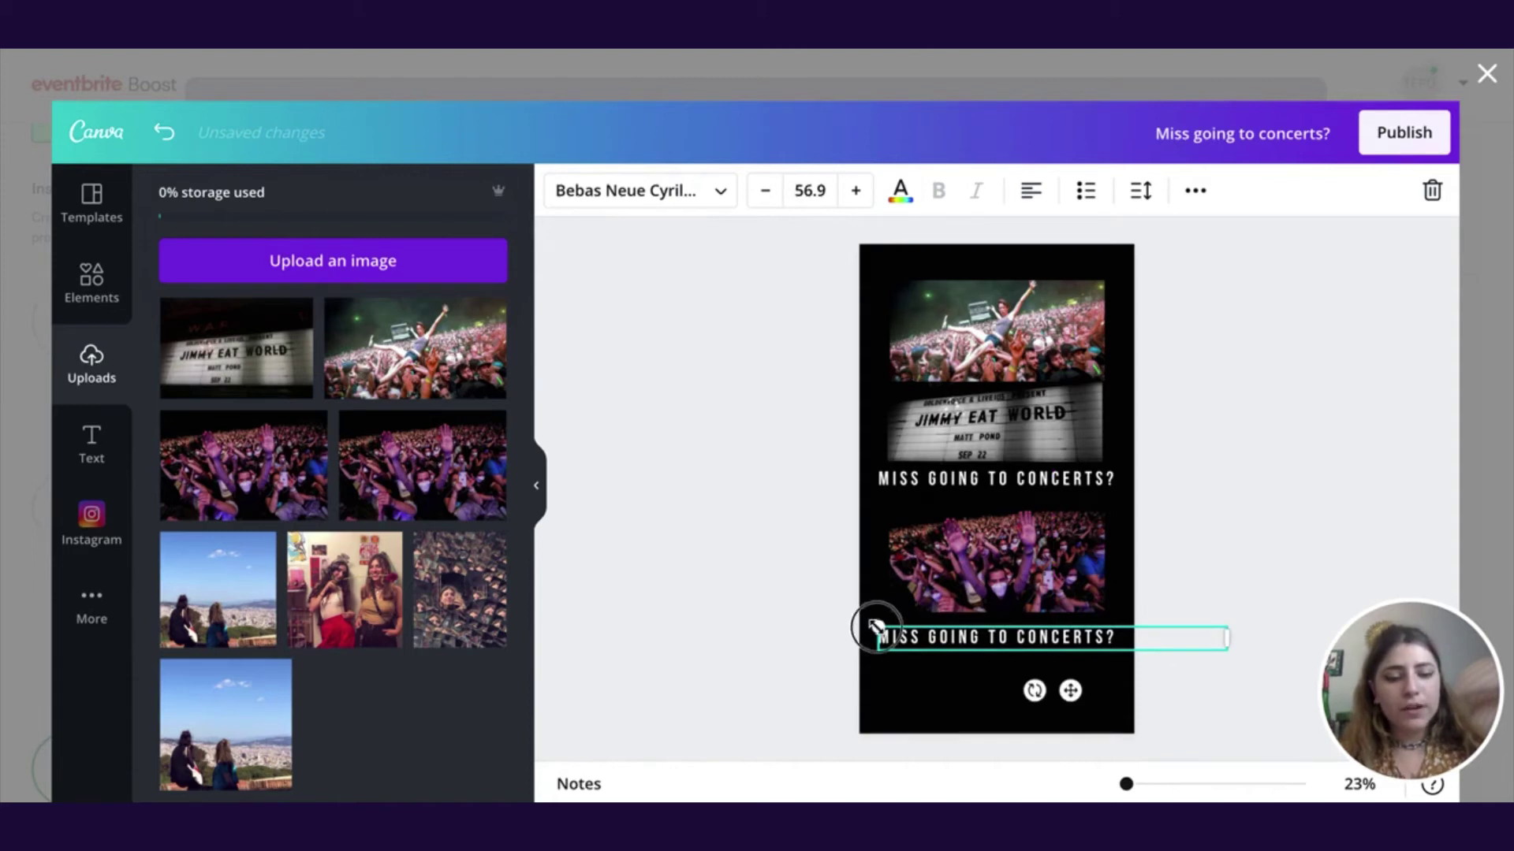
# Shrink the copy to size 47.7 and retype it as 'FOLLOW THE MUSIC VENUE ON IG TO KEEP UP W EVENTS'
pyautogui.moveTo(875, 629); pyautogui.dragTo(941, 640)
pyautogui.doubleClick(940, 642)
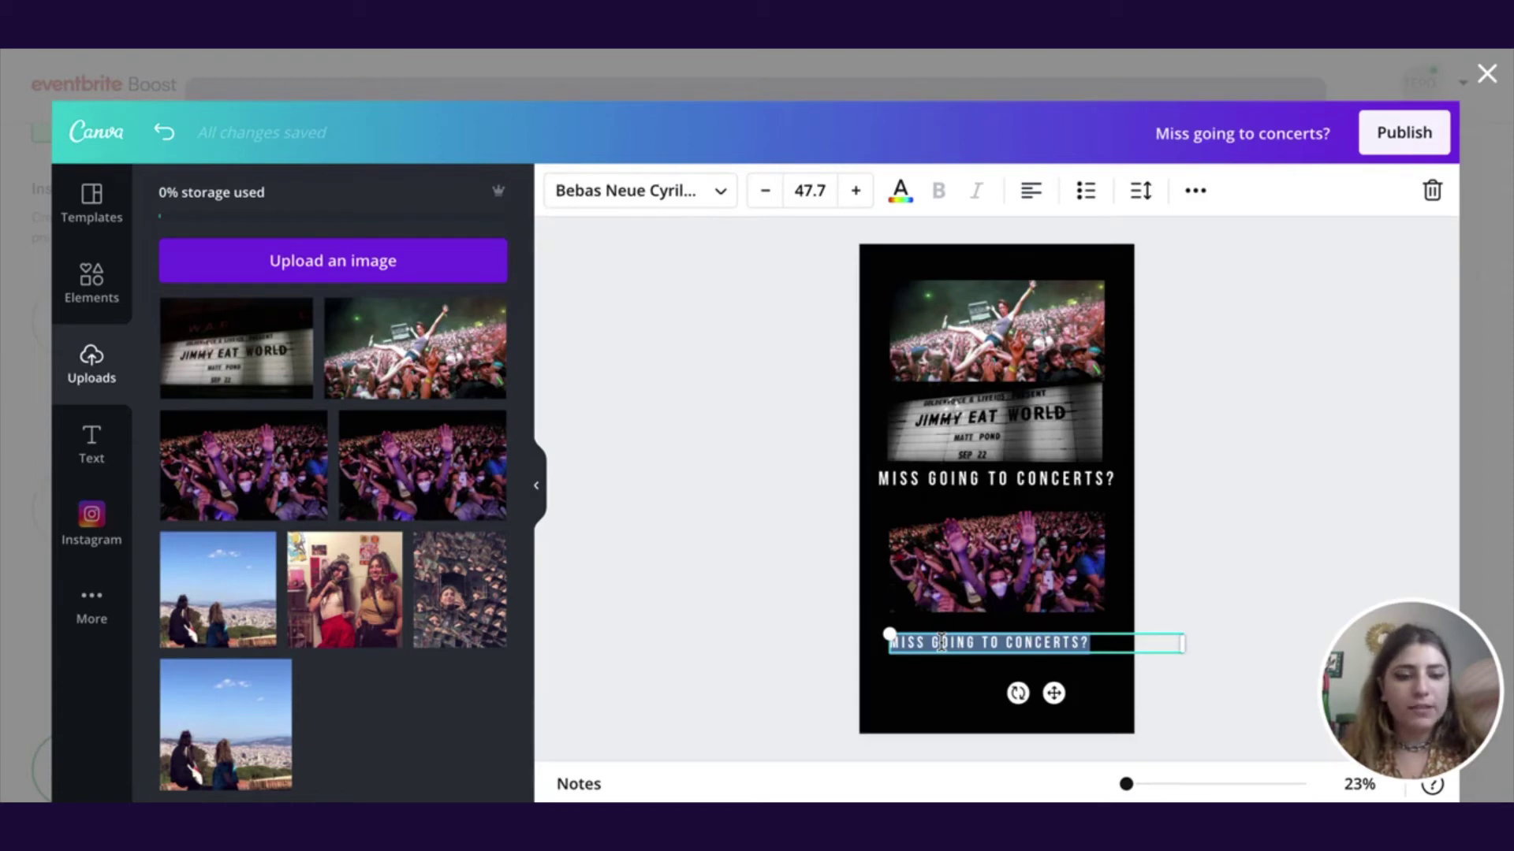
pyautogui.write('FOLLOW THE MUSIC VENUE ON IG')
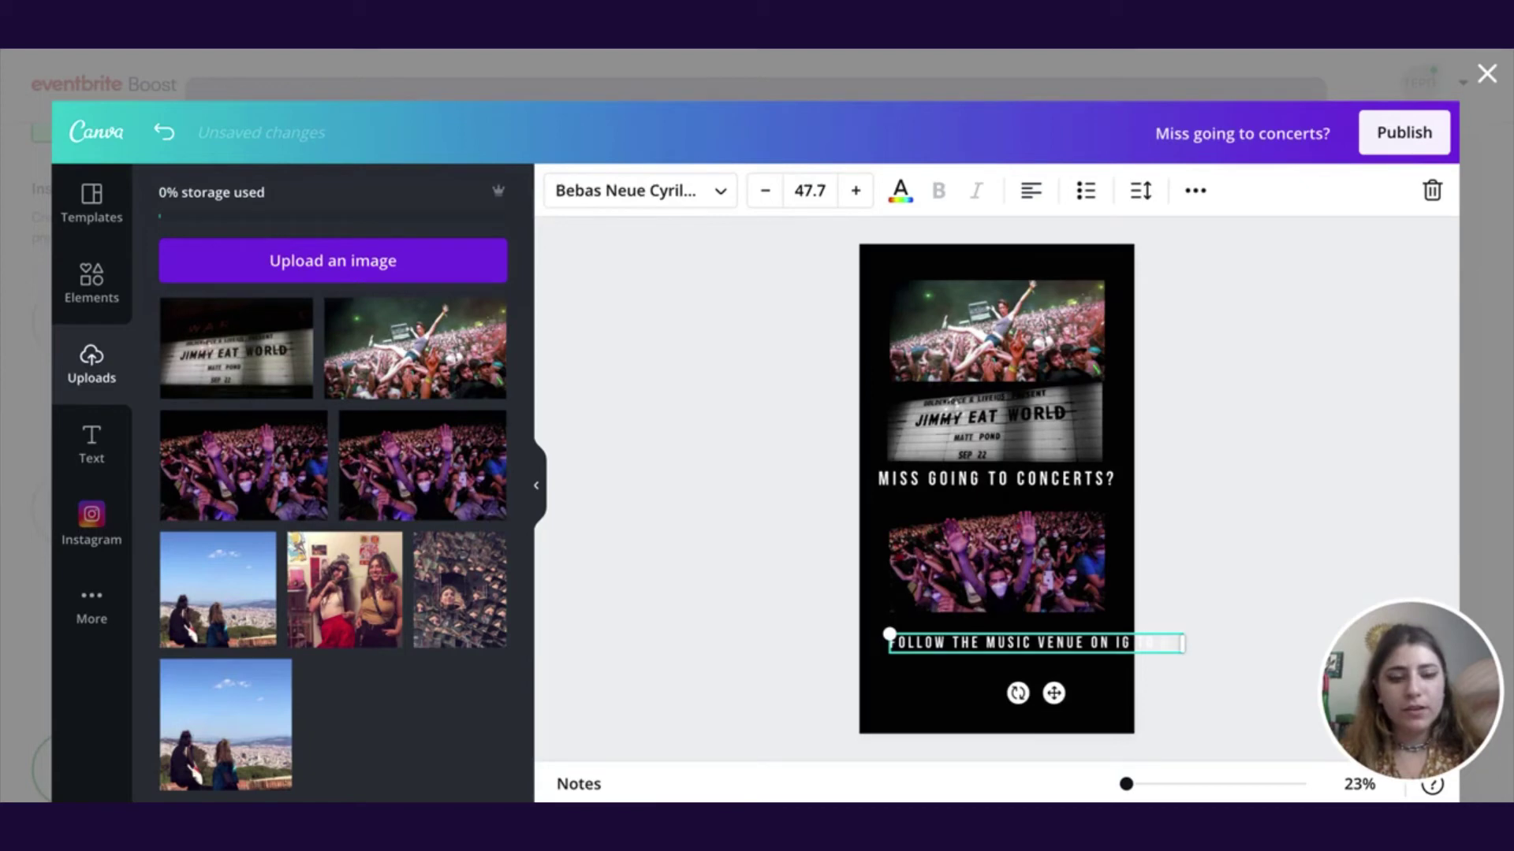
pyautogui.write('keep')
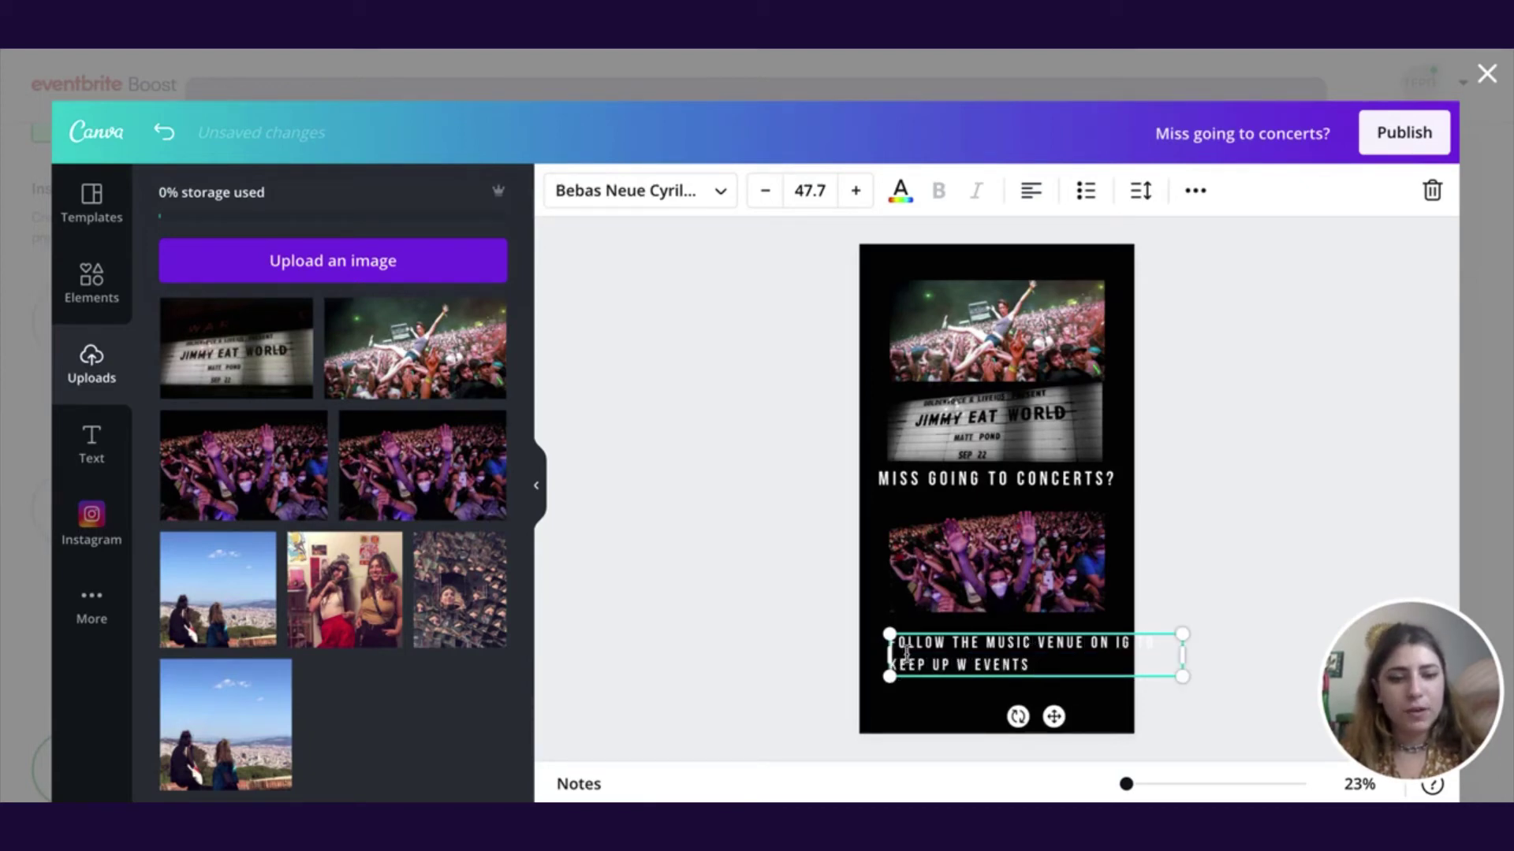
pyautogui.moveTo(1087, 680); pyautogui.dragTo(1065, 672)
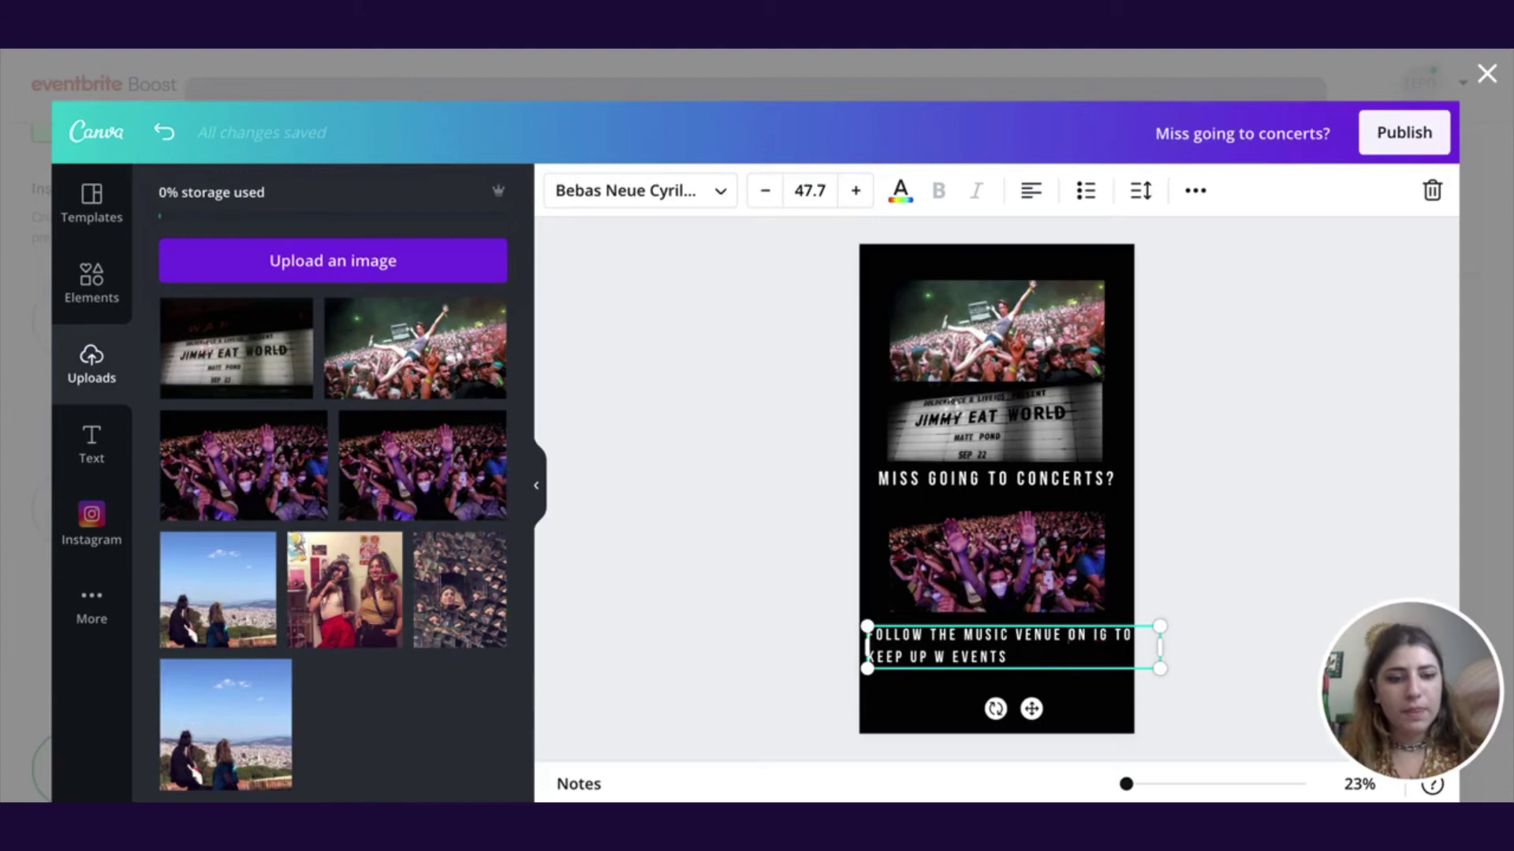
# Break the follow message after VENUE and centre-align its lines
pyautogui.press('Return')
pyautogui.click(1191, 715)
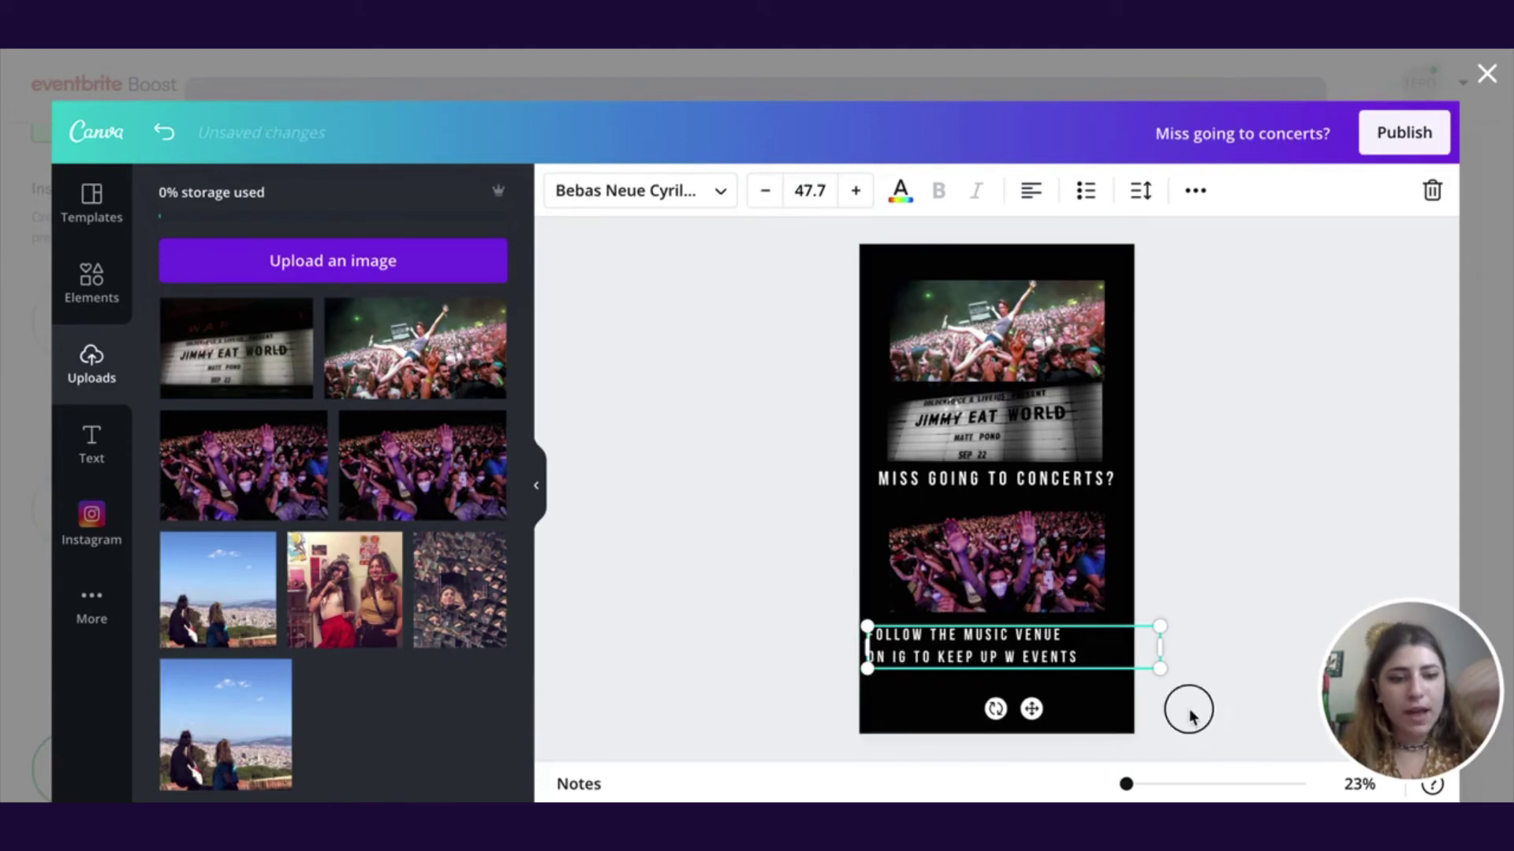
pyautogui.moveTo(996, 665); pyautogui.dragTo(1016, 665)
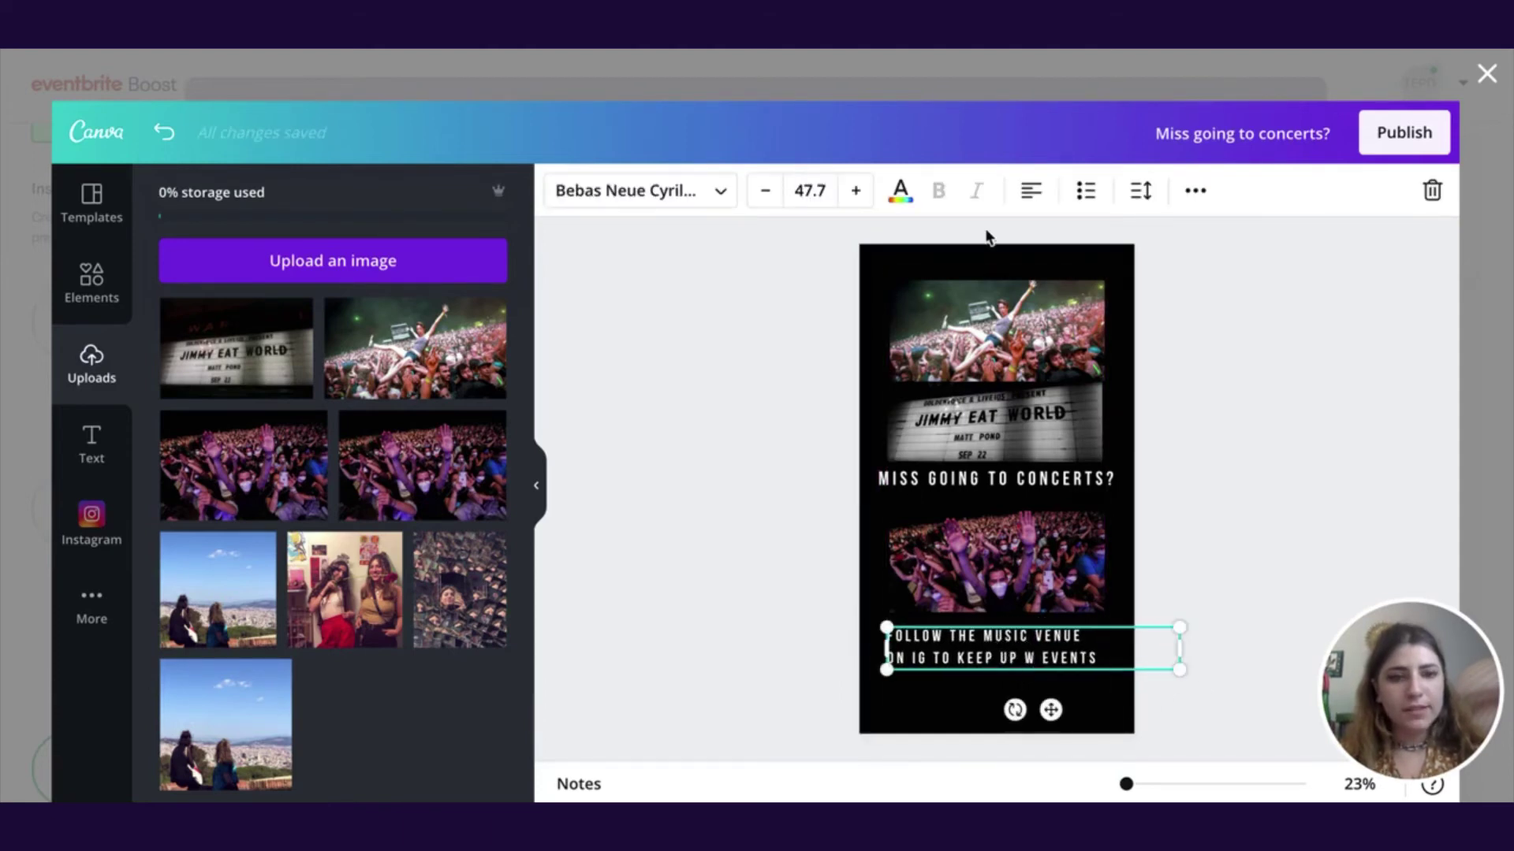
pyautogui.click(1032, 191)
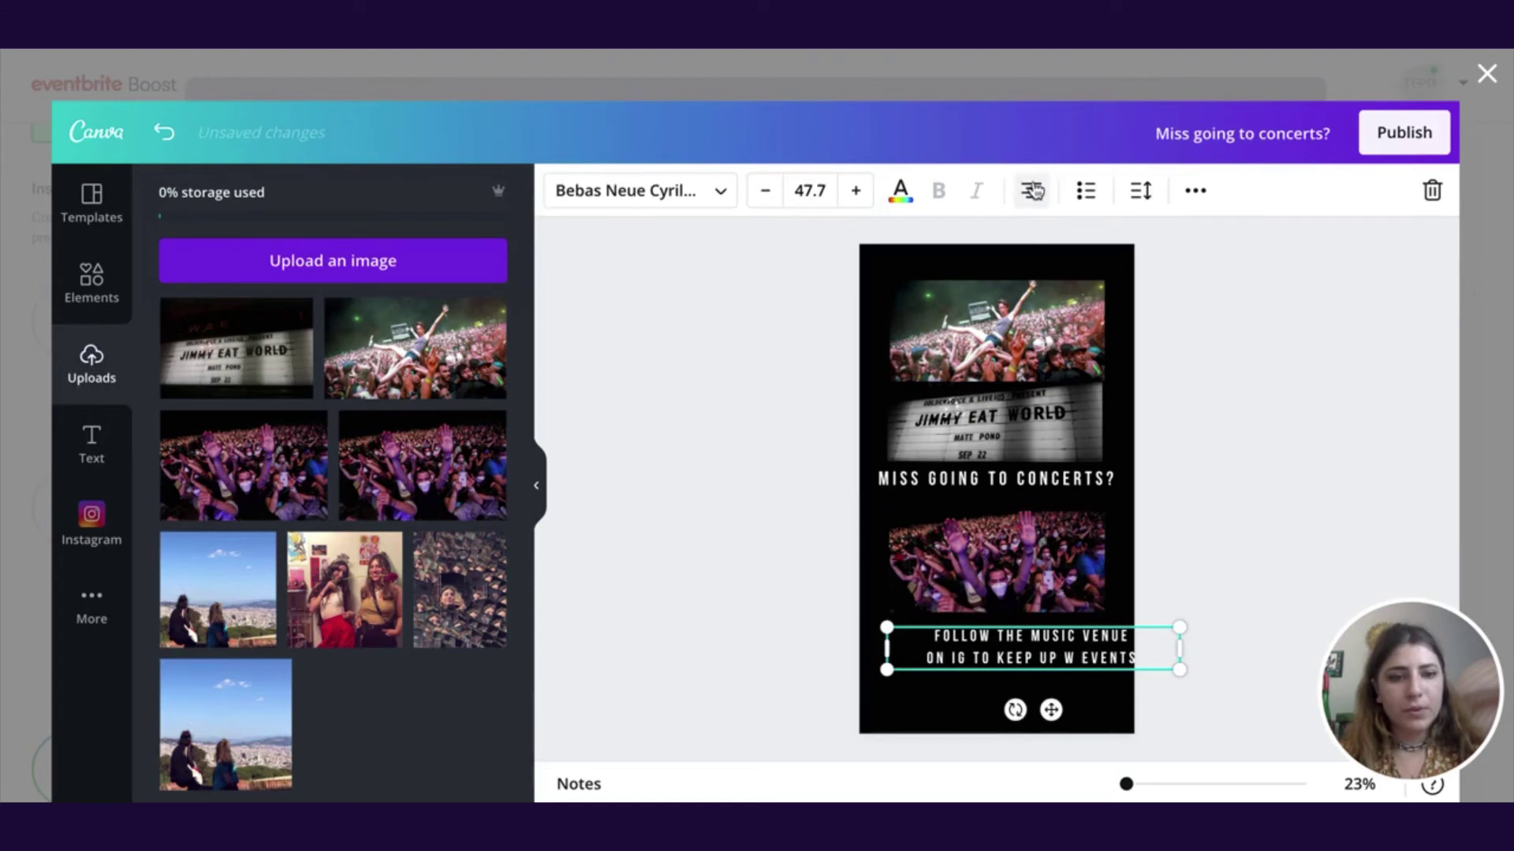
# Enlarge the follow text to size 52.4 and centre it beneath the lower crowd photo
pyautogui.moveTo(1150, 624); pyautogui.dragTo(1123, 669)
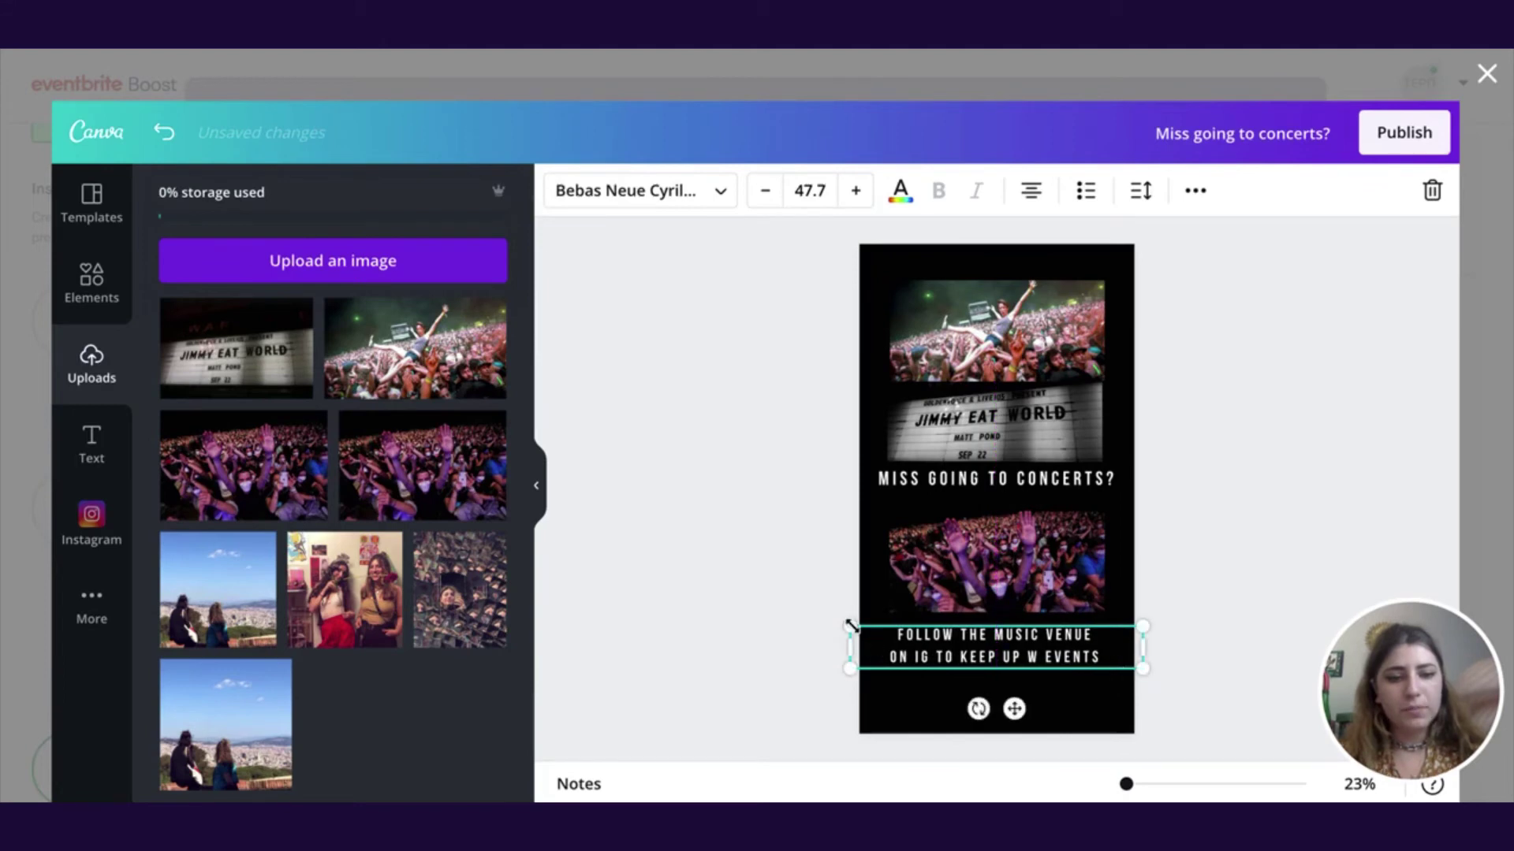
pyautogui.moveTo(850, 627); pyautogui.dragTo(822, 622)
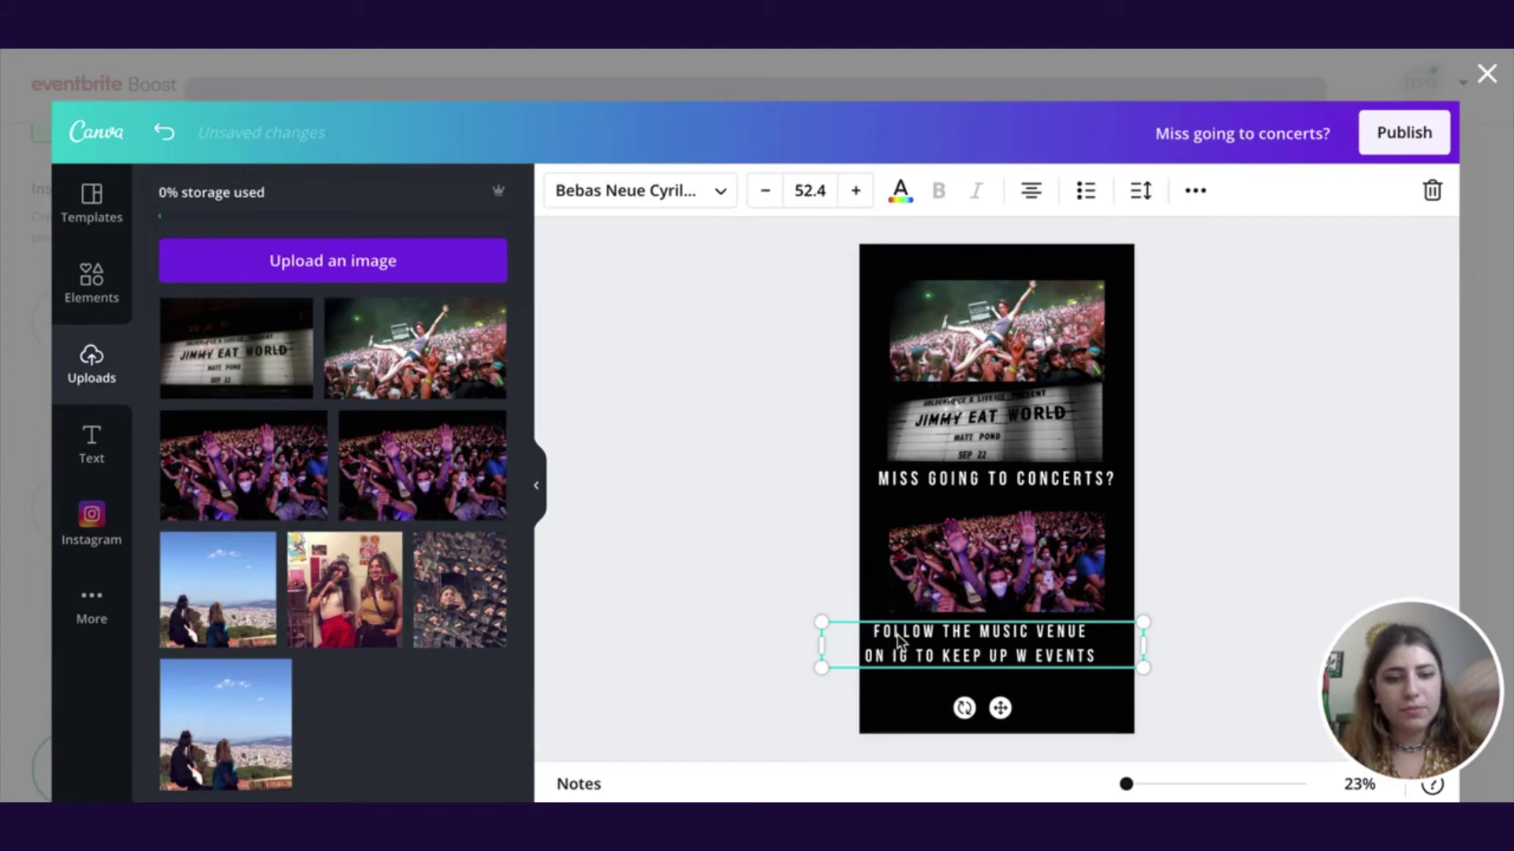
pyautogui.click(927, 675)
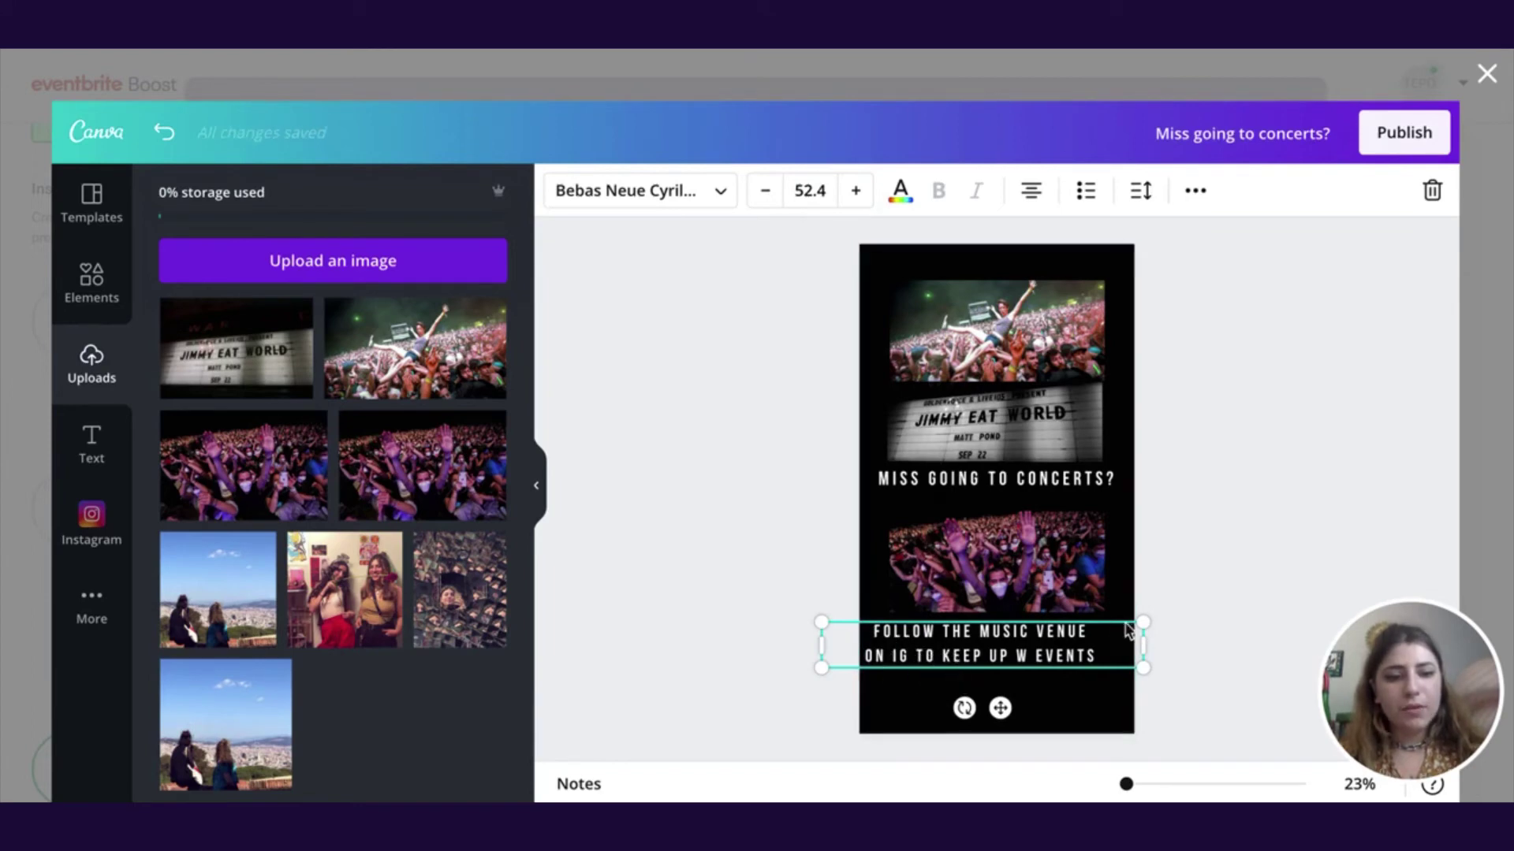
pyautogui.moveTo(1111, 626); pyautogui.dragTo(1141, 633)
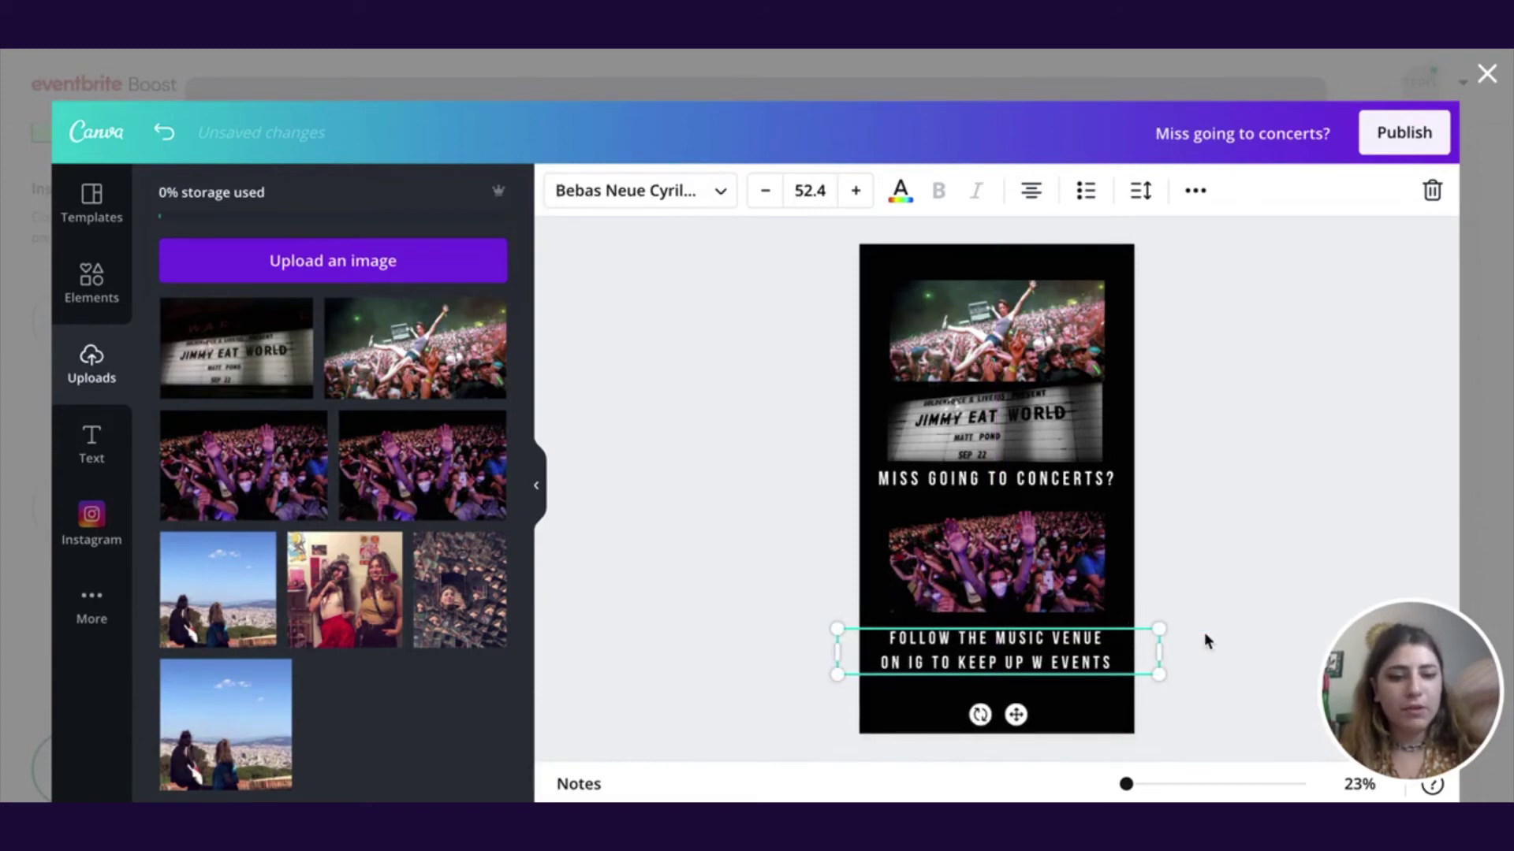
pyautogui.press('Right')
pyautogui.press('Right')
pyautogui.press('Right')
pyautogui.press('Right')
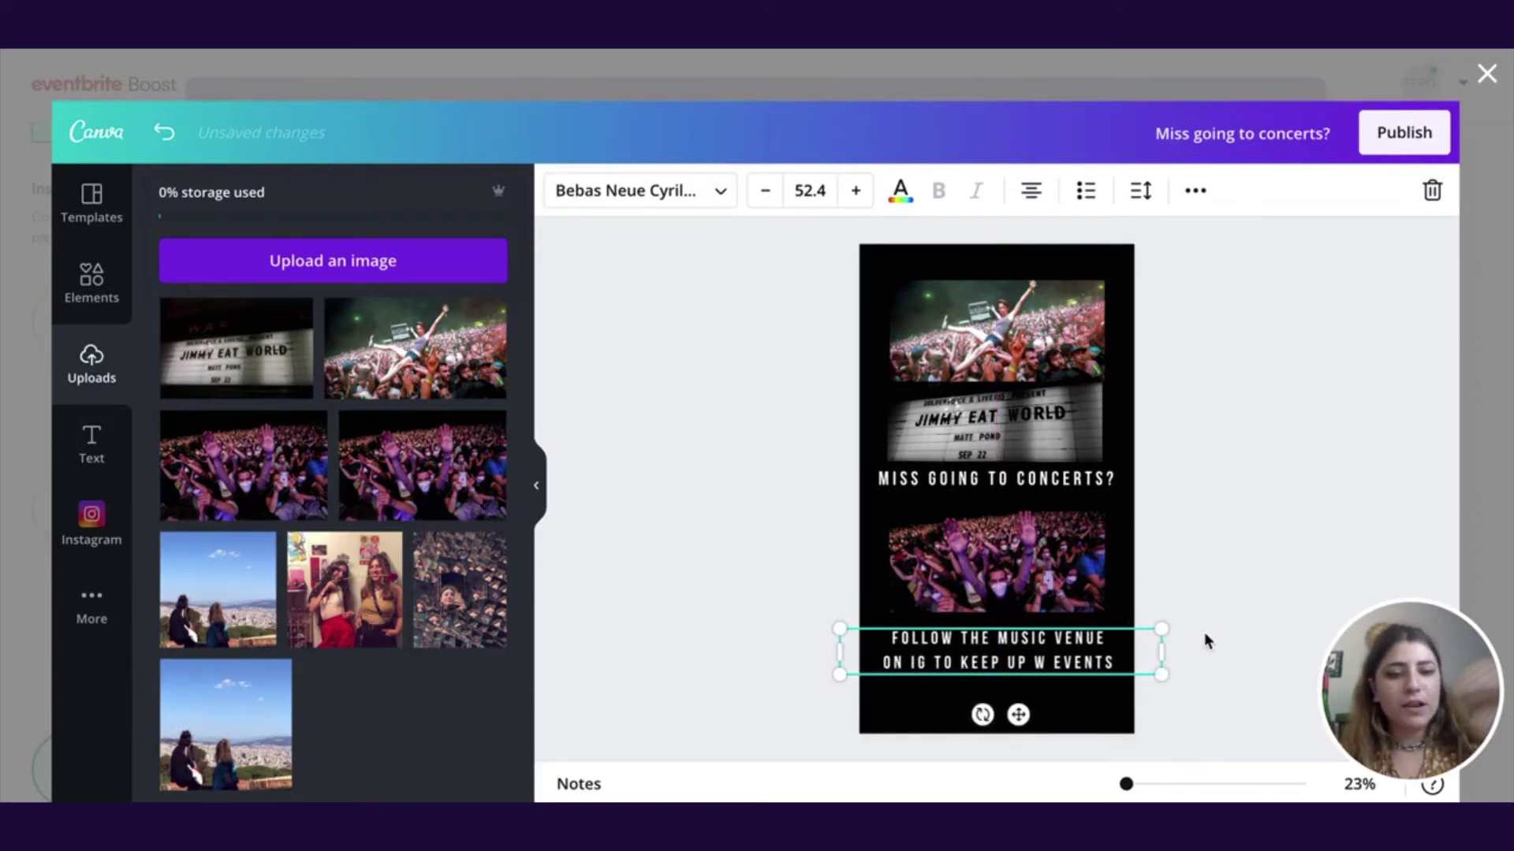
pyautogui.click(1256, 565)
pyautogui.click(1095, 655)
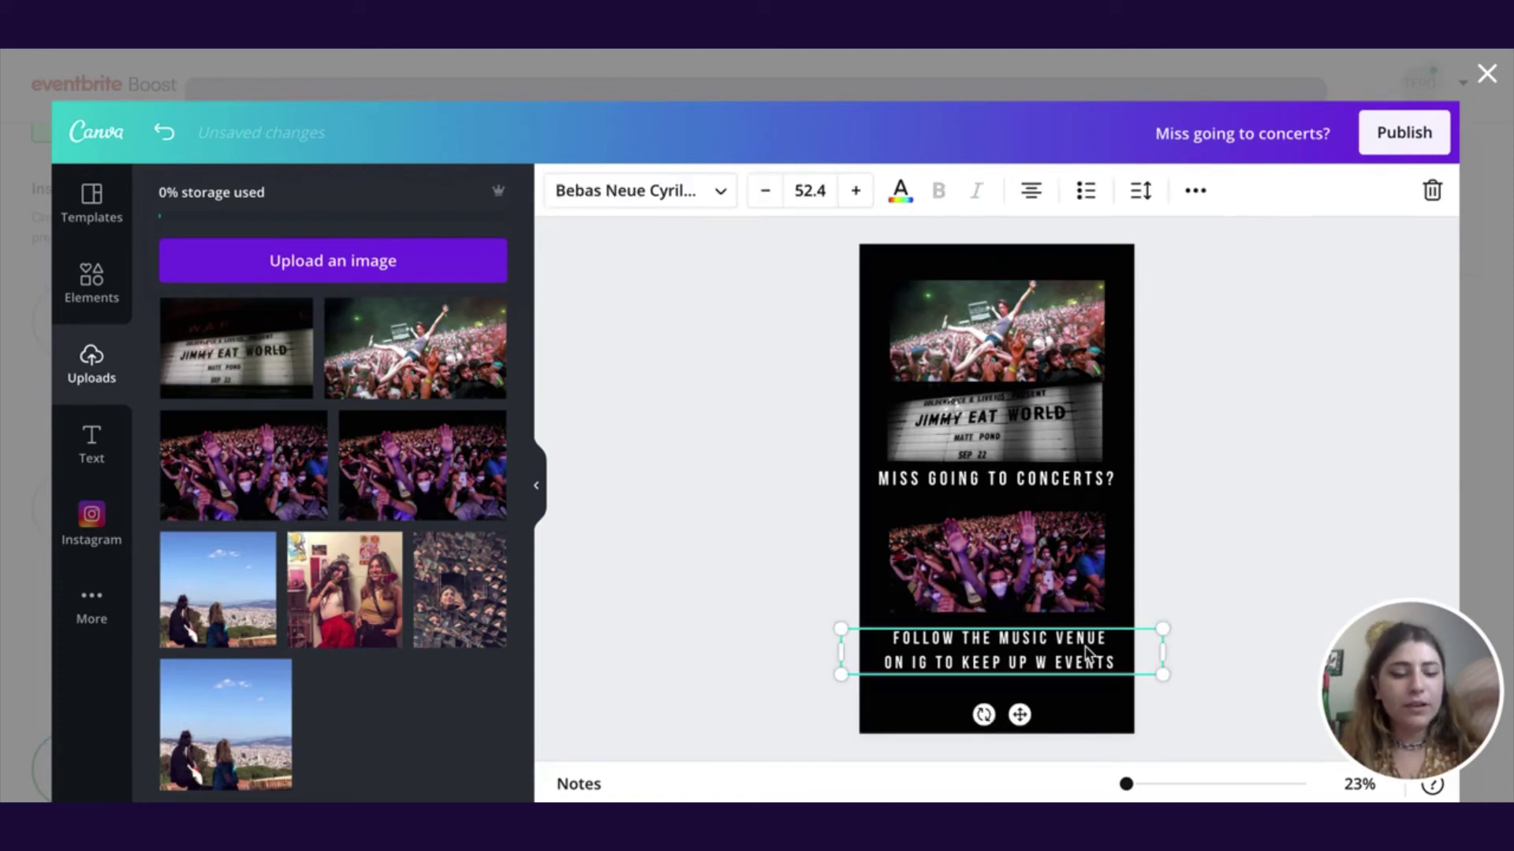
pyautogui.doubleClick(1009, 640)
# Colour 'THE MUSIC VENUE' and 'IG' in the follow caption red
pyautogui.click(978, 640)
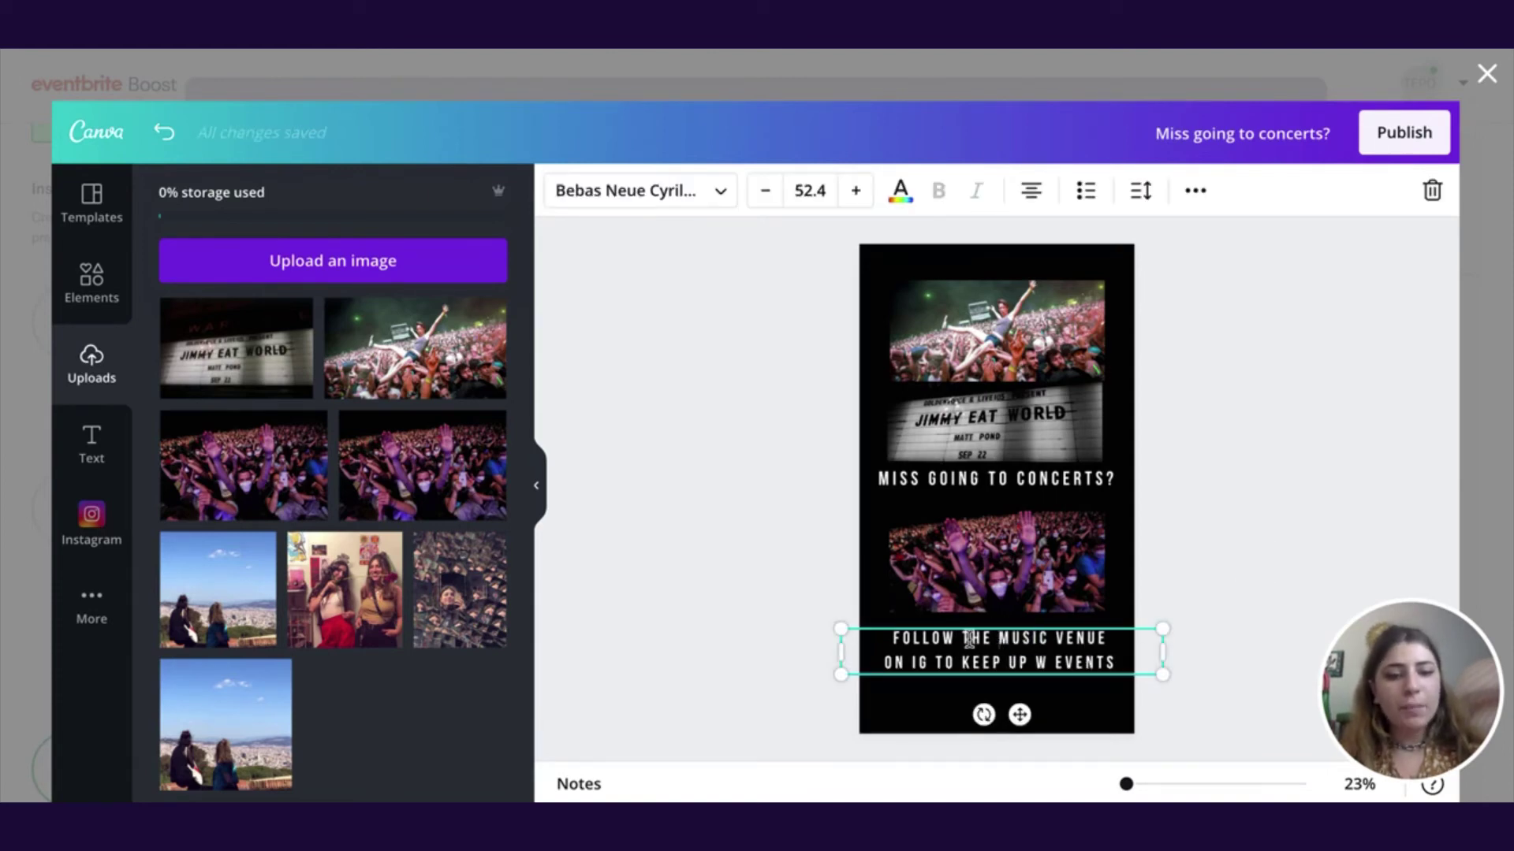
pyautogui.moveTo(961, 638); pyautogui.dragTo(1109, 640)
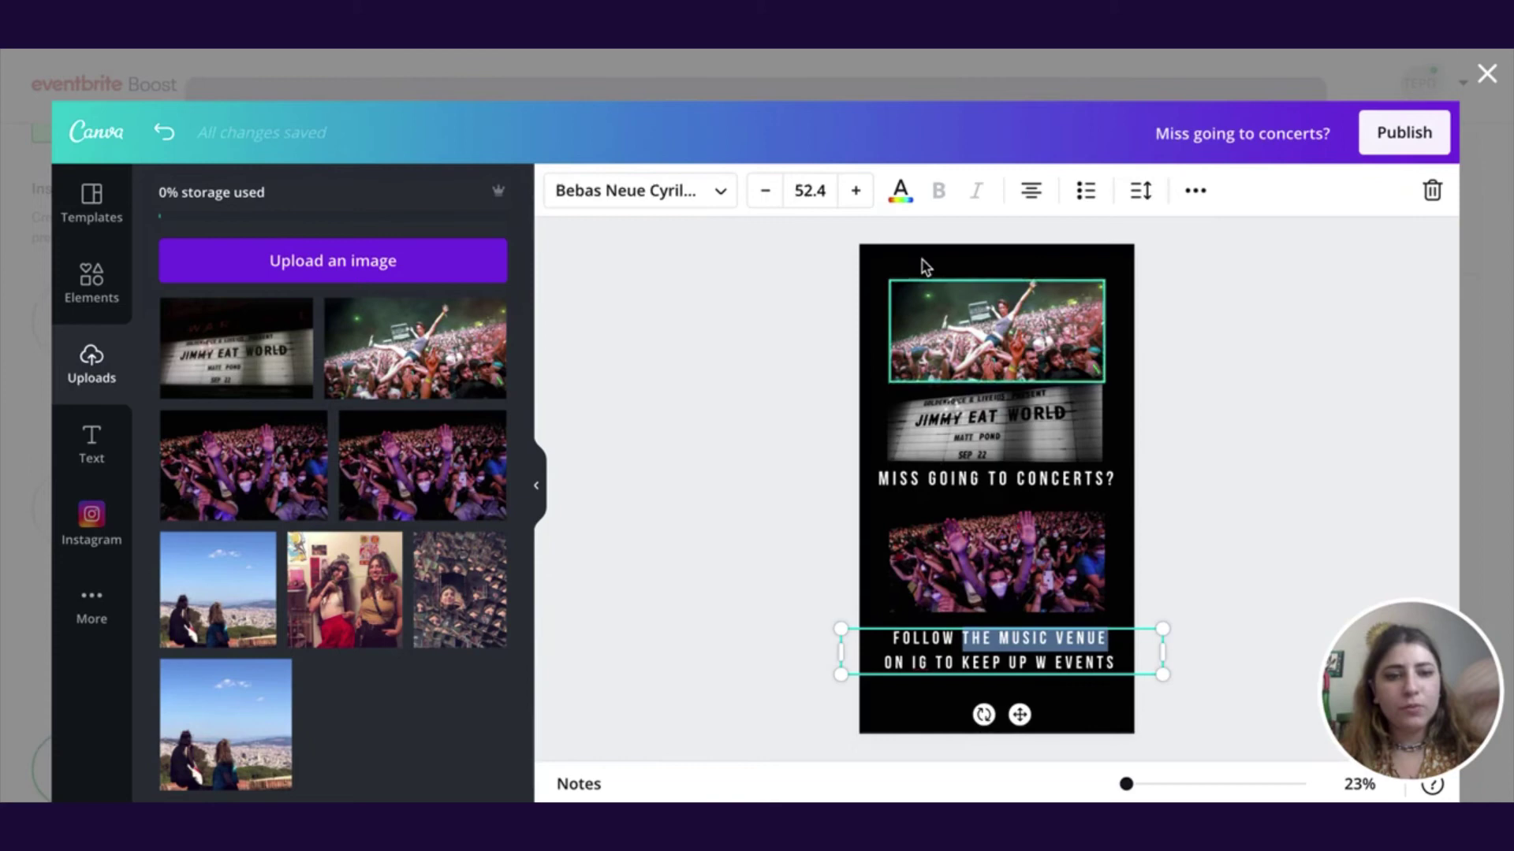
pyautogui.click(899, 191)
pyautogui.click(182, 711)
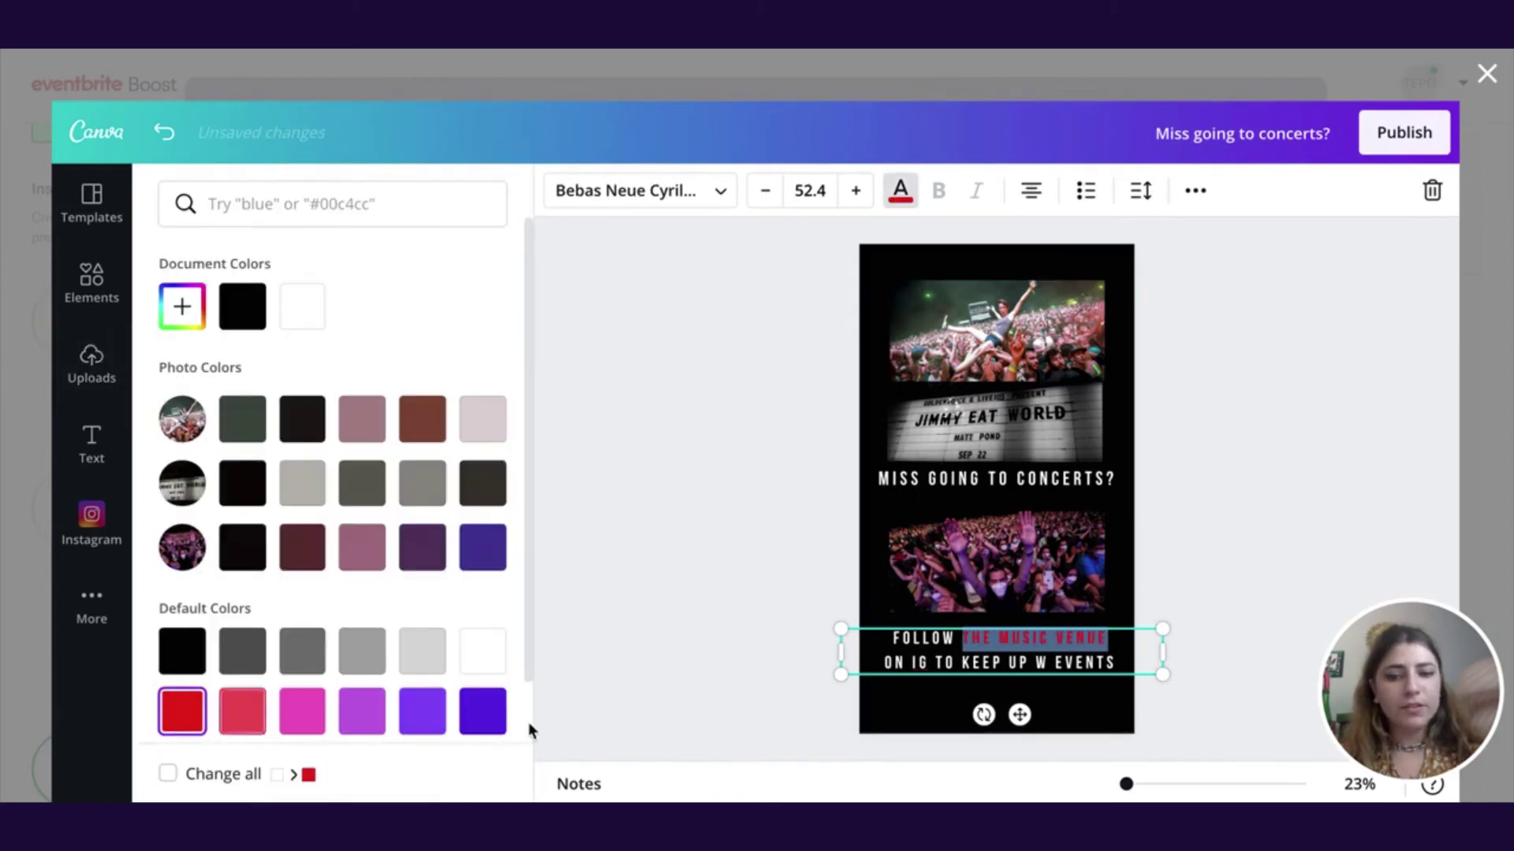
pyautogui.doubleClick(919, 662)
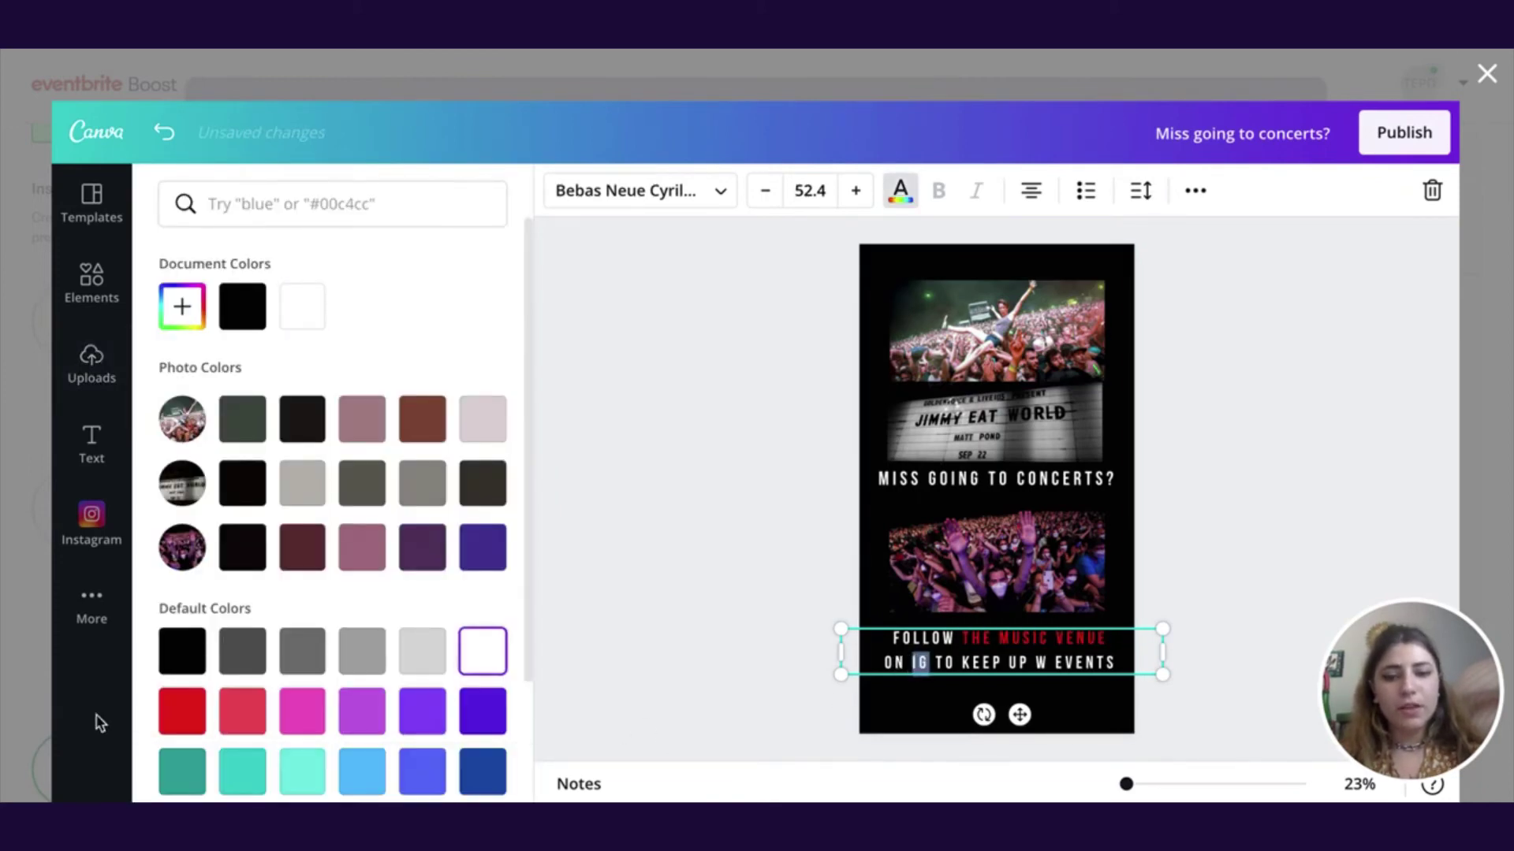
pyautogui.click(182, 711)
# Make the word CONCERTS in the headline red
pyautogui.click(930, 483)
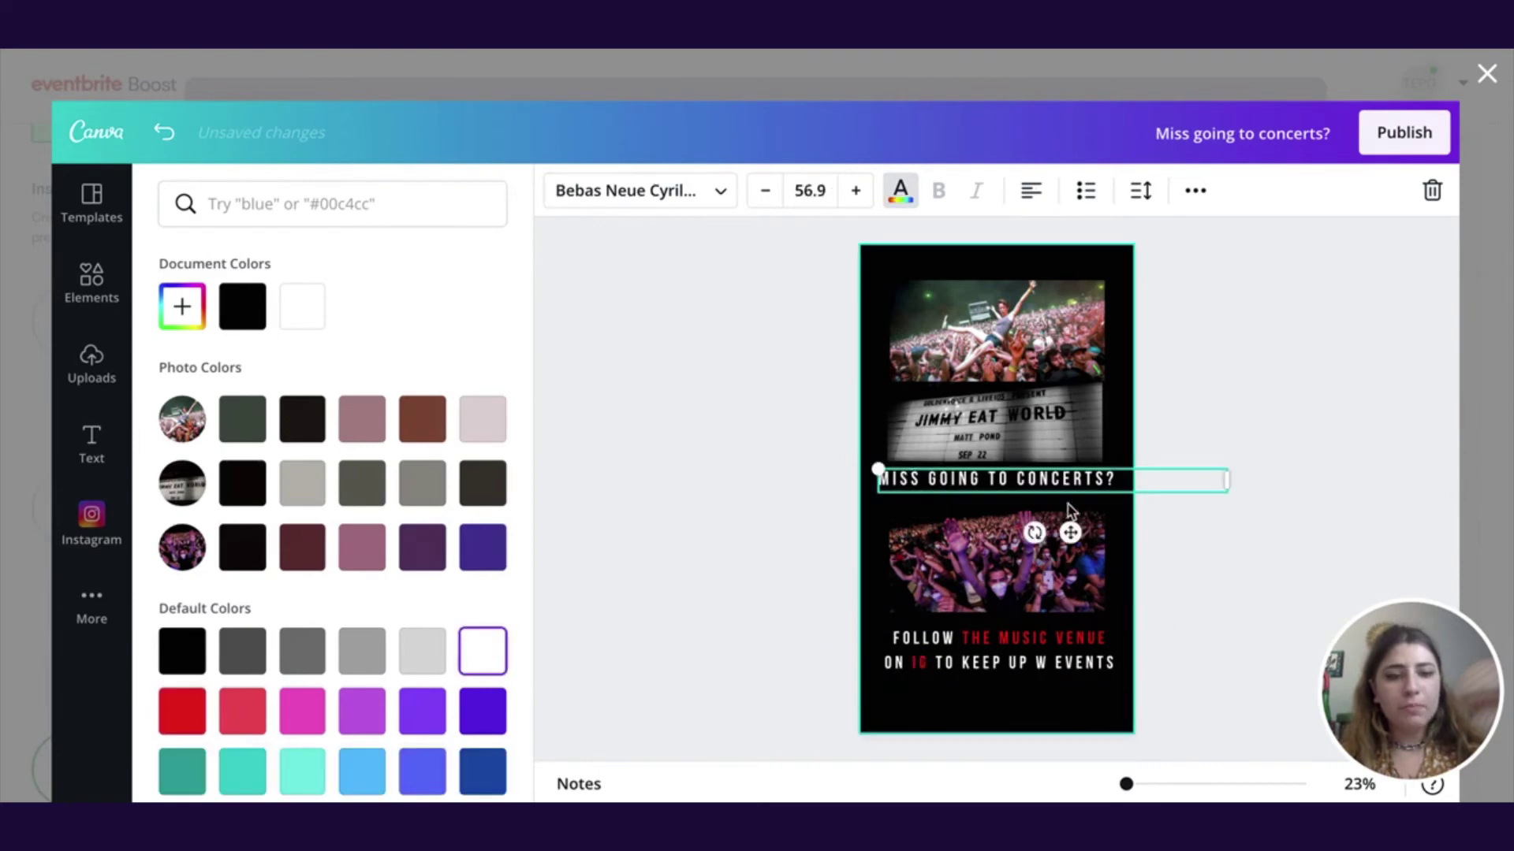
pyautogui.doubleClick(1056, 478)
pyautogui.click(182, 713)
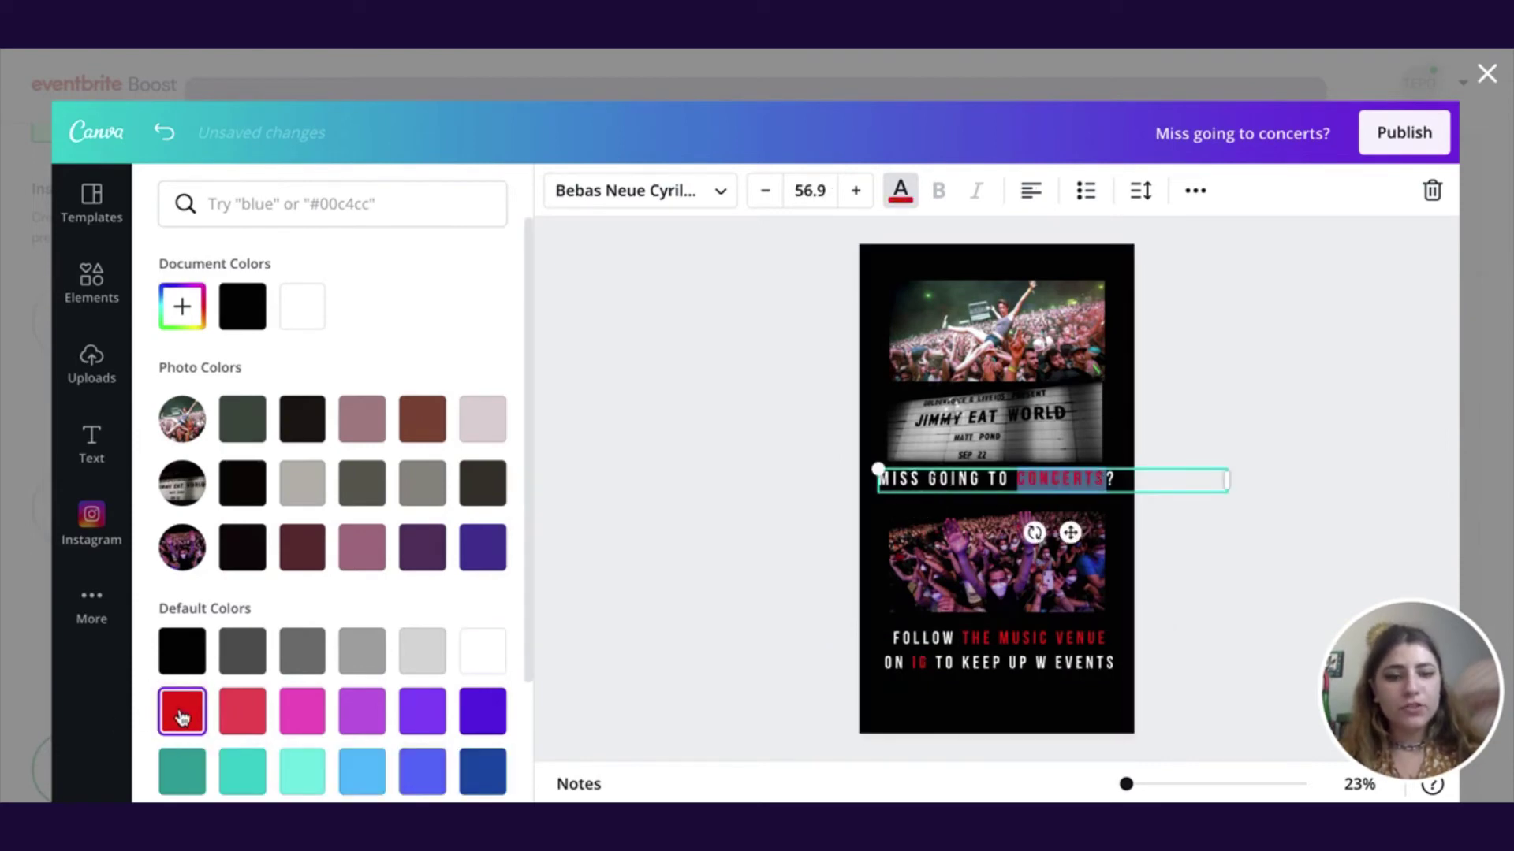
pyautogui.press('Escape')
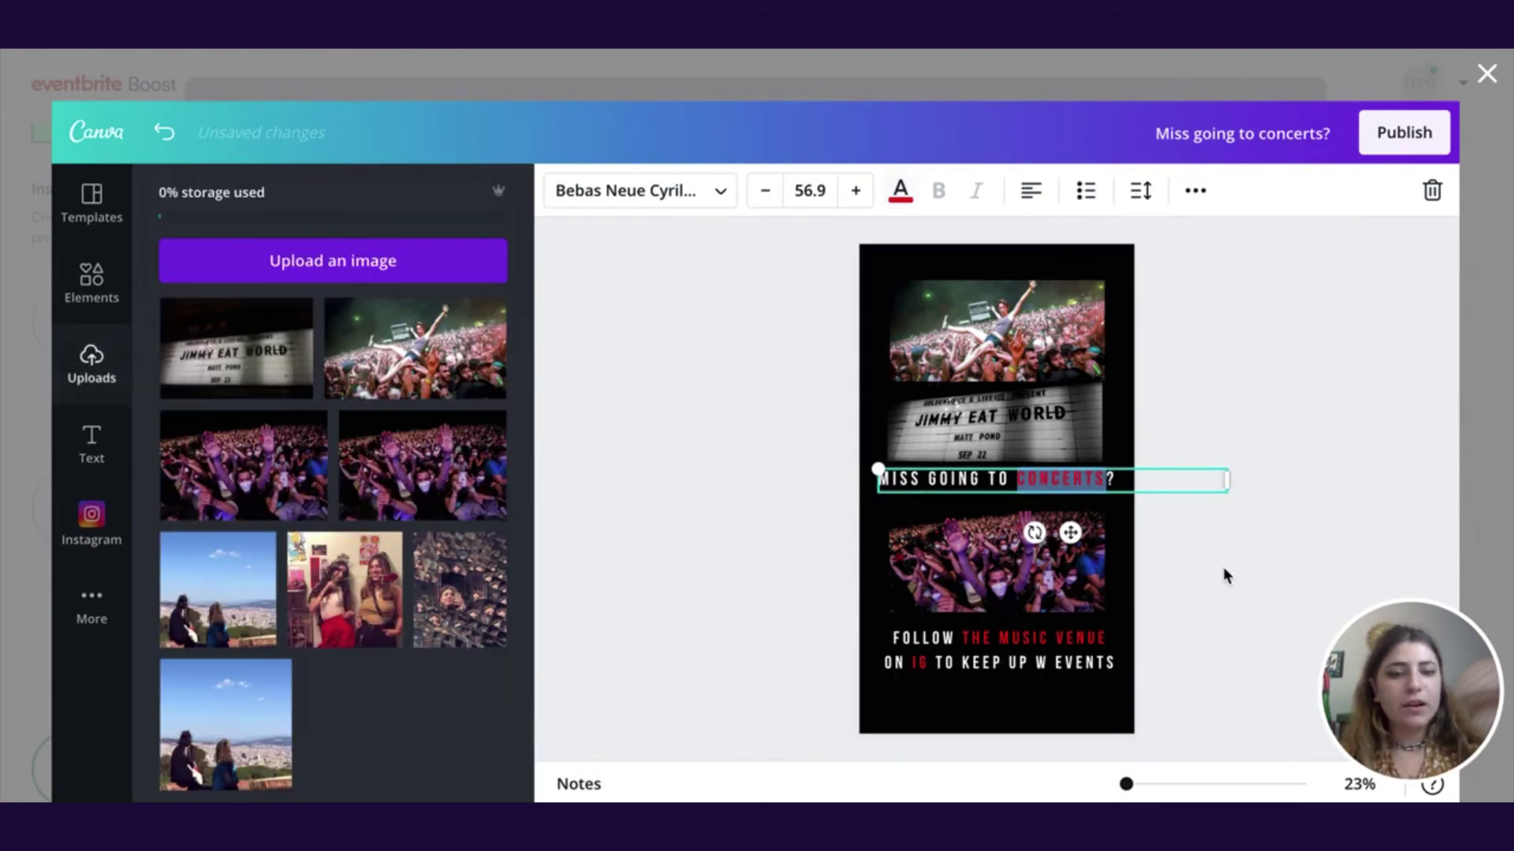
pyautogui.click(1125, 574)
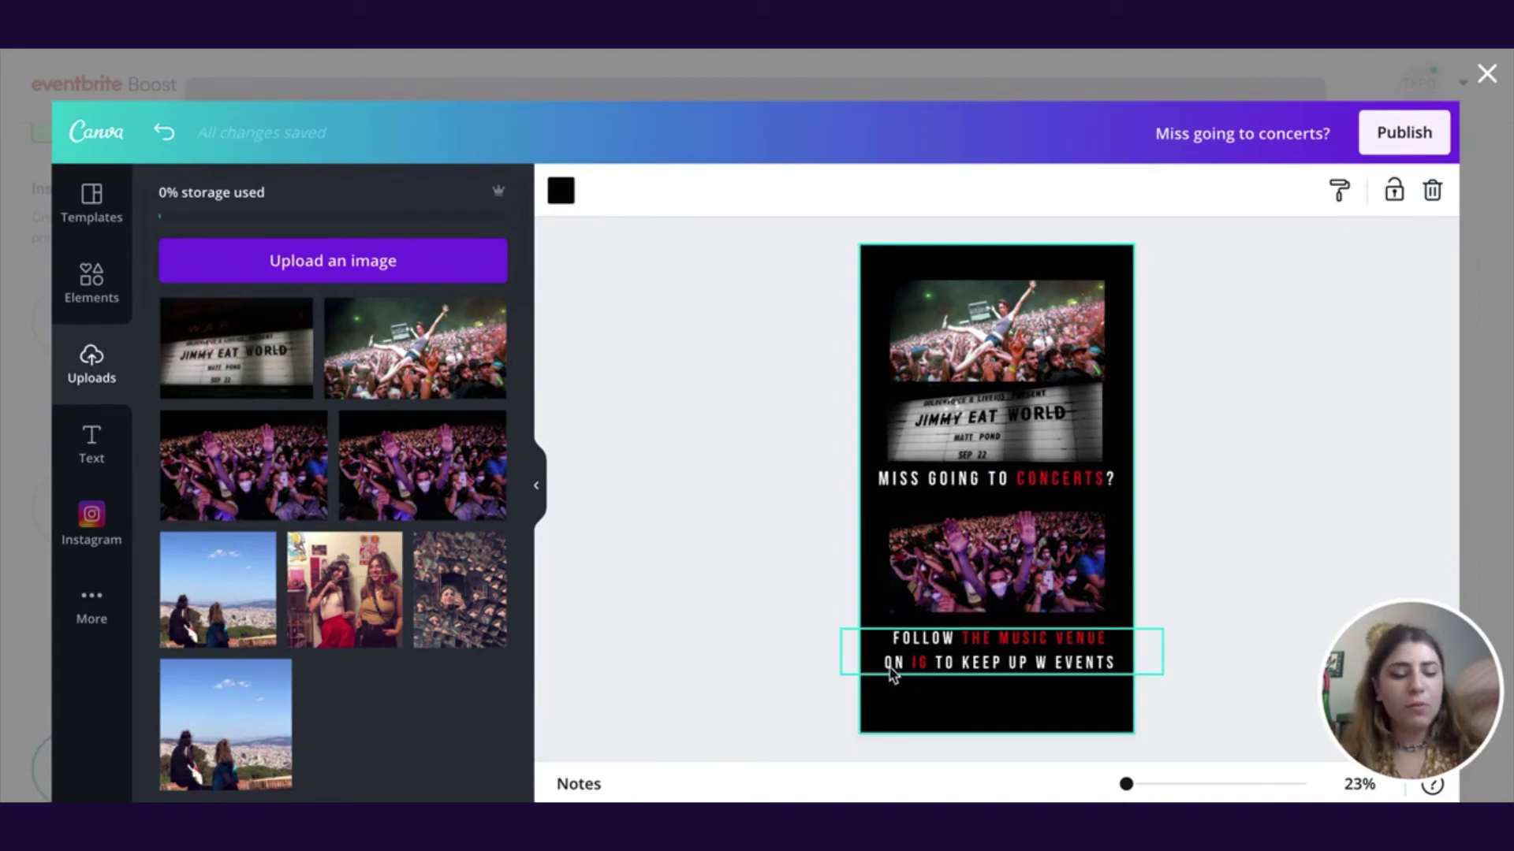
# Turn the word FOLLOW red so the whole first line is highlighted
pyautogui.click(905, 648)
pyautogui.doubleClick(906, 640)
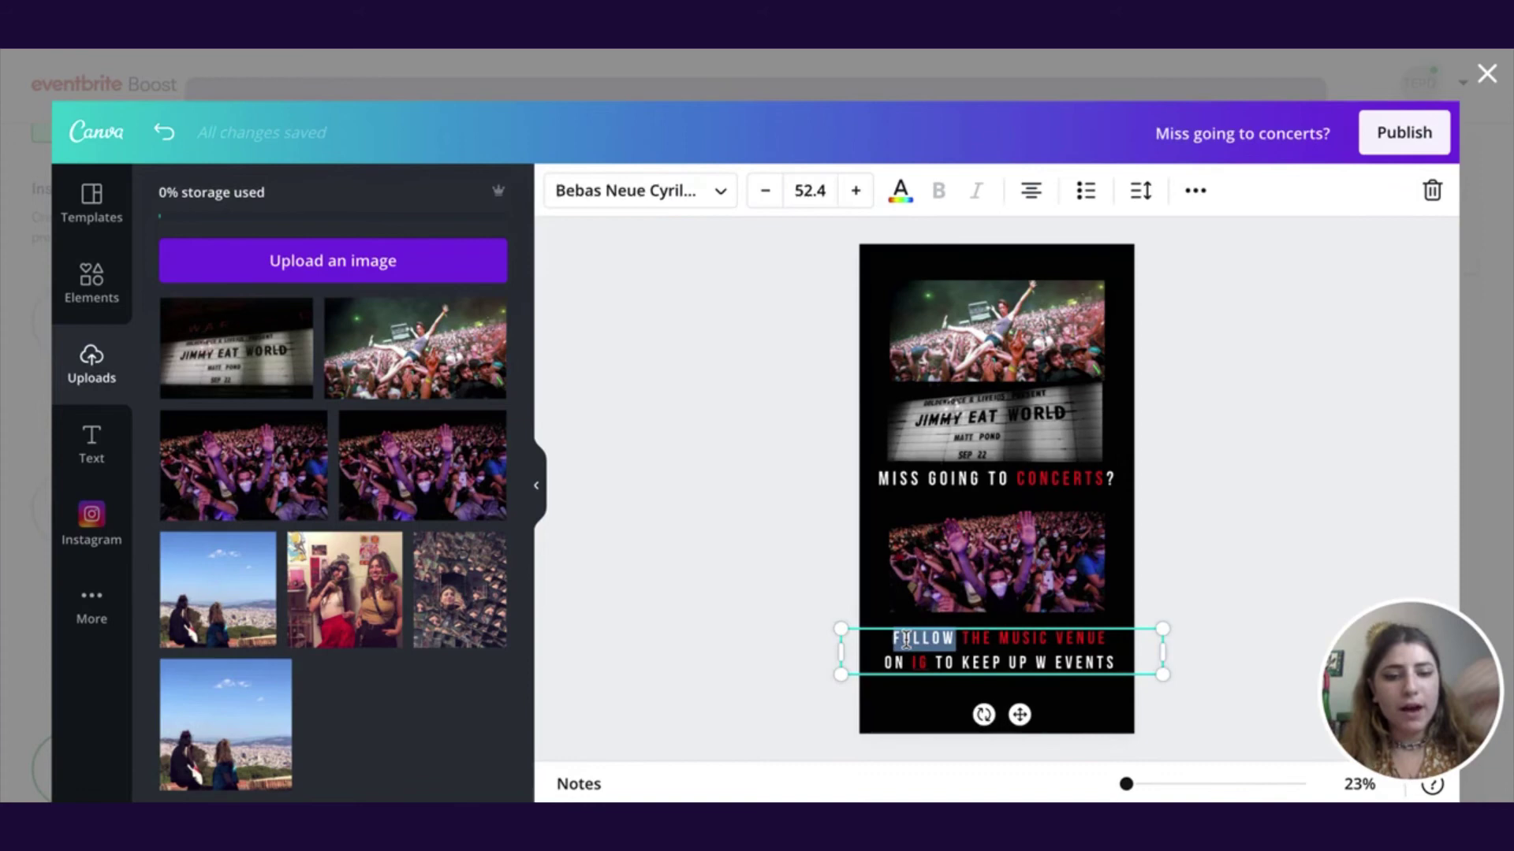
pyautogui.click(900, 190)
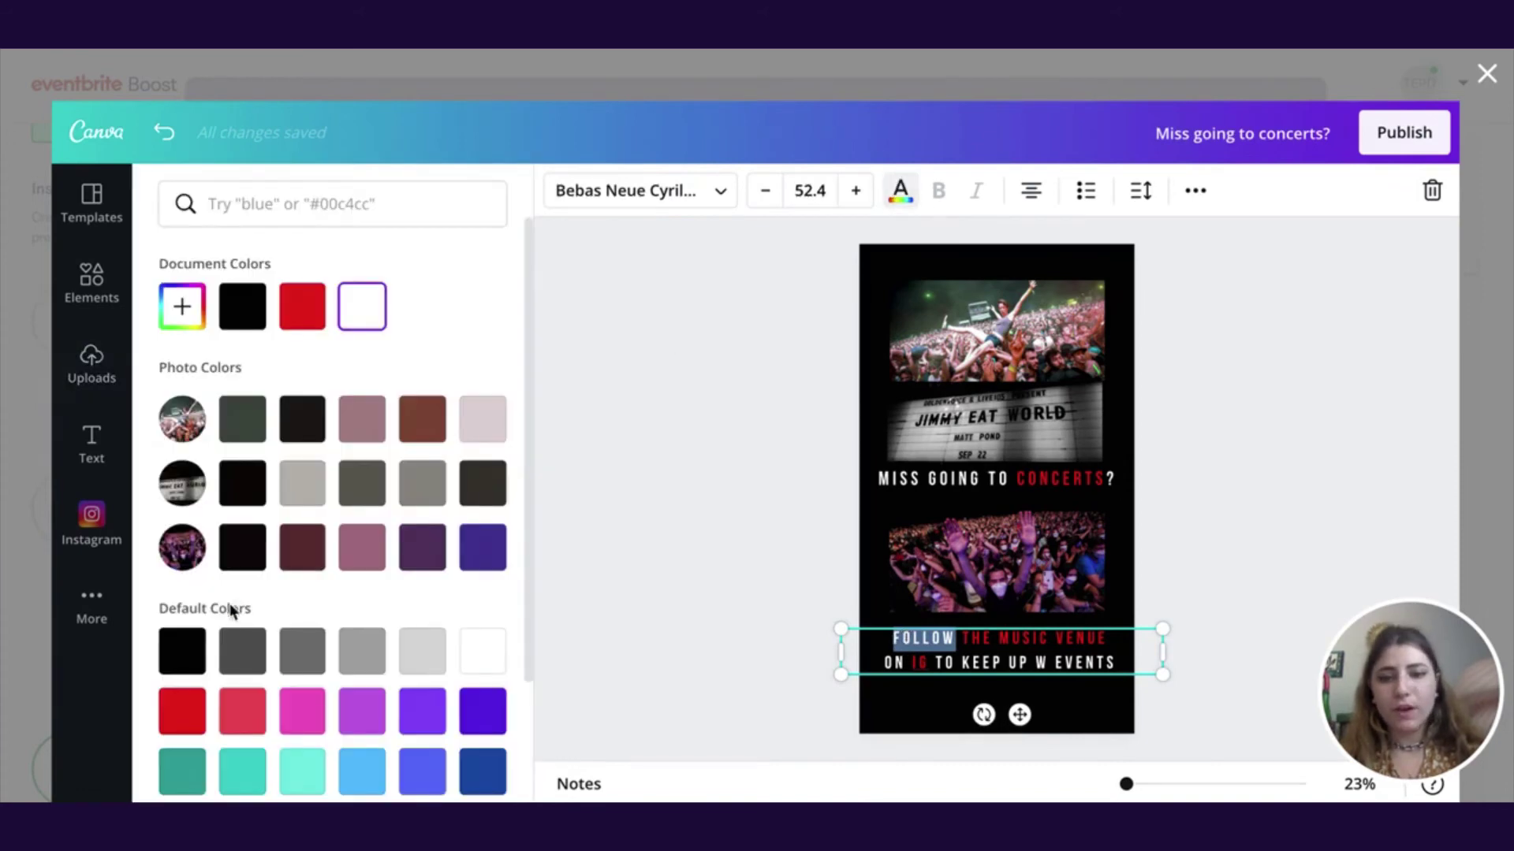
pyautogui.click(182, 711)
pyautogui.click(631, 592)
pyautogui.click(789, 643)
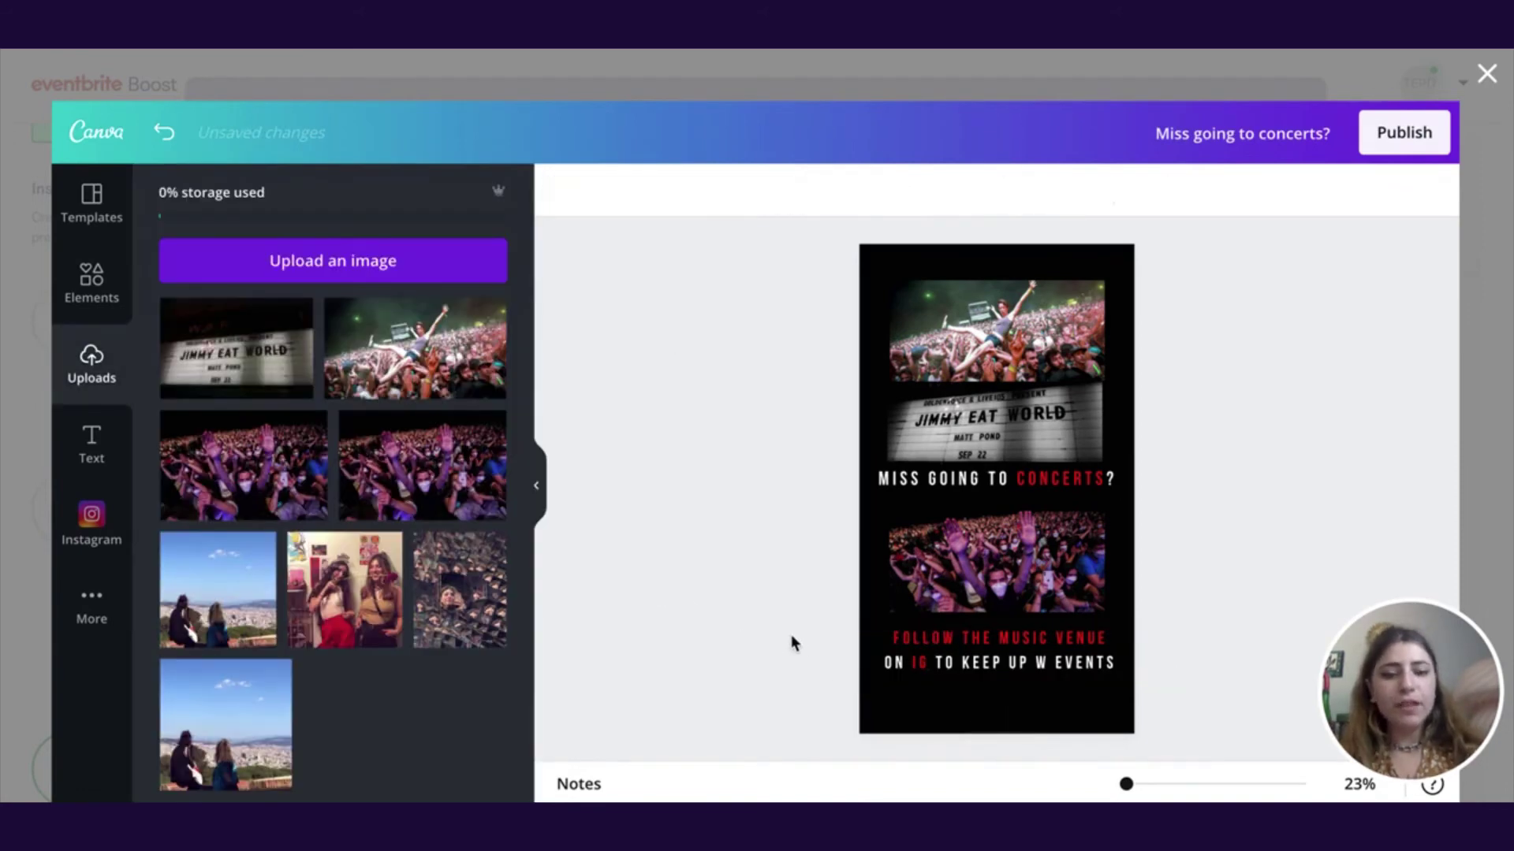
# Search elements for 'logo' and place a small Instagram logo centred below the bottom caption
pyautogui.click(89, 284)
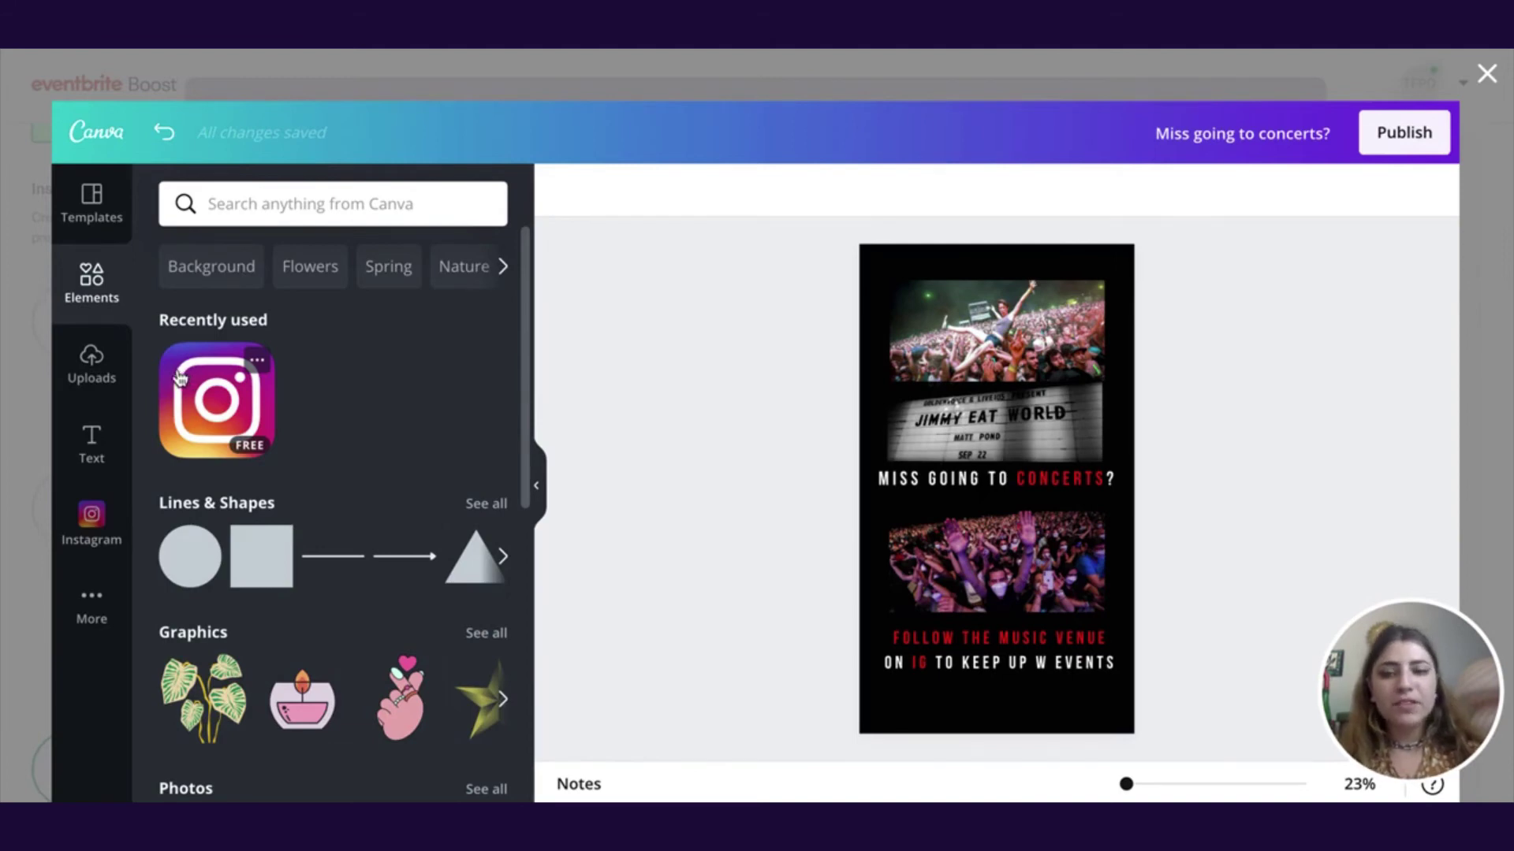
pyautogui.click(264, 202)
pyautogui.write('logo')
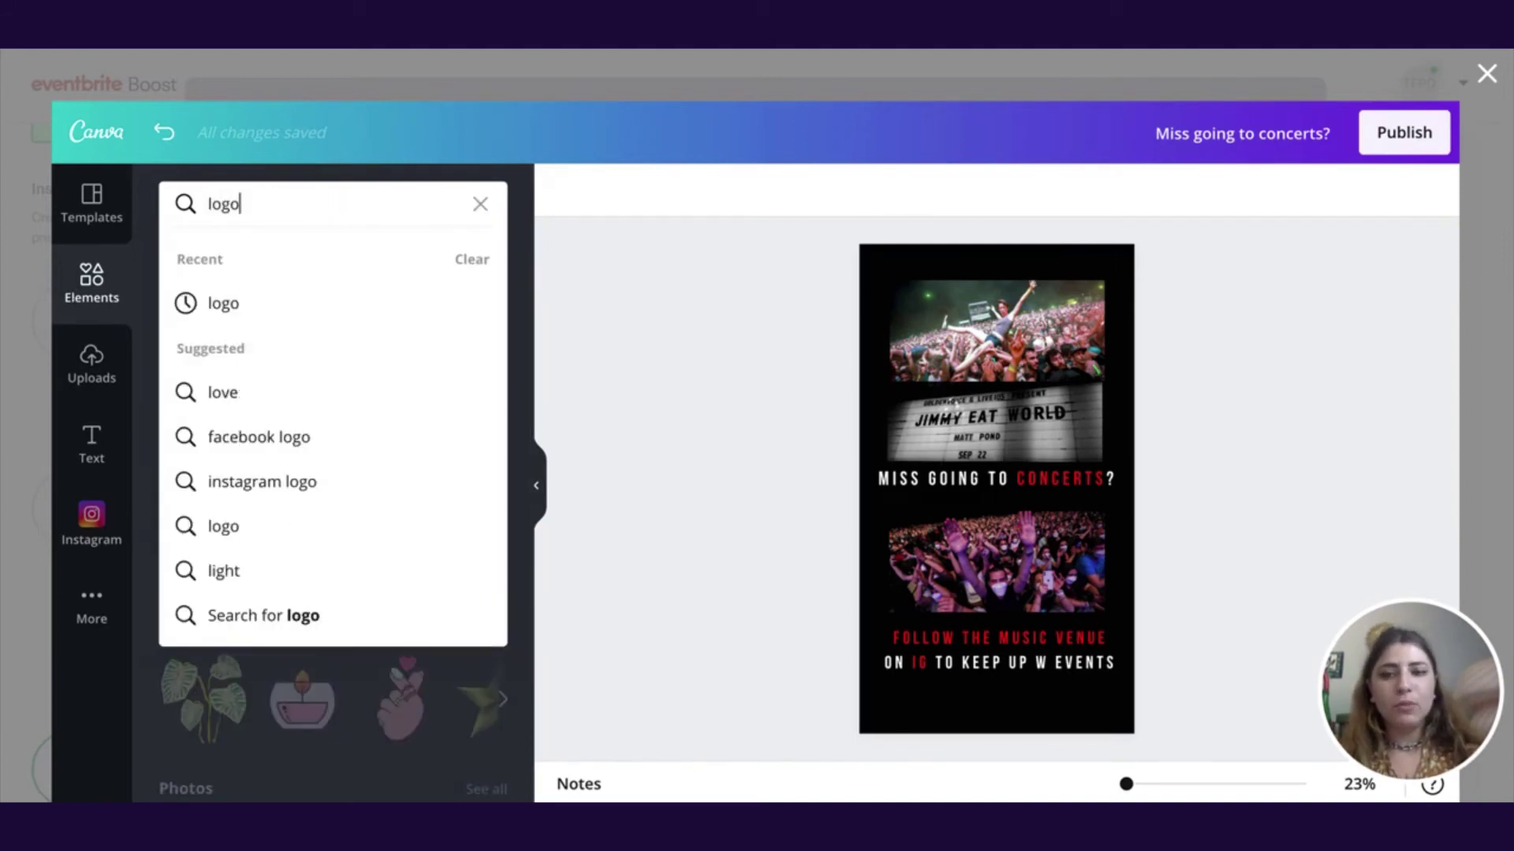
pyautogui.press('Return')
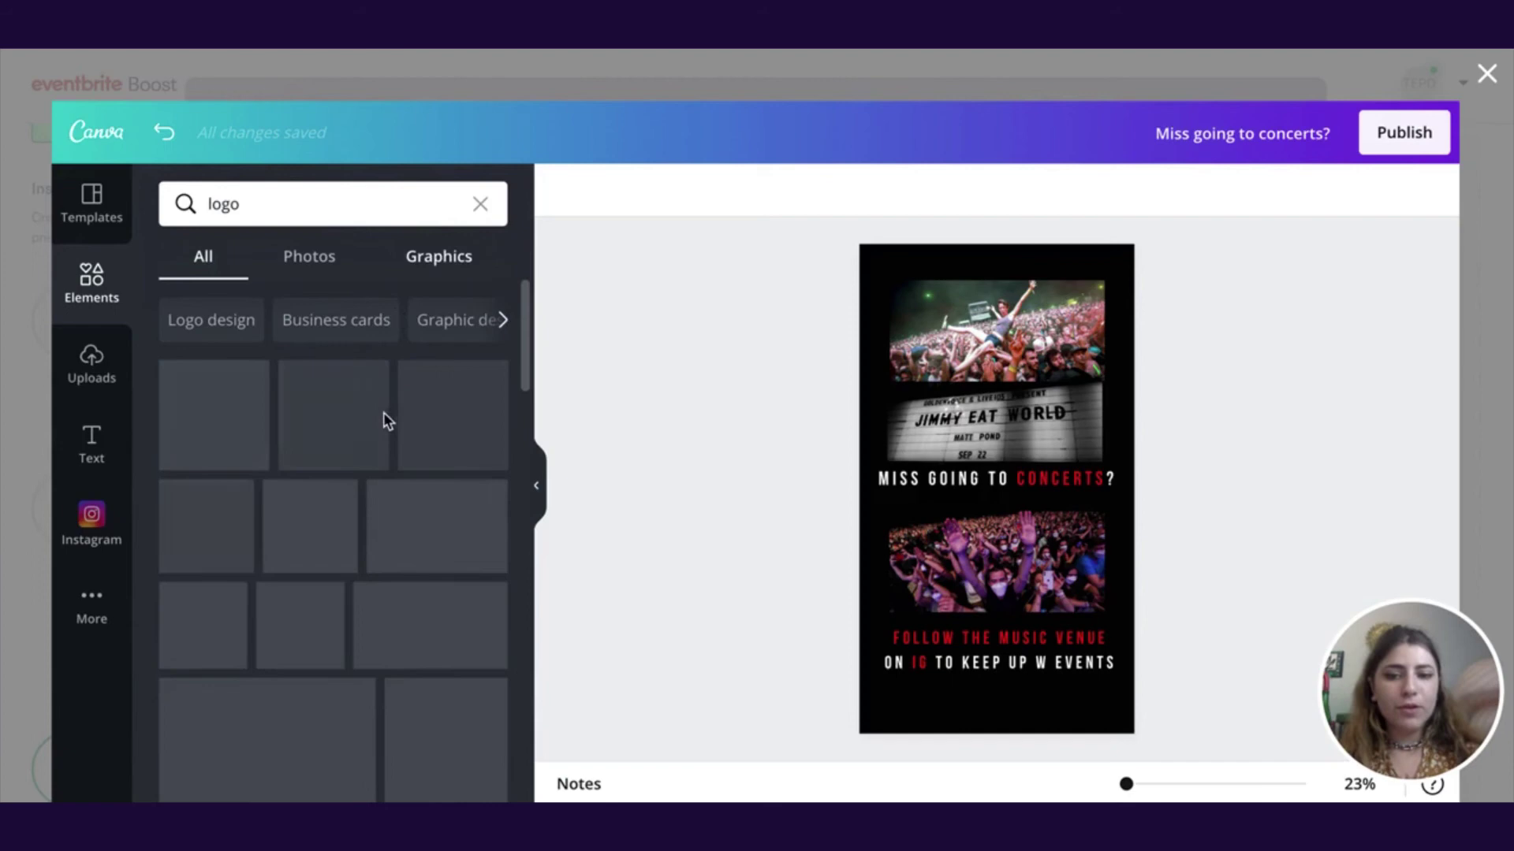
pyautogui.moveTo(342, 406); pyautogui.dragTo(1022, 700)
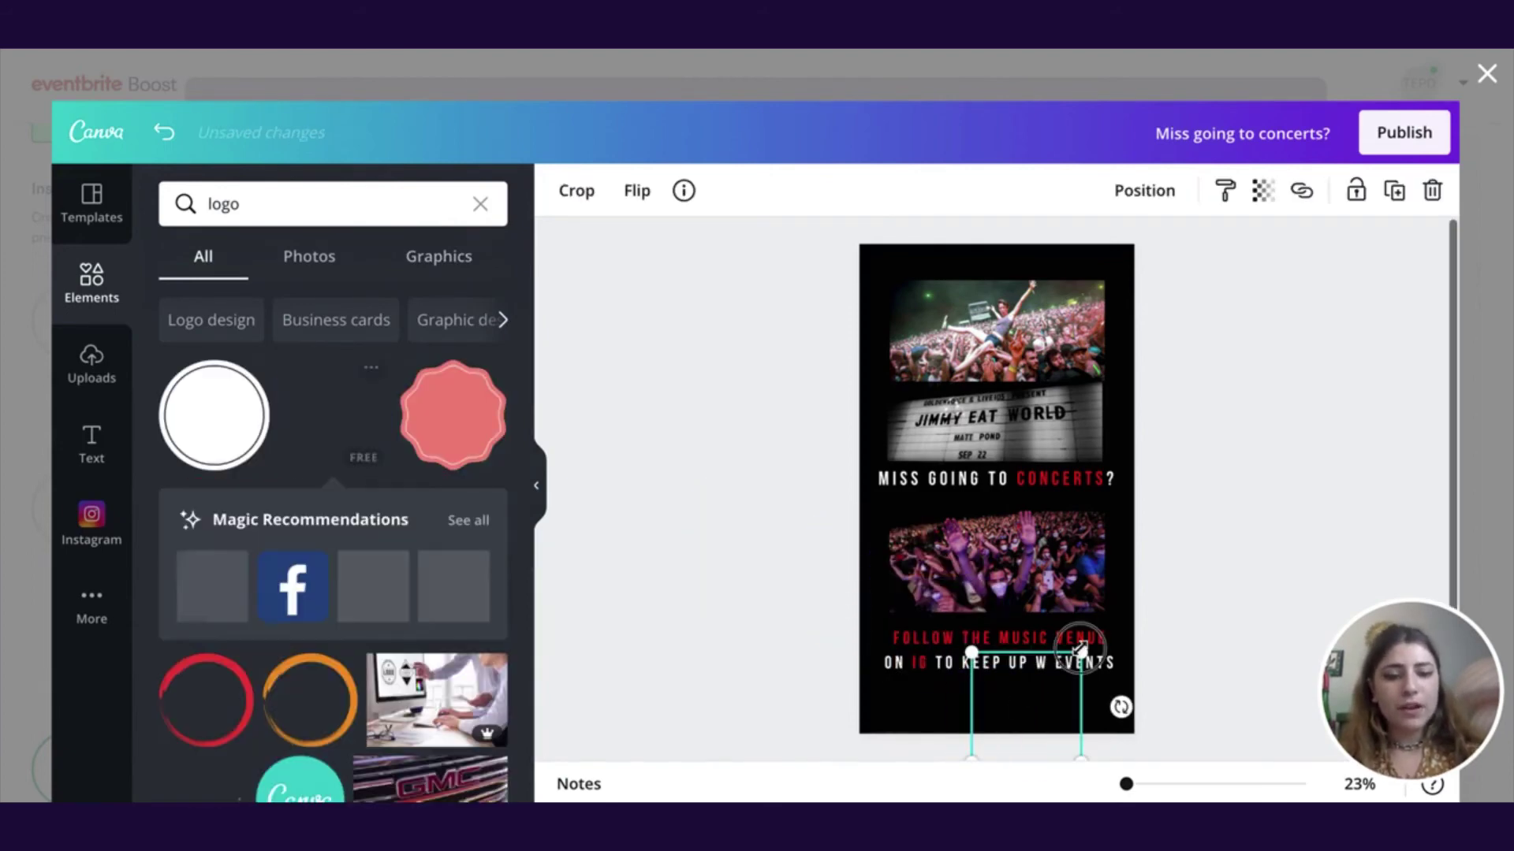
pyautogui.moveTo(1080, 650); pyautogui.dragTo(995, 687)
pyautogui.click(951, 563)
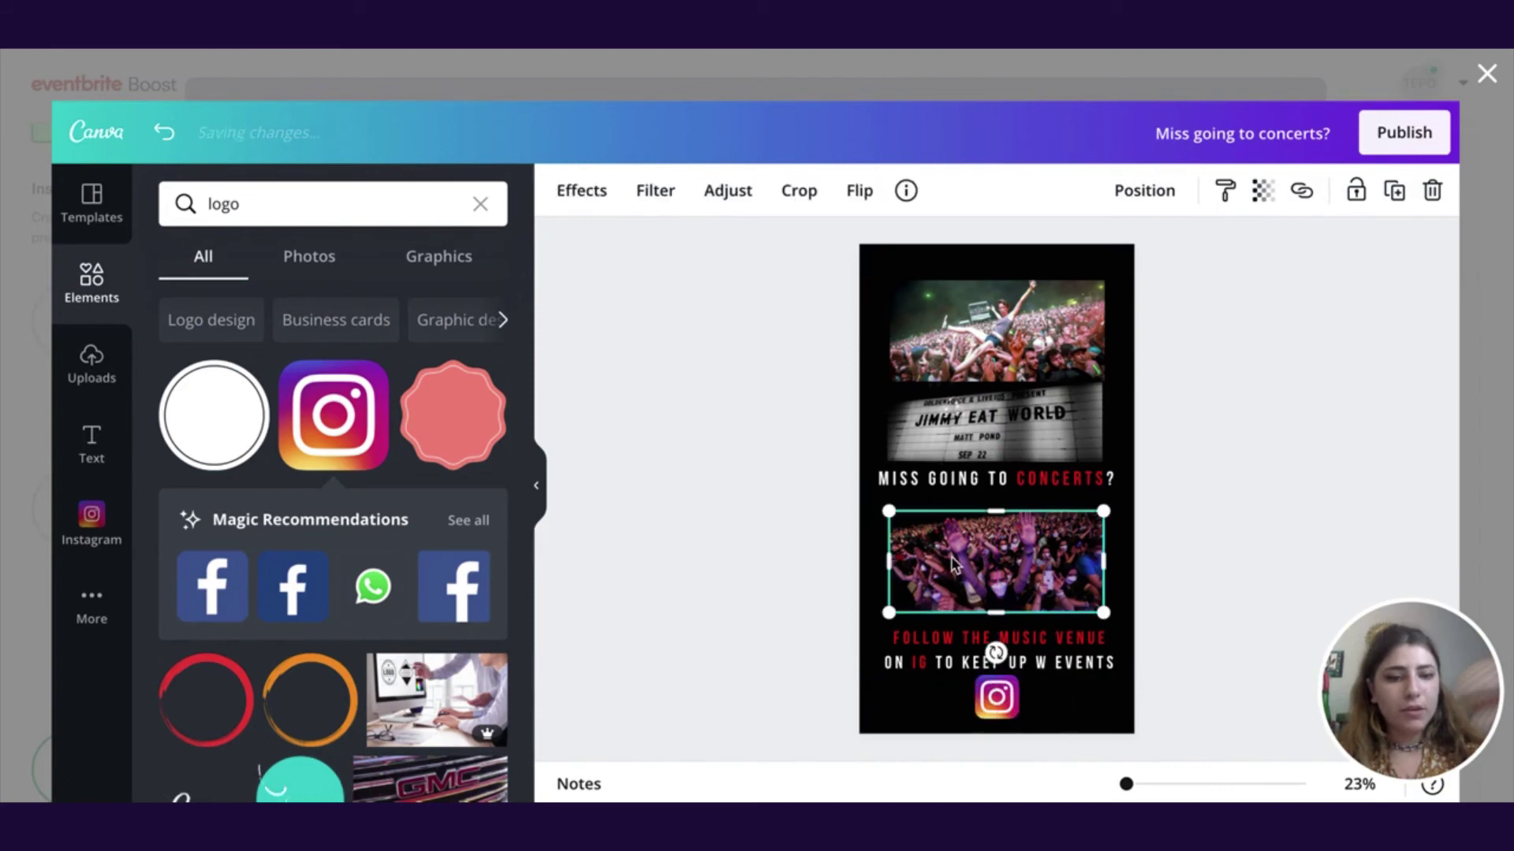
# Raise the lower crowd photo, follow caption and Instagram logo slightly
pyautogui.moveTo(952, 563); pyautogui.dragTo(954, 560)
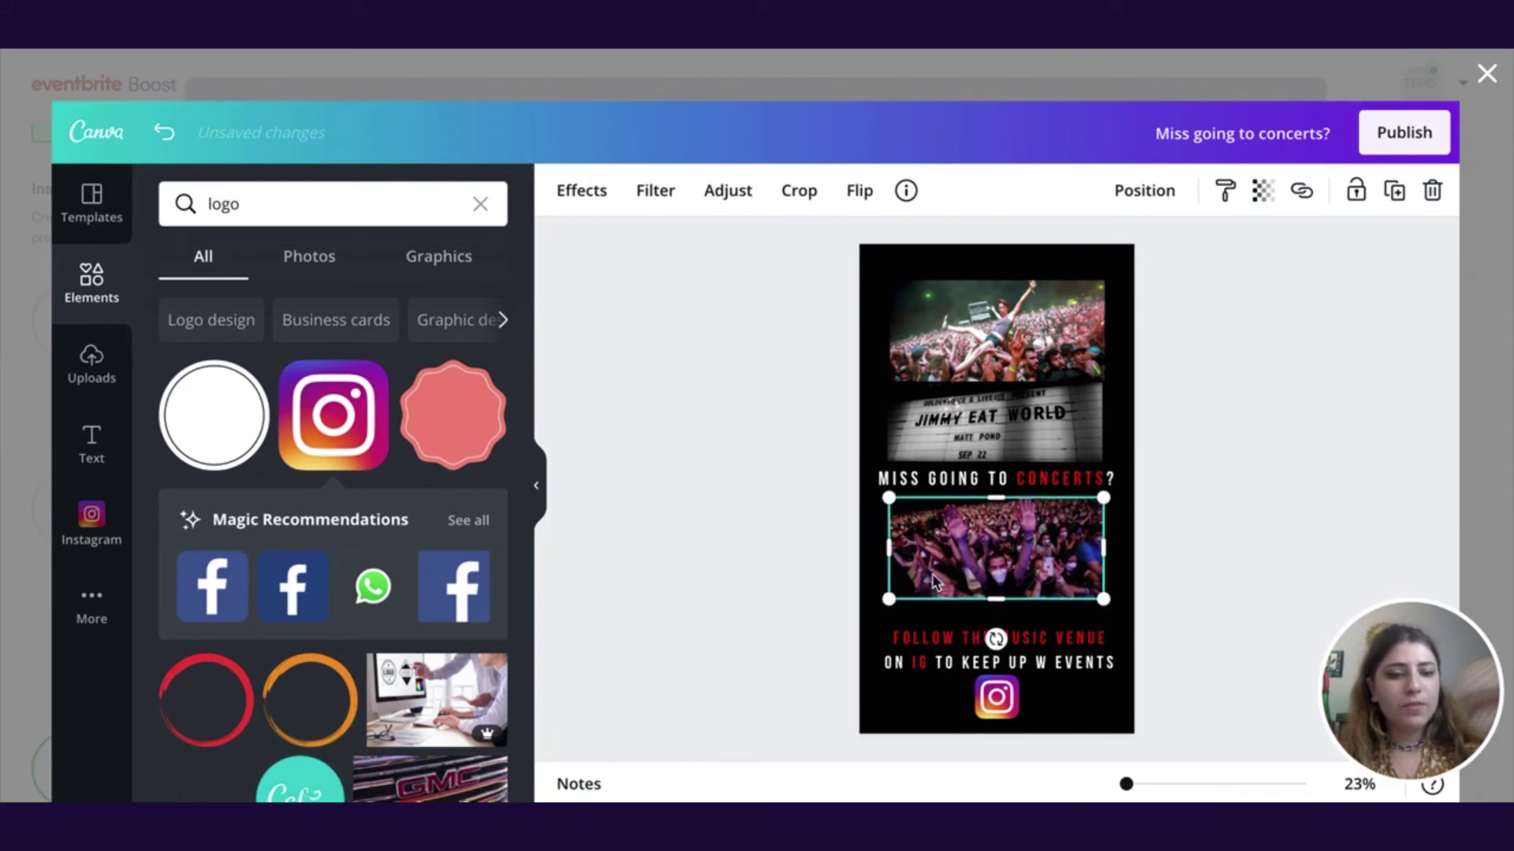
pyautogui.click(902, 646)
pyautogui.moveTo(900, 639); pyautogui.dragTo(898, 617)
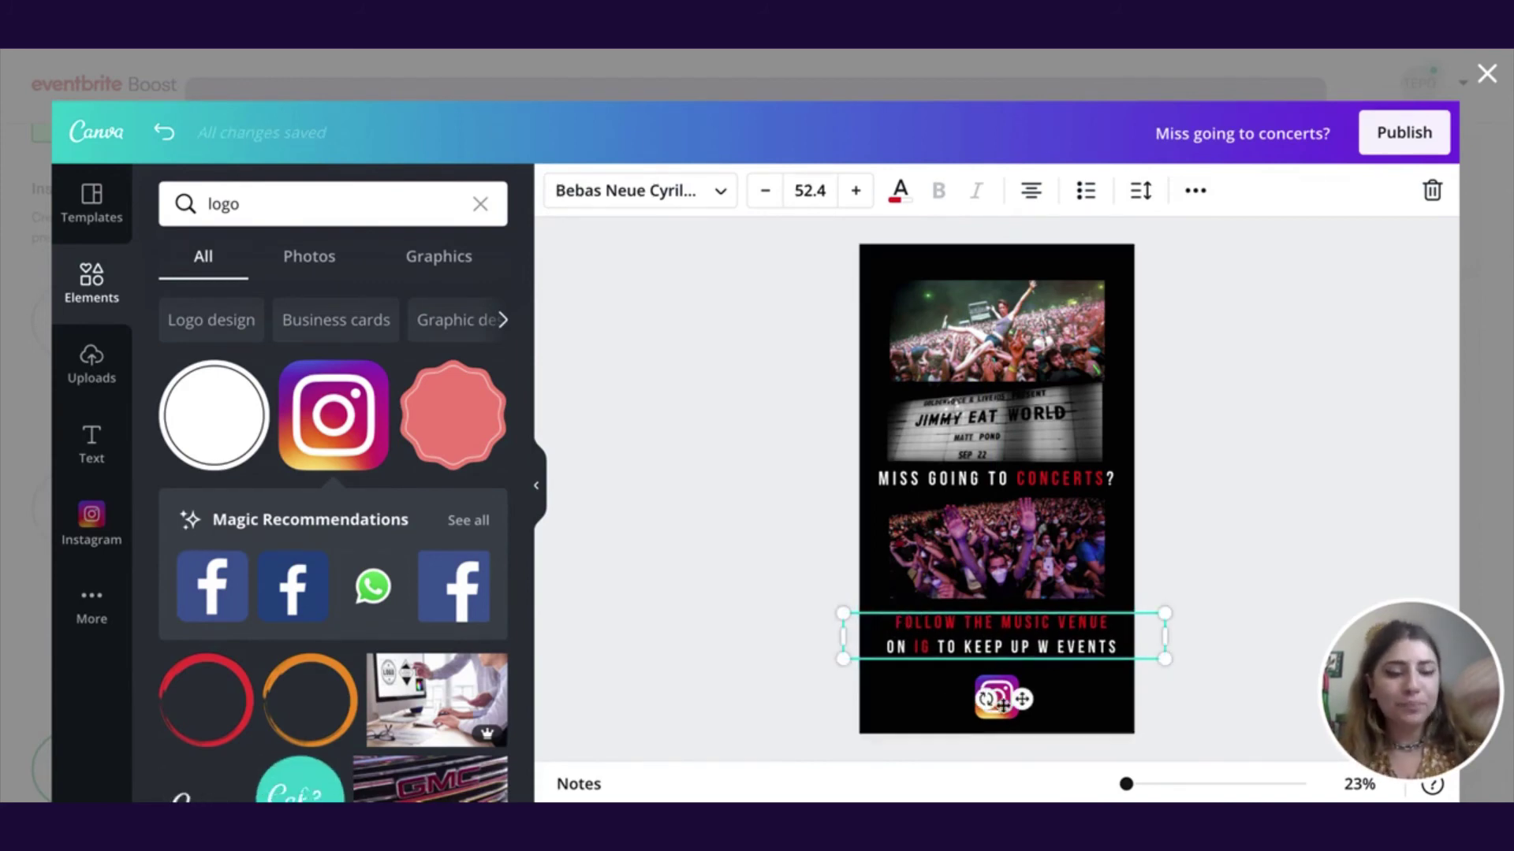
pyautogui.click(1180, 698)
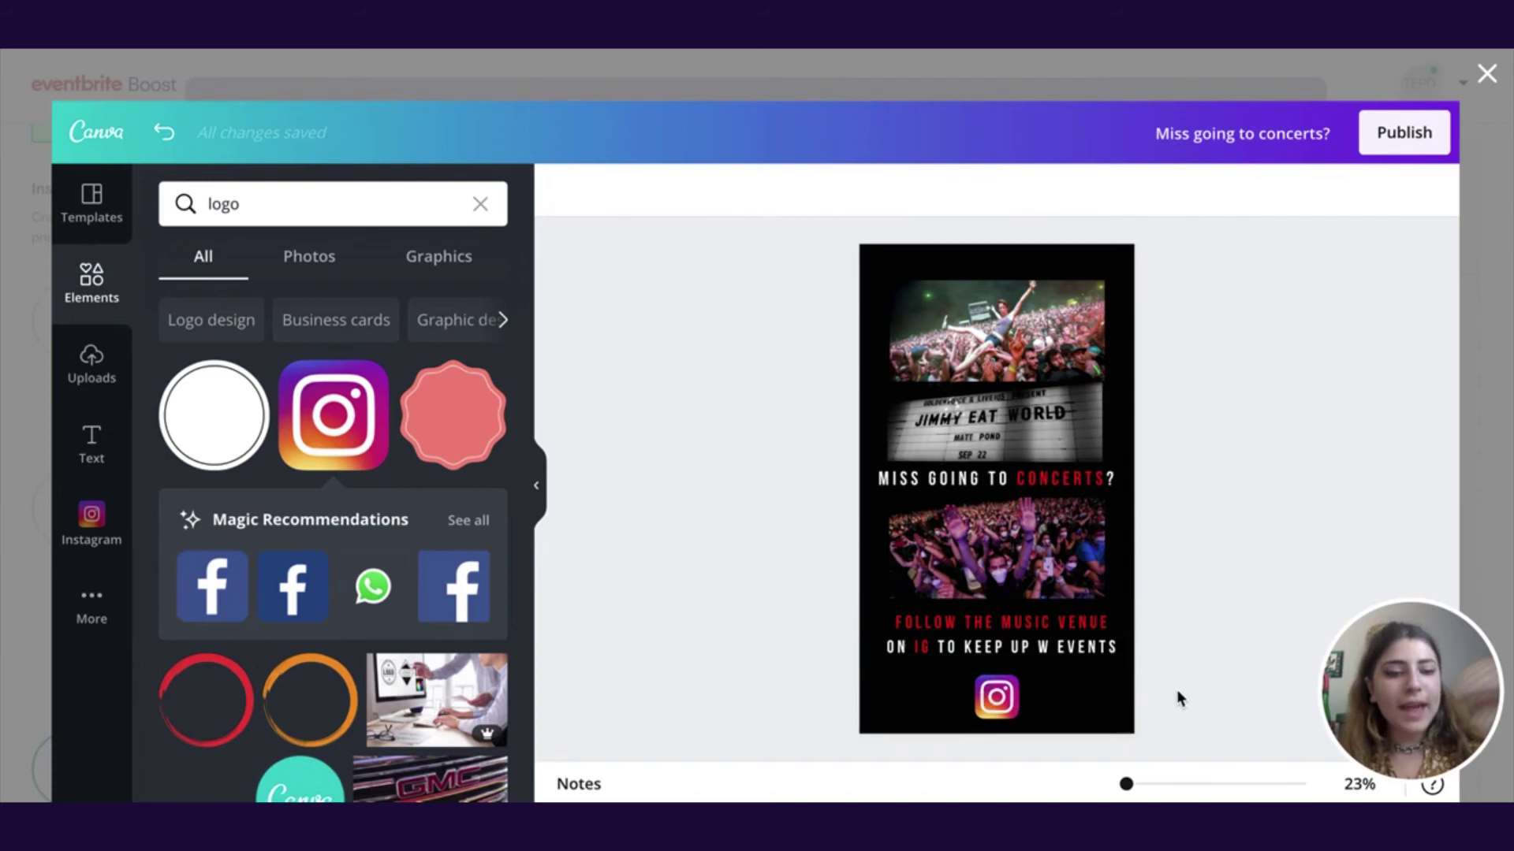
pyautogui.click(1040, 659)
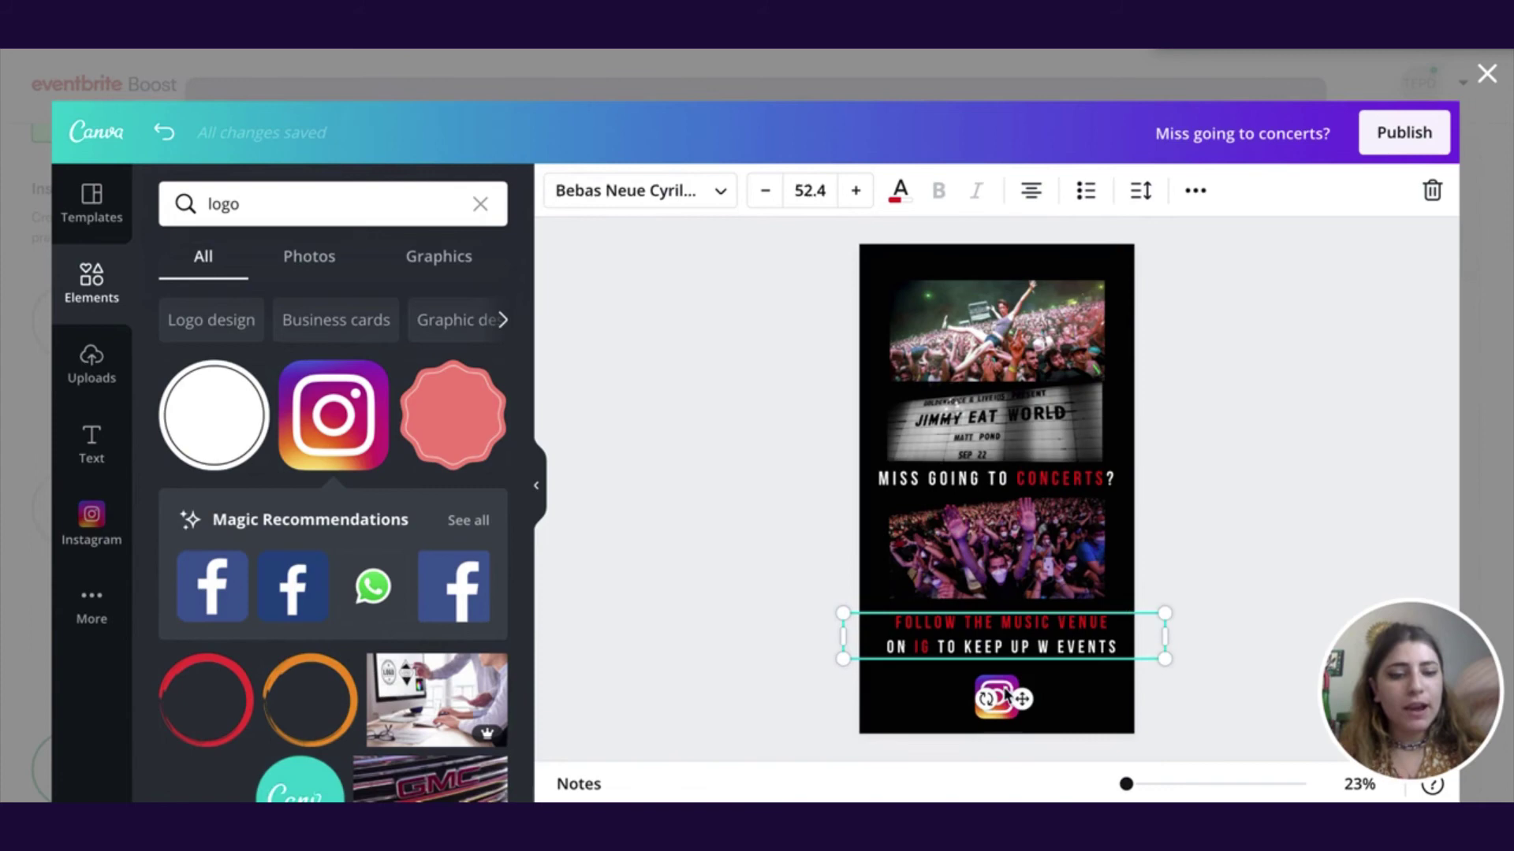
pyautogui.moveTo(995, 697)
pyautogui.mouseDown()
pyautogui.moveTo(1009, 682)
pyautogui.moveTo(1015, 695)
pyautogui.mouseUp()
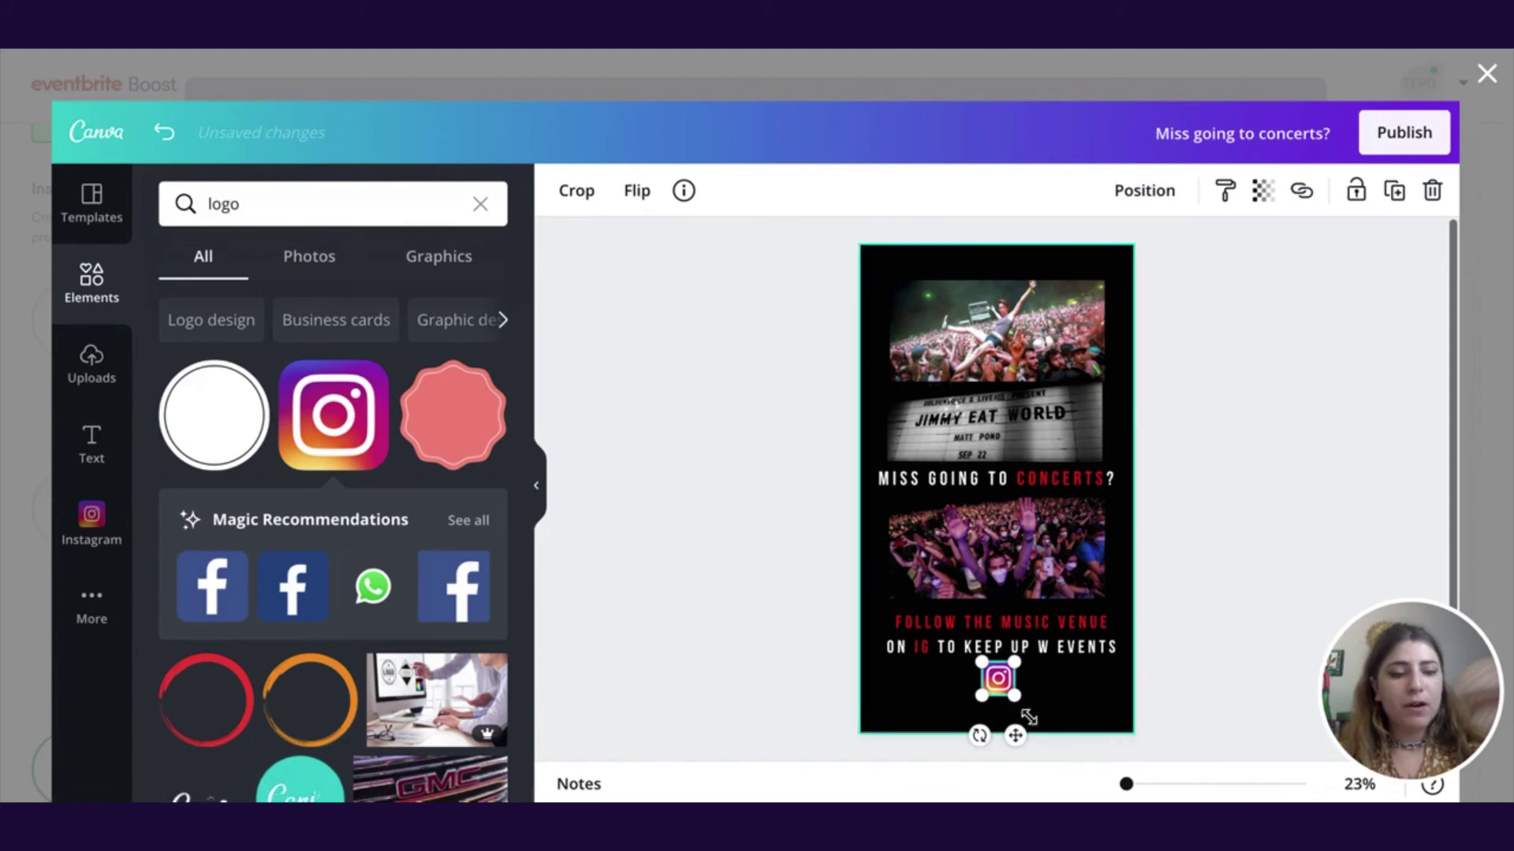
pyautogui.click(1218, 691)
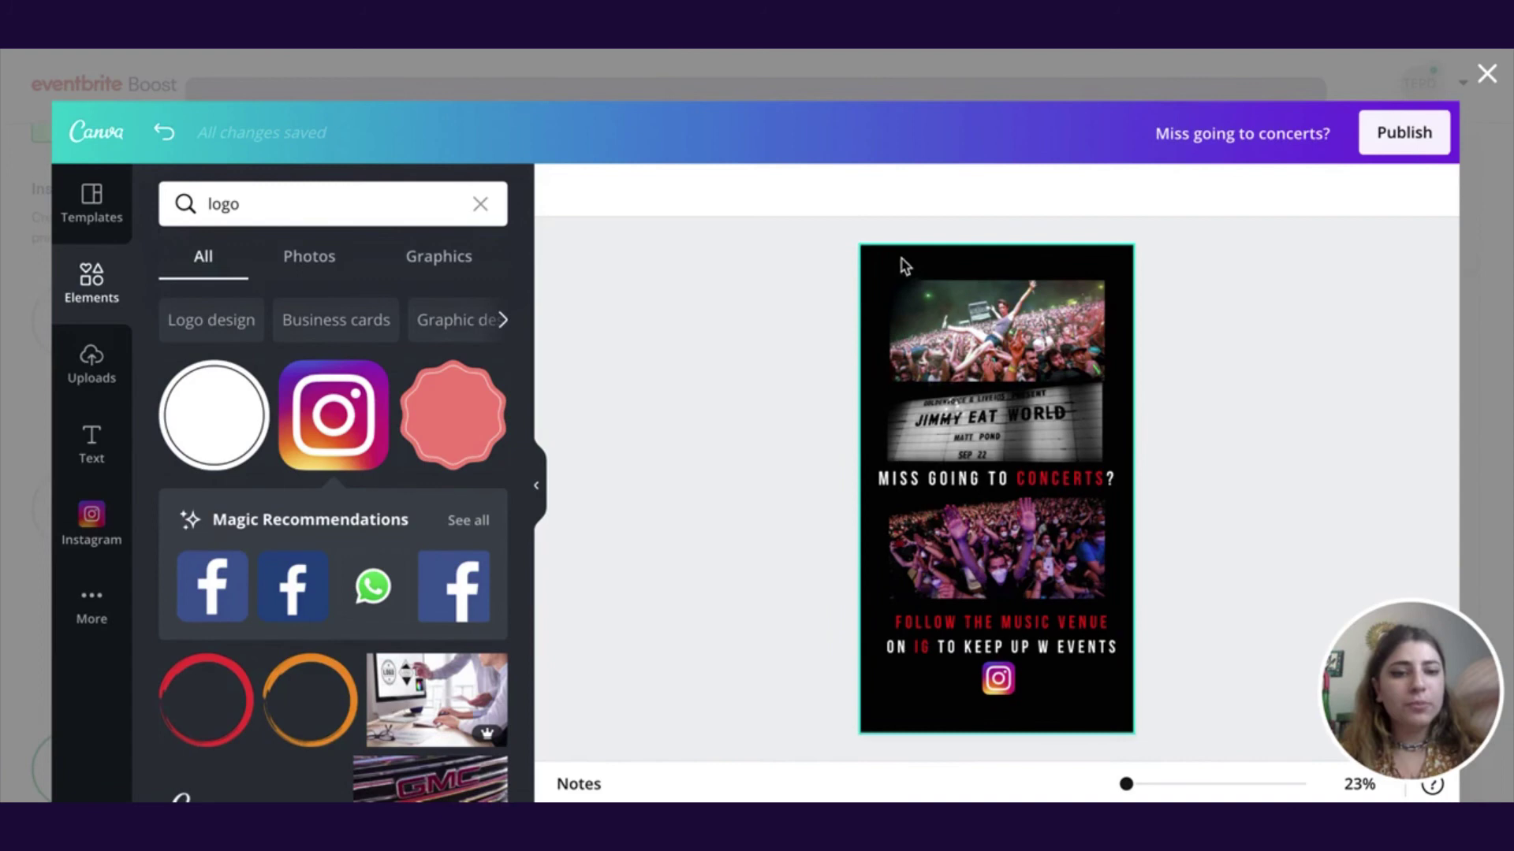
# Nudge the top photo, marquee image, crowd photo, caption and logo up for even spacing
pyautogui.click(962, 309)
pyautogui.moveTo(962, 309); pyautogui.dragTo(967, 295)
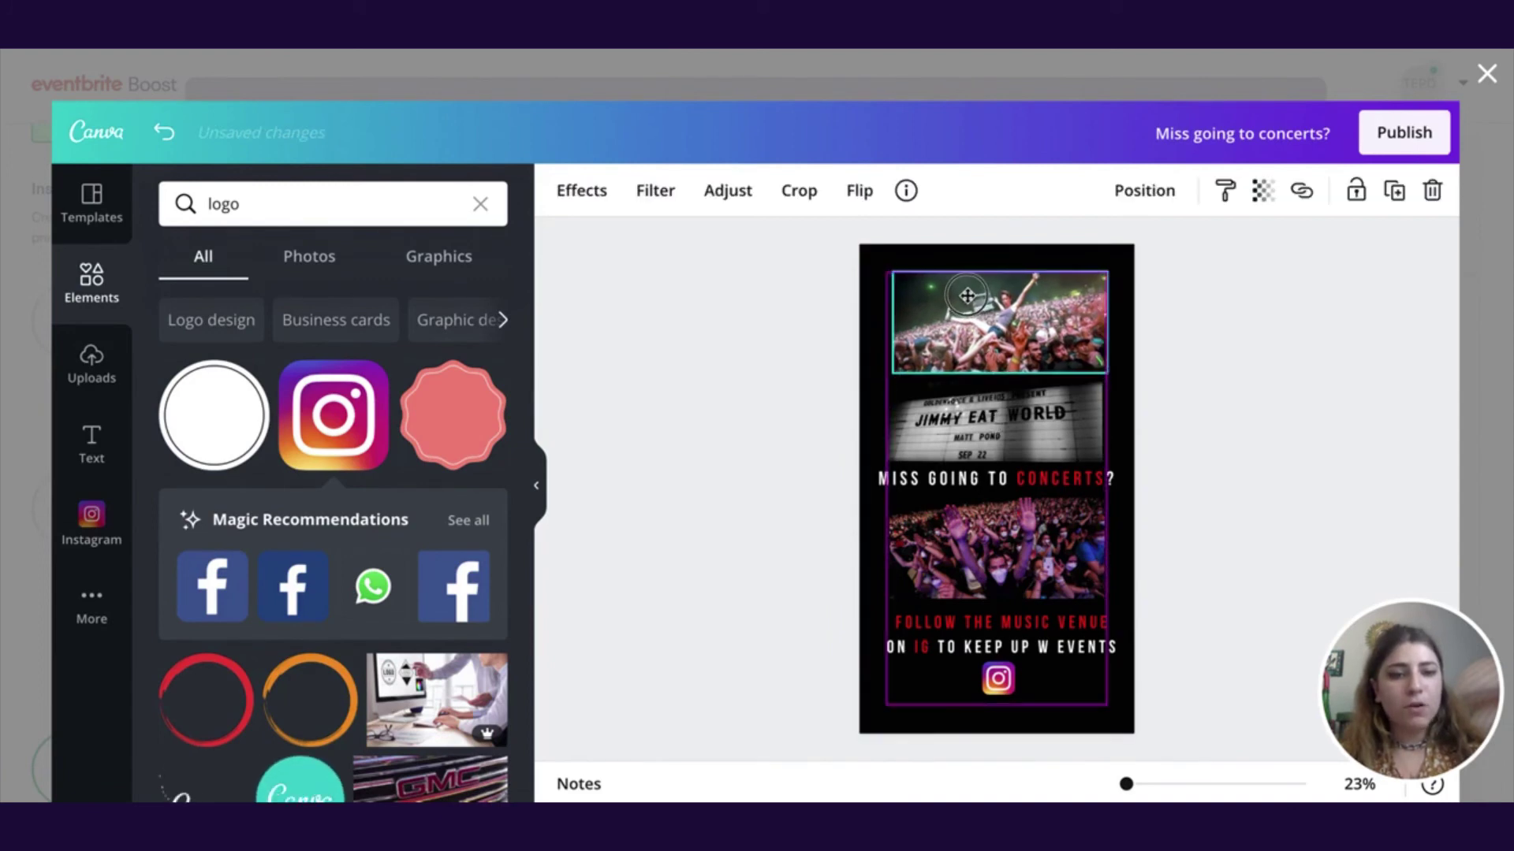
pyautogui.click(938, 406)
pyautogui.moveTo(938, 406); pyautogui.dragTo(938, 398)
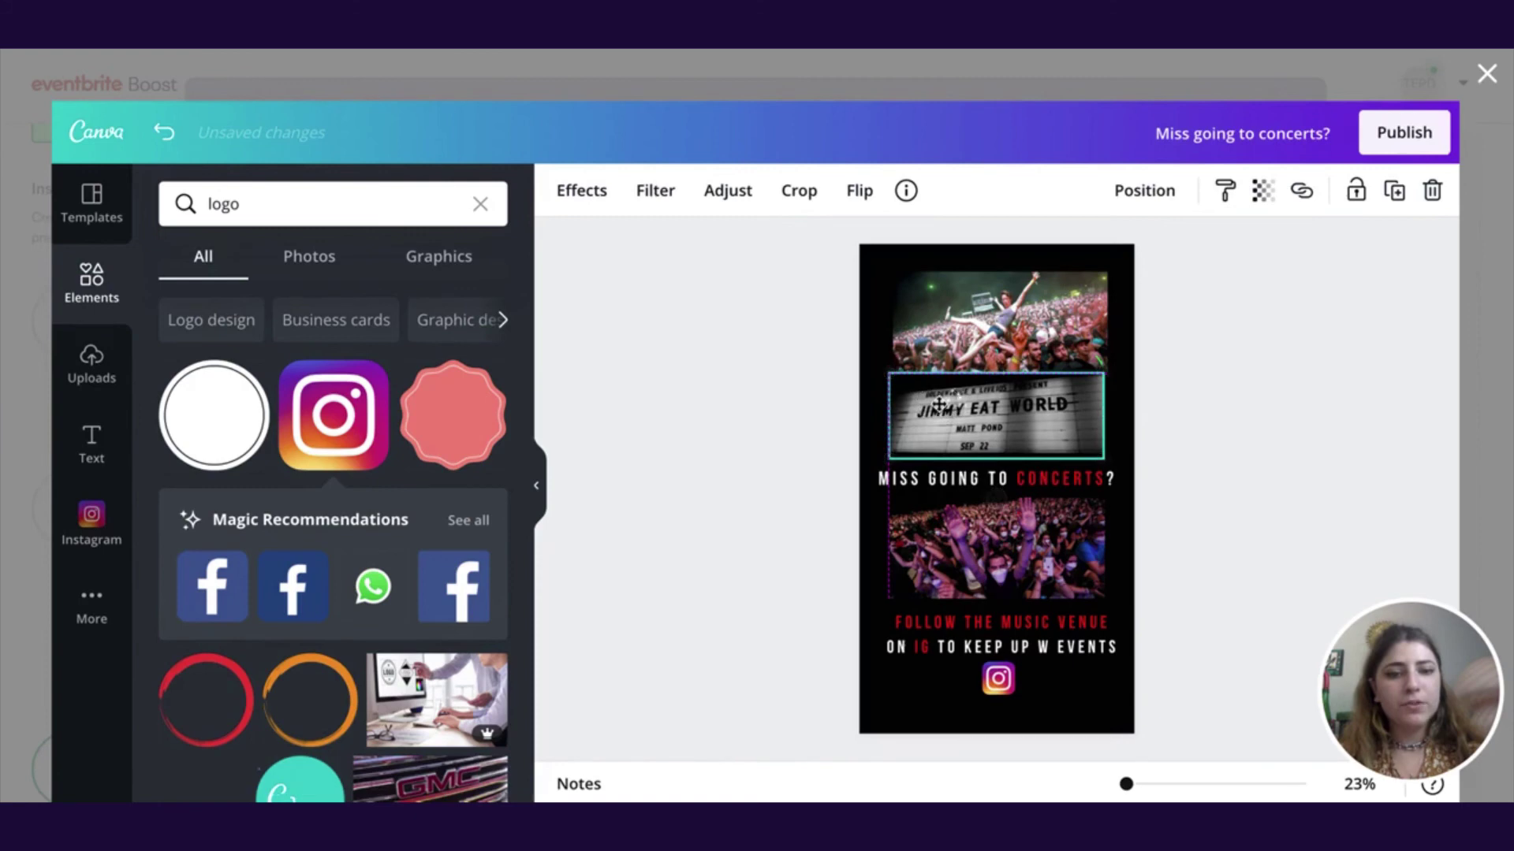
pyautogui.click(914, 480)
pyautogui.moveTo(930, 556); pyautogui.dragTo(929, 547)
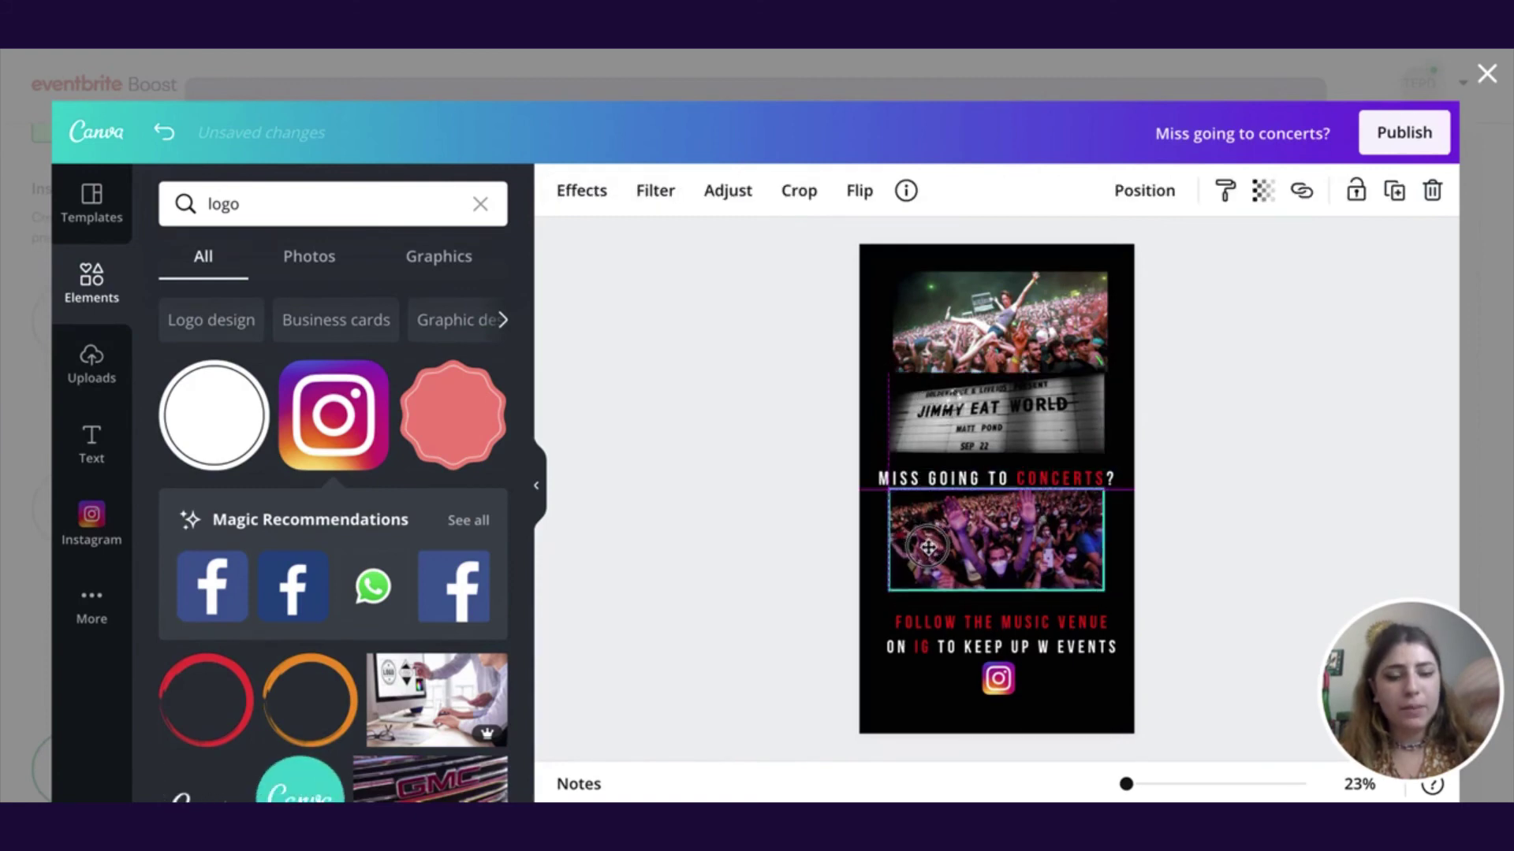
pyautogui.click(917, 665)
pyautogui.moveTo(883, 623); pyautogui.dragTo(883, 605)
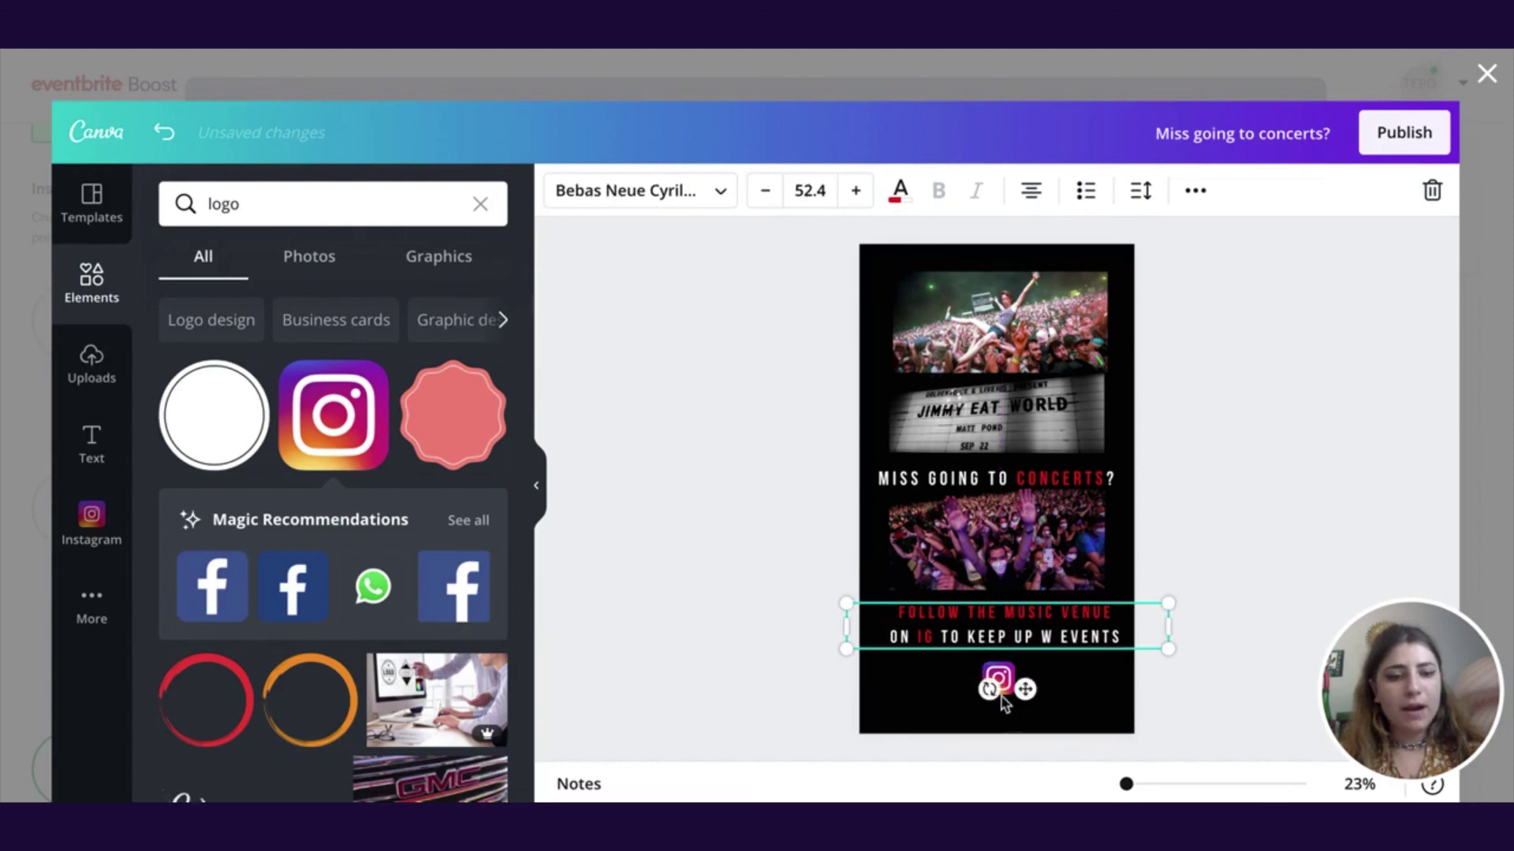
pyautogui.moveTo(998, 679); pyautogui.dragTo(999, 674)
pyautogui.click(1260, 534)
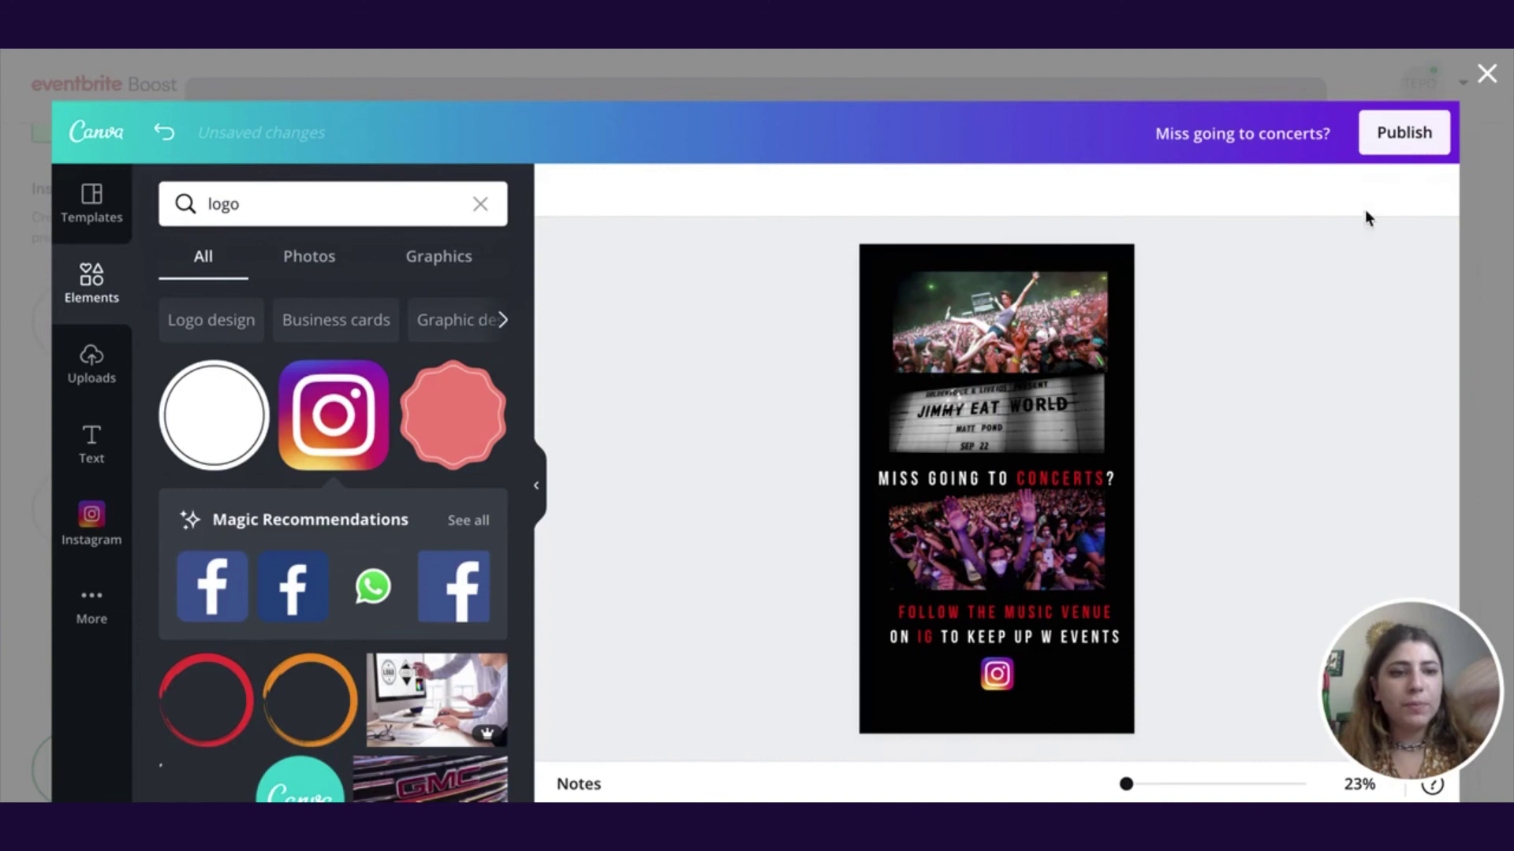
# Publish the concert story to Eventbrite Boost and review it in the Story ad preview
pyautogui.click(1391, 135)
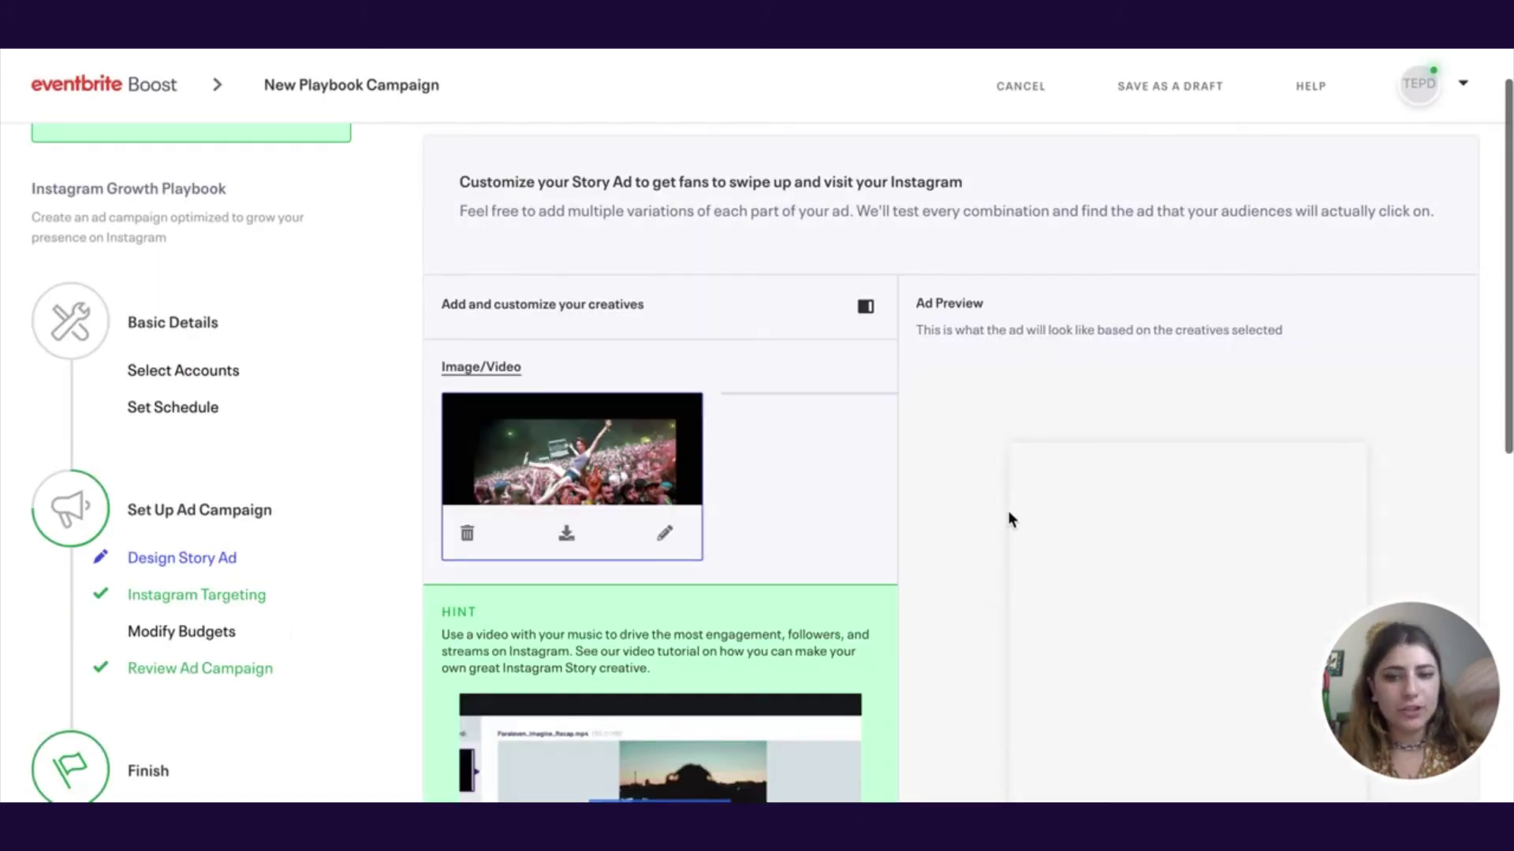
pyautogui.scroll(-2, 1007, 517)
pyautogui.scroll(-3, 987, 402)
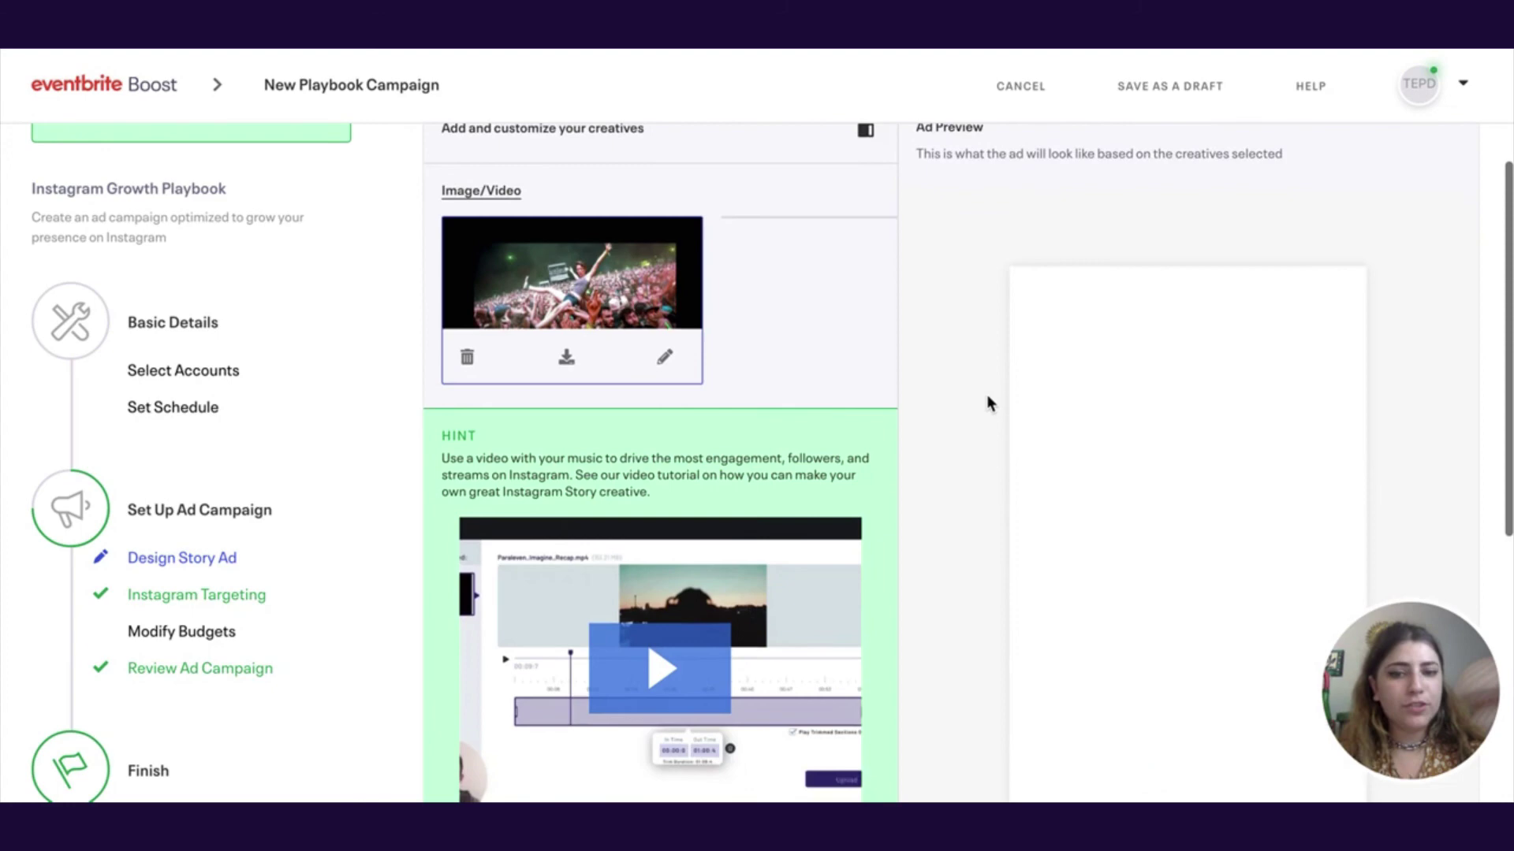
pyautogui.scroll(-1, 990, 403)
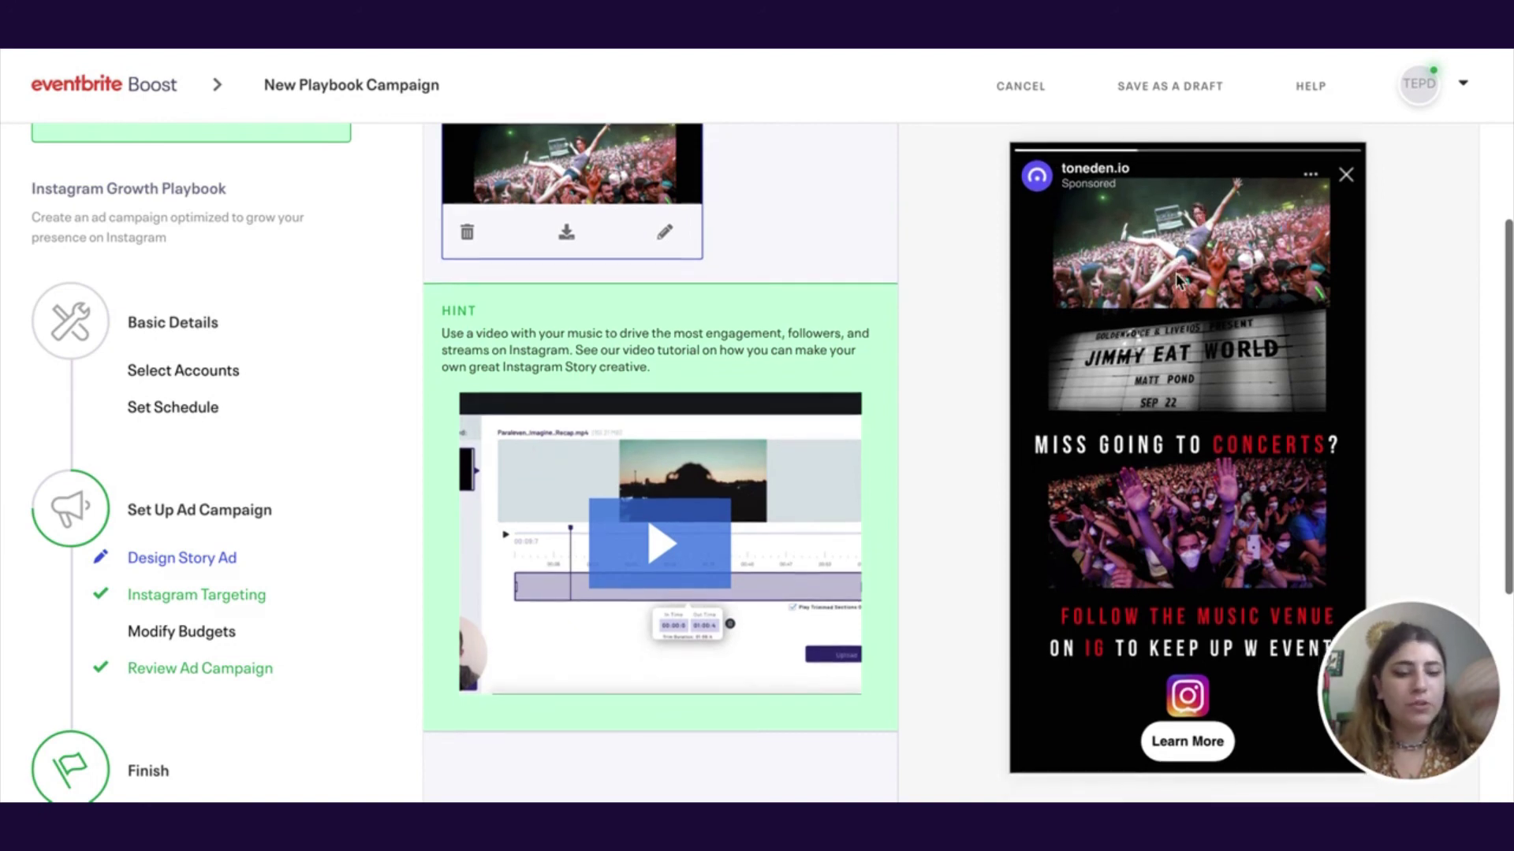
pyautogui.scroll(-2, 1131, 517)
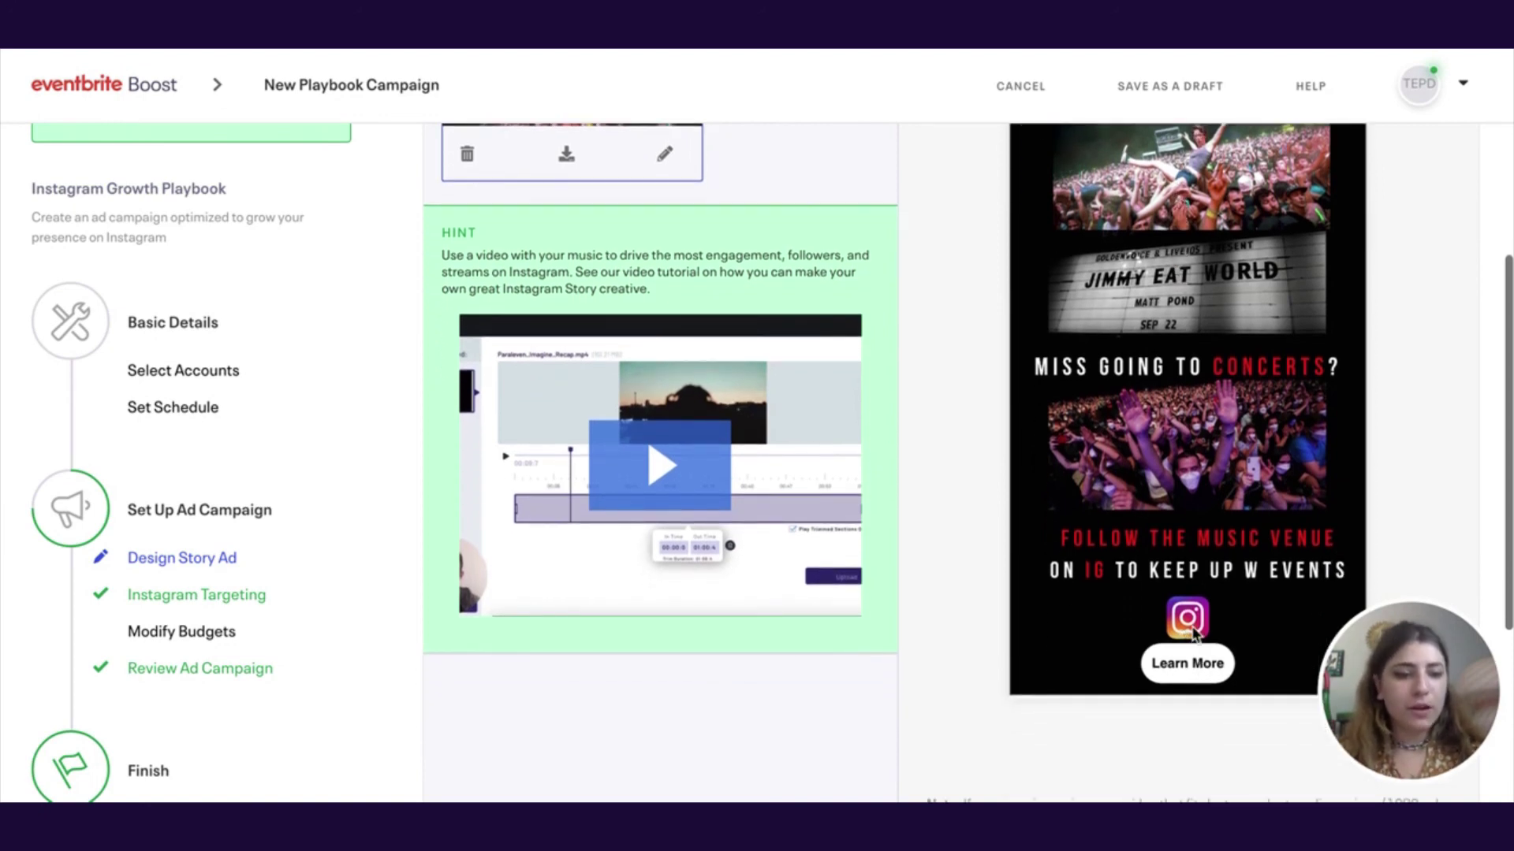
pyautogui.scroll(1, 1153, 614)
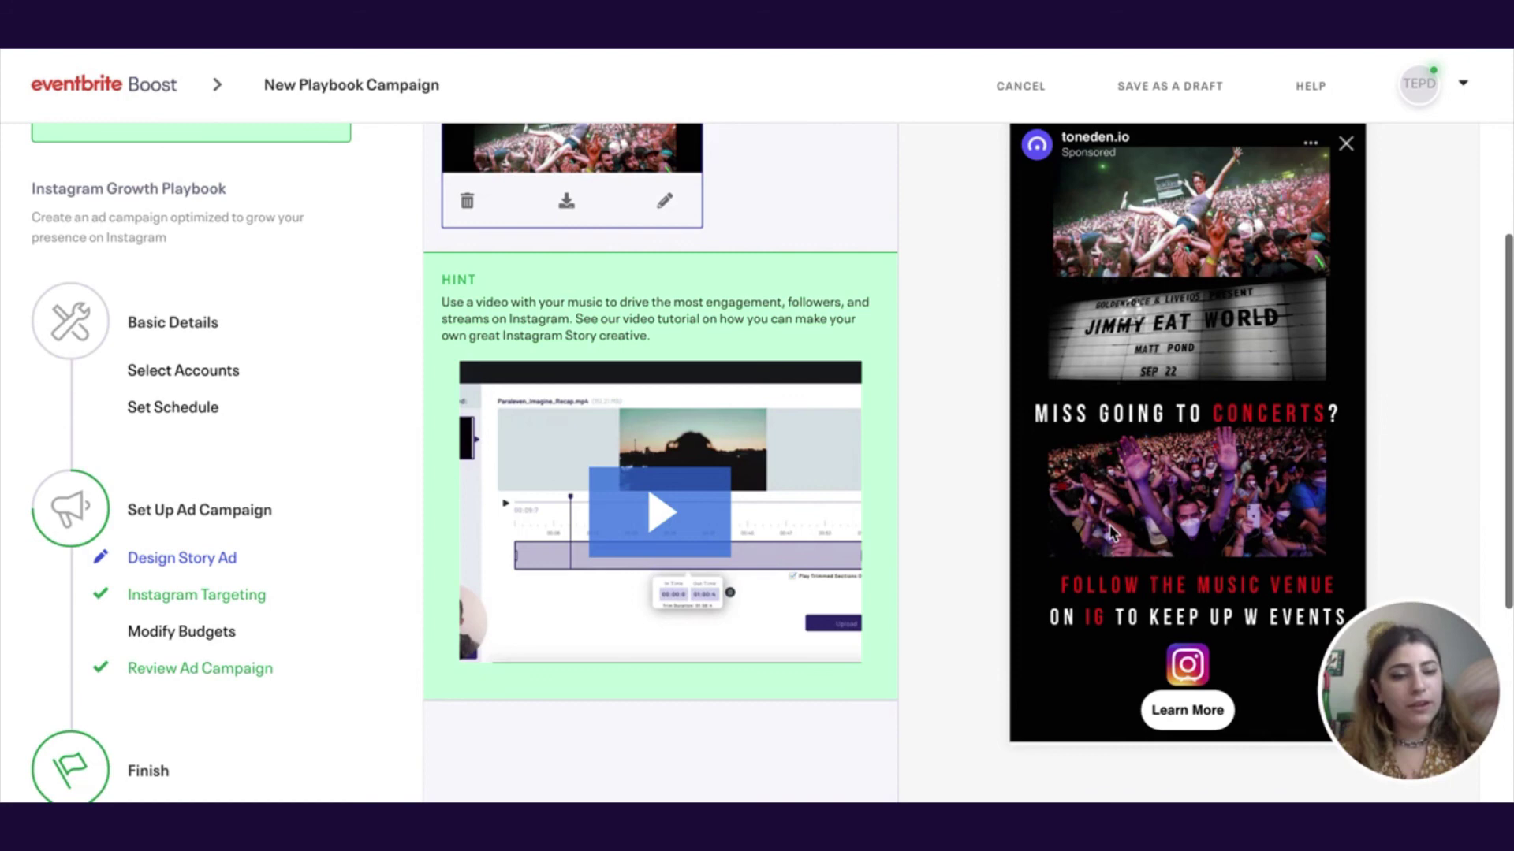
pyautogui.scroll(1, 1111, 533)
pyautogui.scroll(1, 1112, 533)
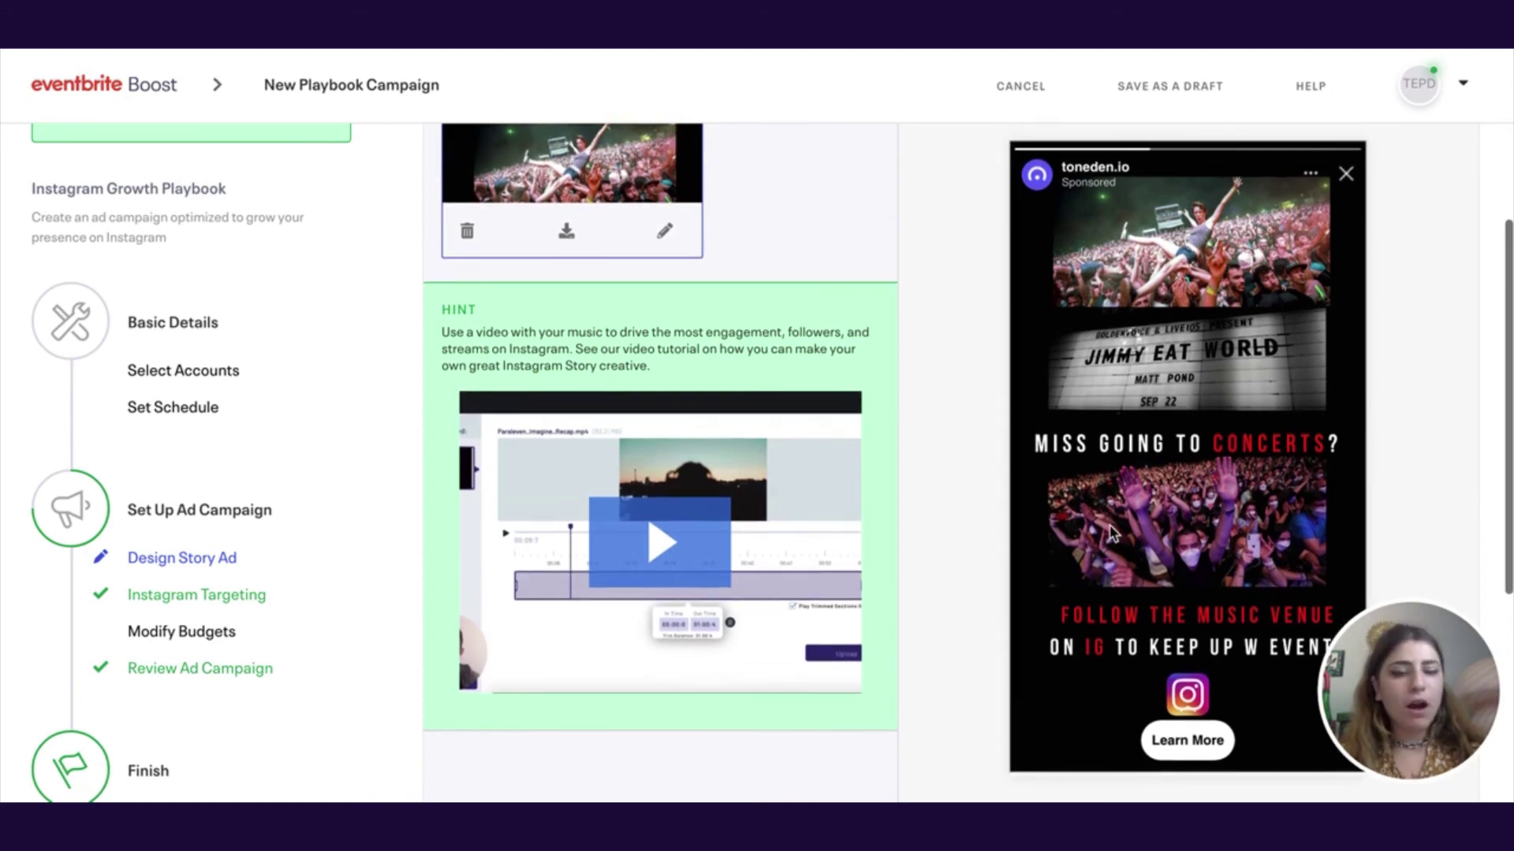
pyautogui.scroll(2, 1111, 533)
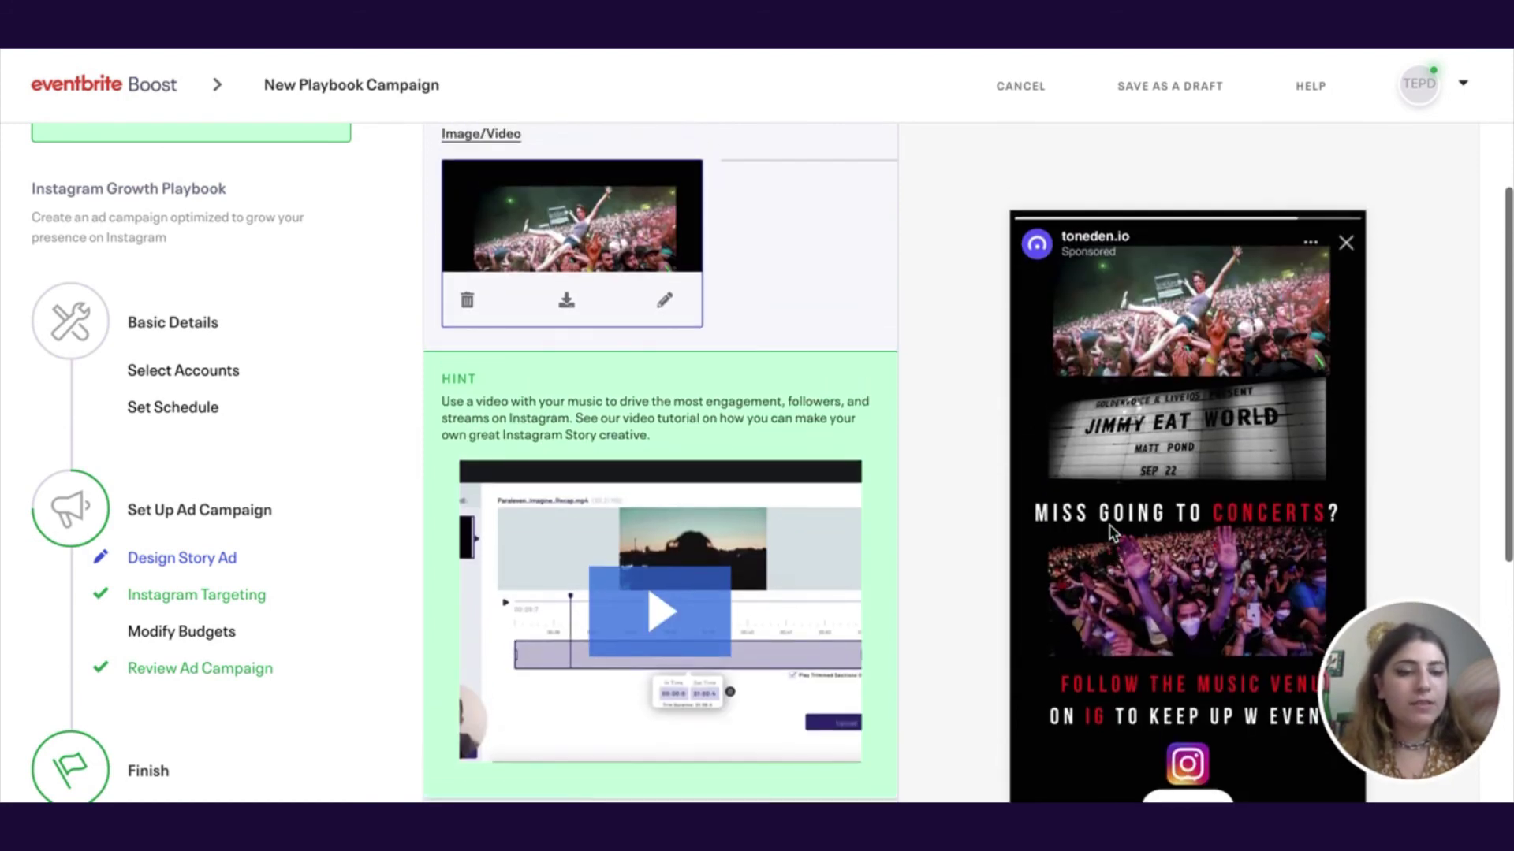
pyautogui.scroll(-2, 1111, 533)
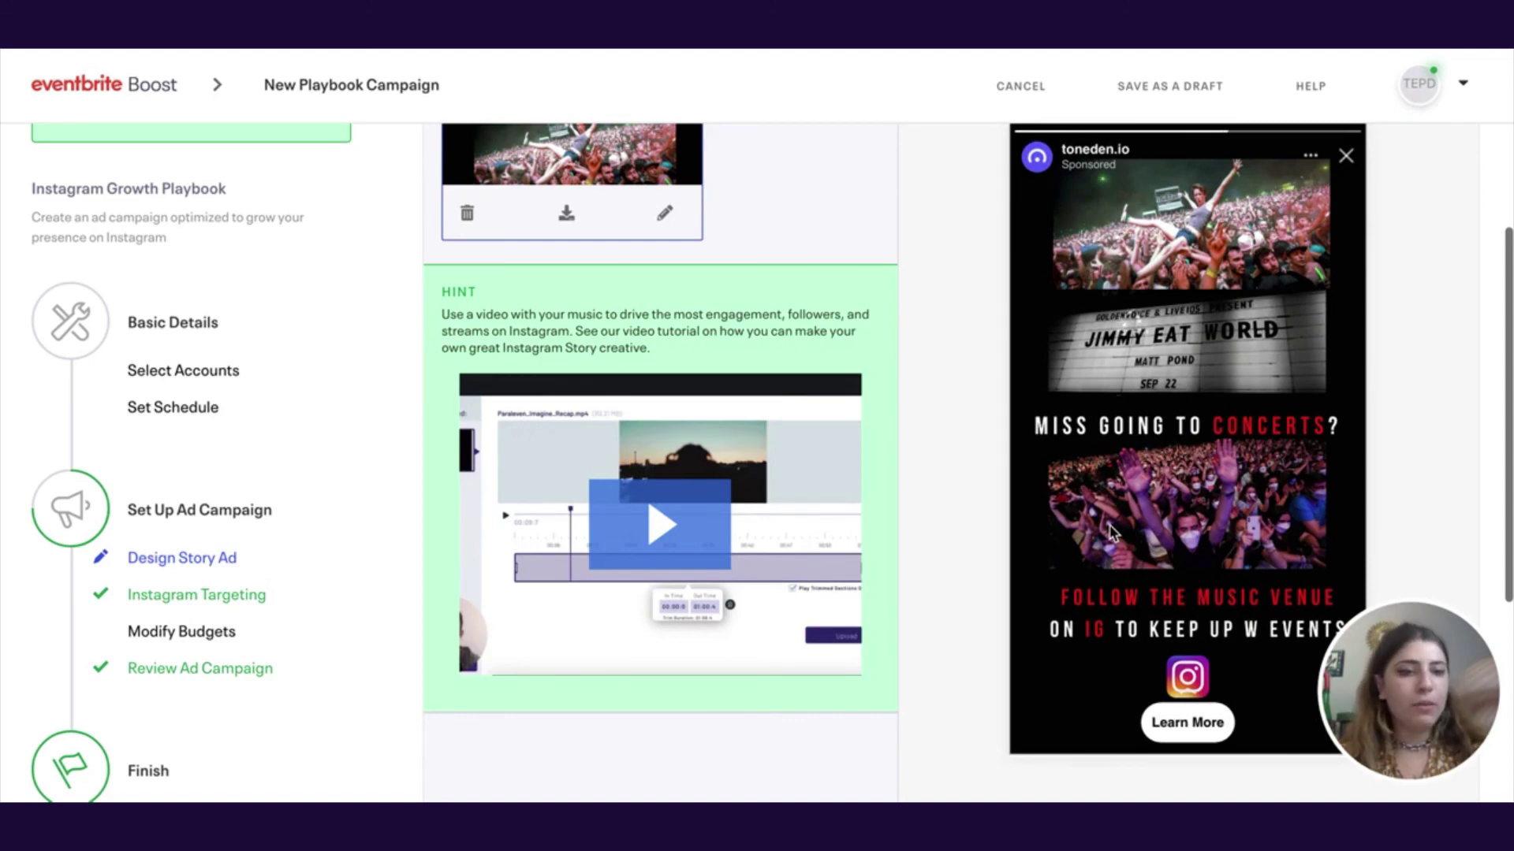
pyautogui.scroll(1, 1111, 533)
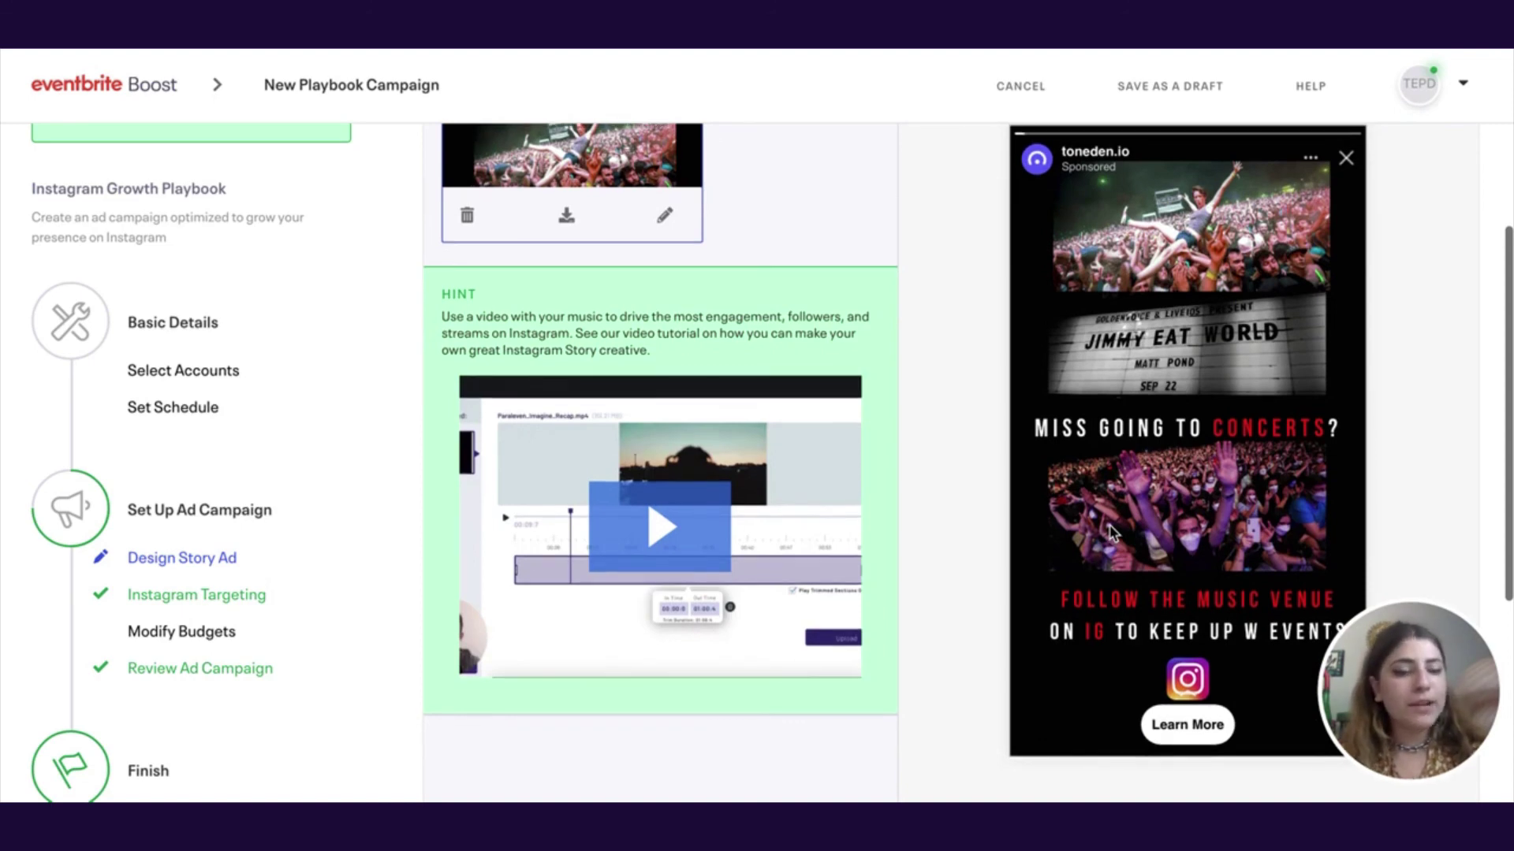